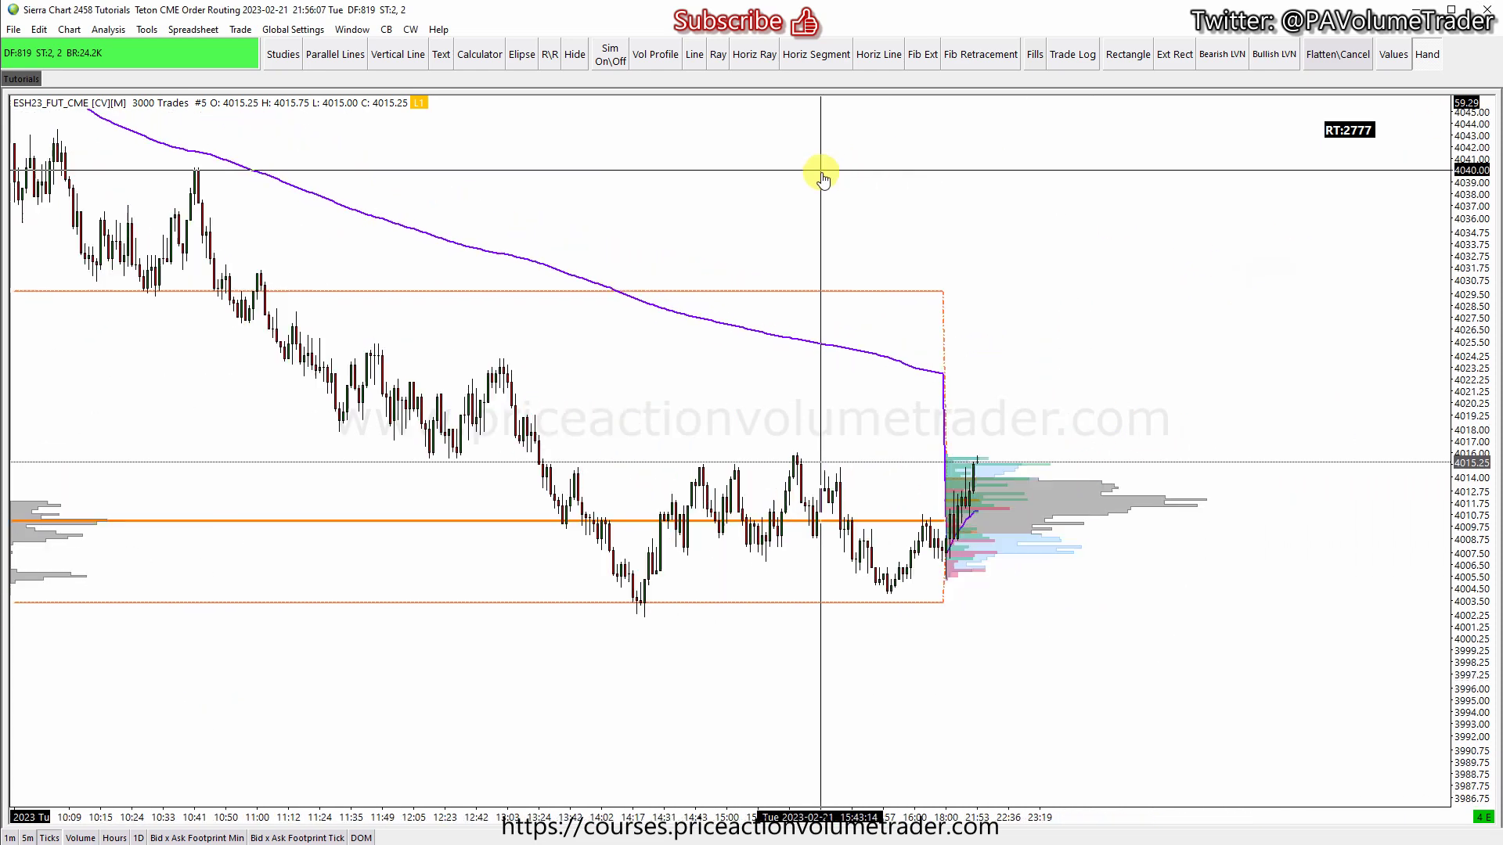
- Scroll the 3000-trade chart back and forth through earlier sessions
scroll(1099, 368, "up", 8)
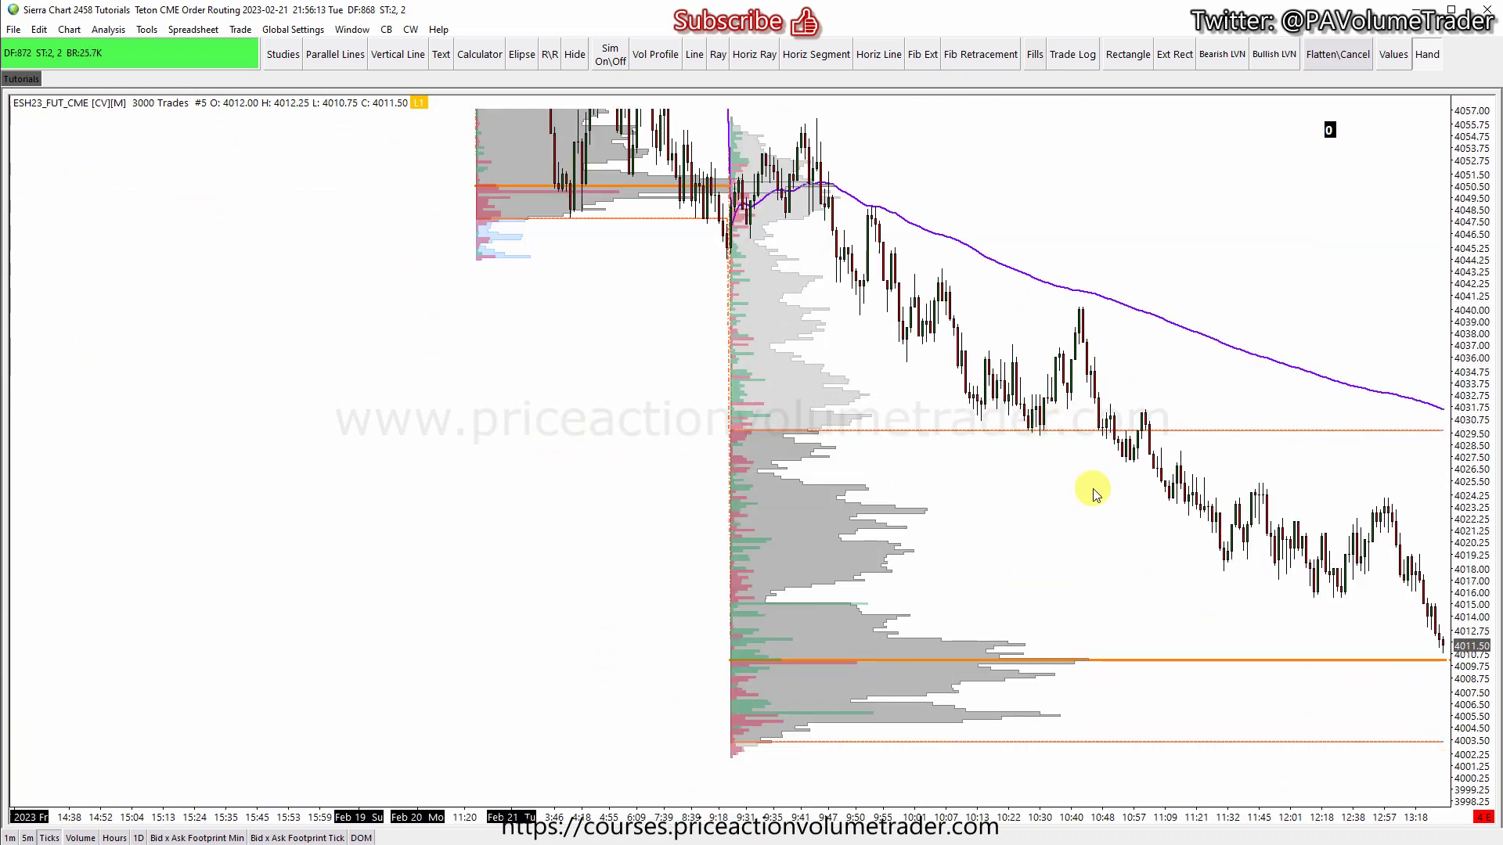
scroll(1041, 438, "down", 6)
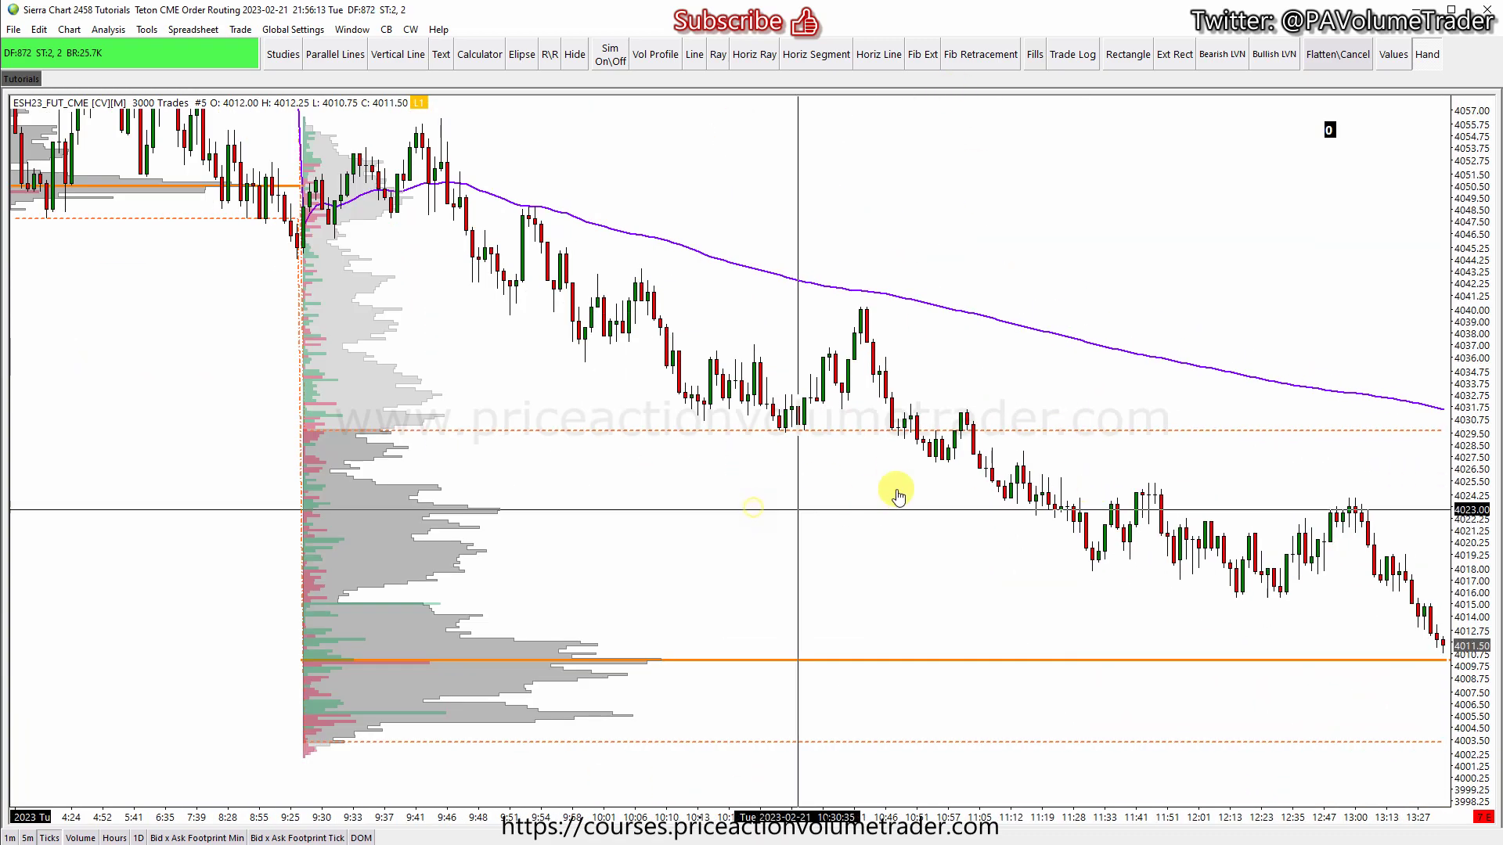
scroll(705, 407, "up", 2)
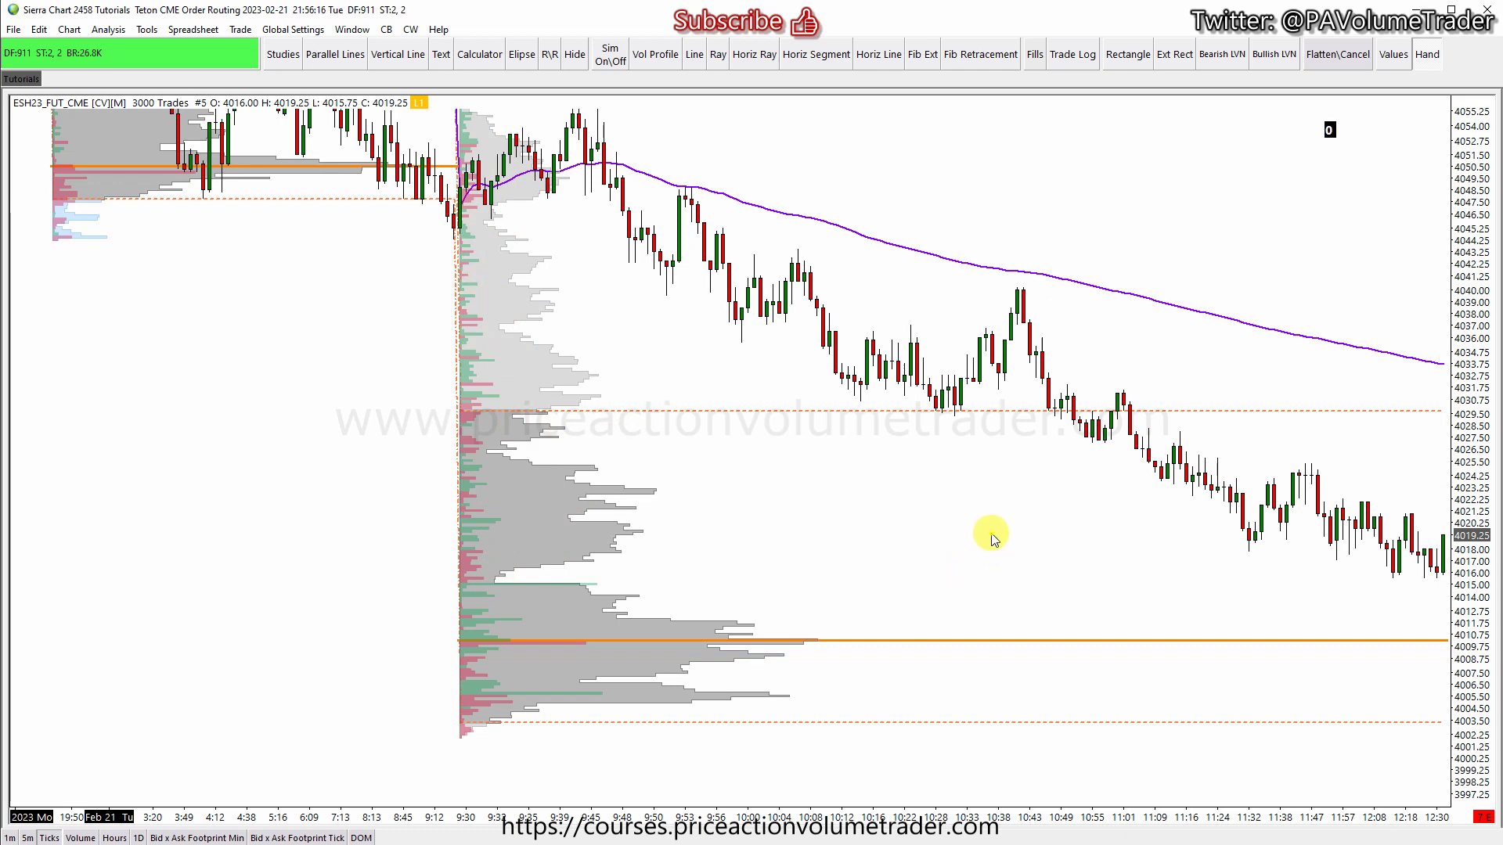
scroll(1080, 537, "up", 3)
scroll(1043, 530, "down", 1)
scroll(1043, 529, "up", 2)
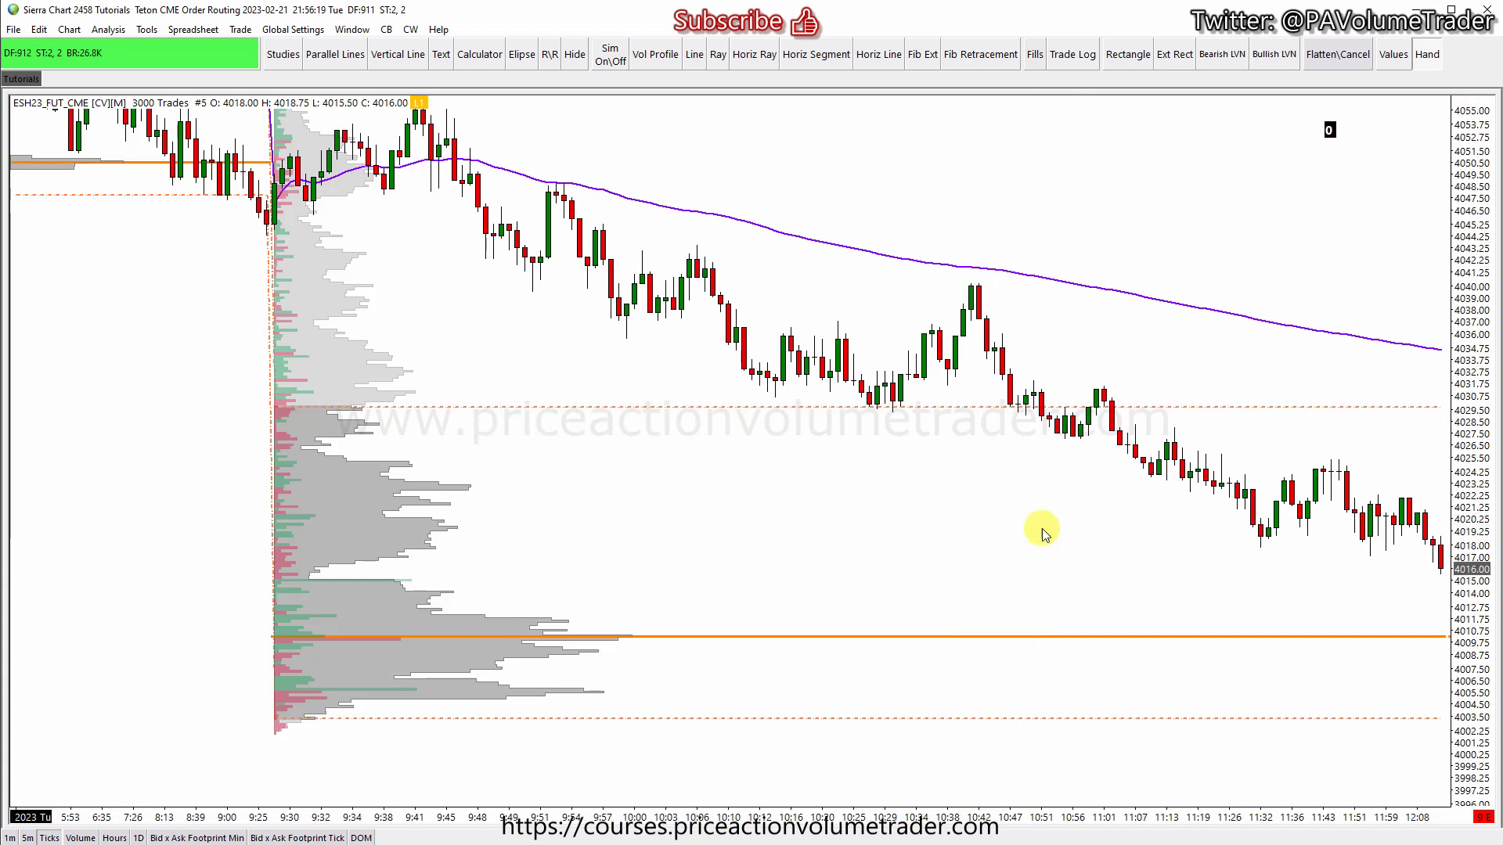
- Widen the bars and pan back across earlier sessions' profiles, then forward toward today
left_click_drag(1466, 425, 1476, 429)
left_click_drag(894, 160, 1073, 187)
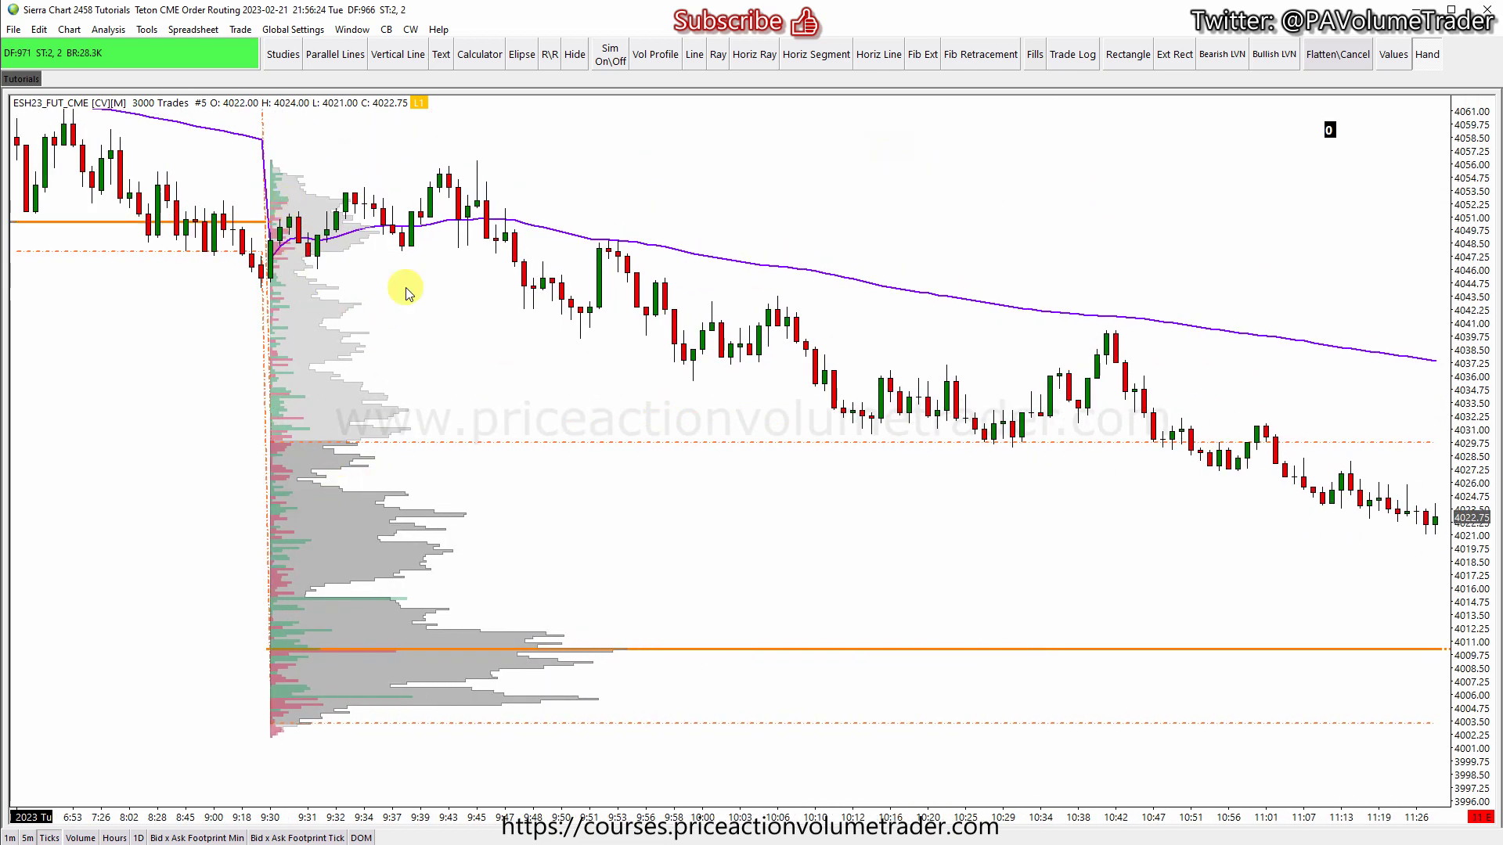
left_click_drag(712, 513, 751, 509)
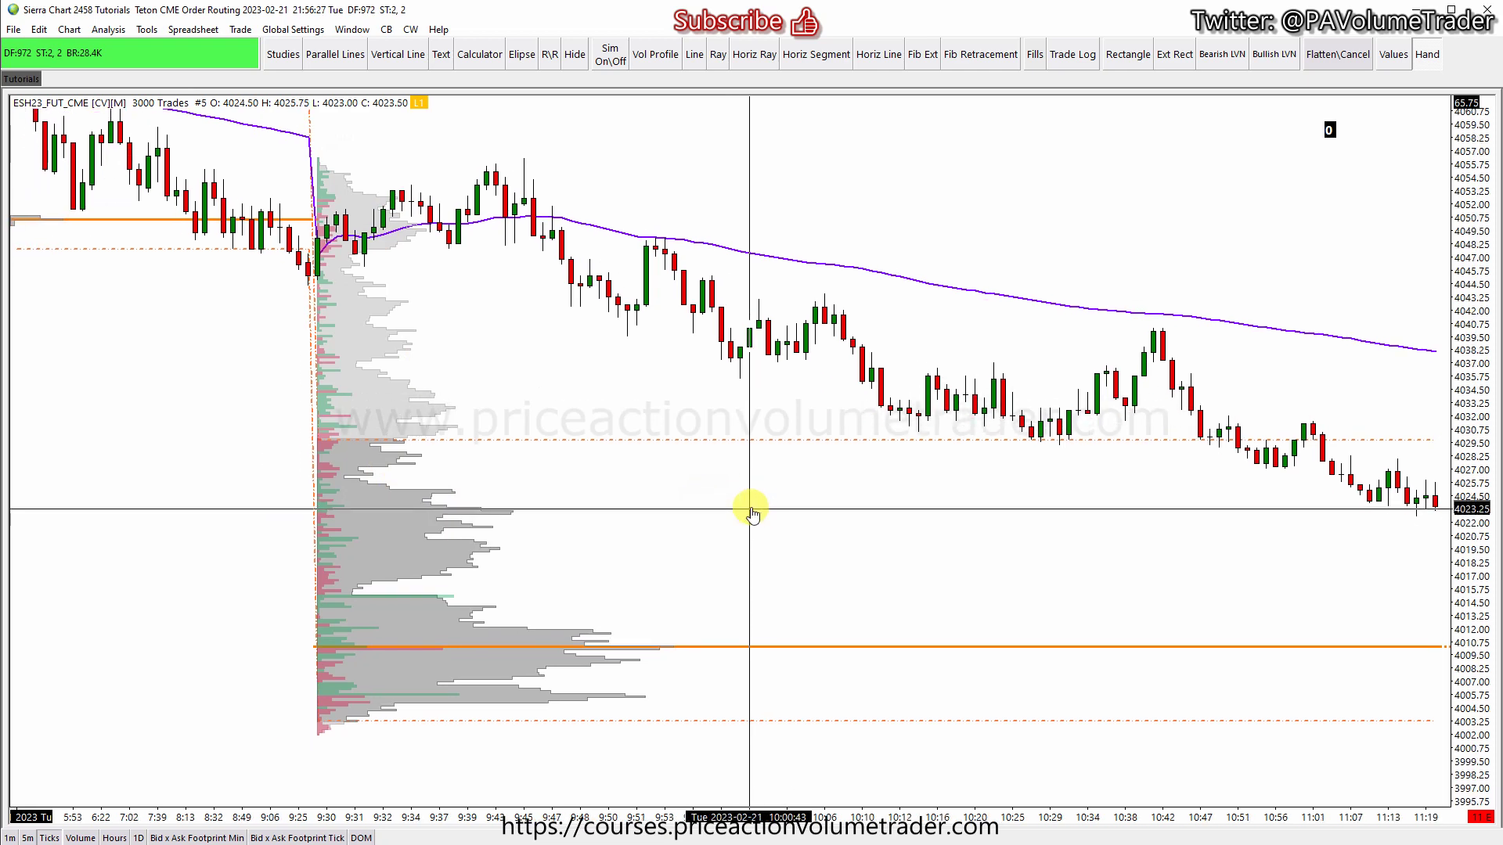
left_click_drag(1475, 567, 1479, 579)
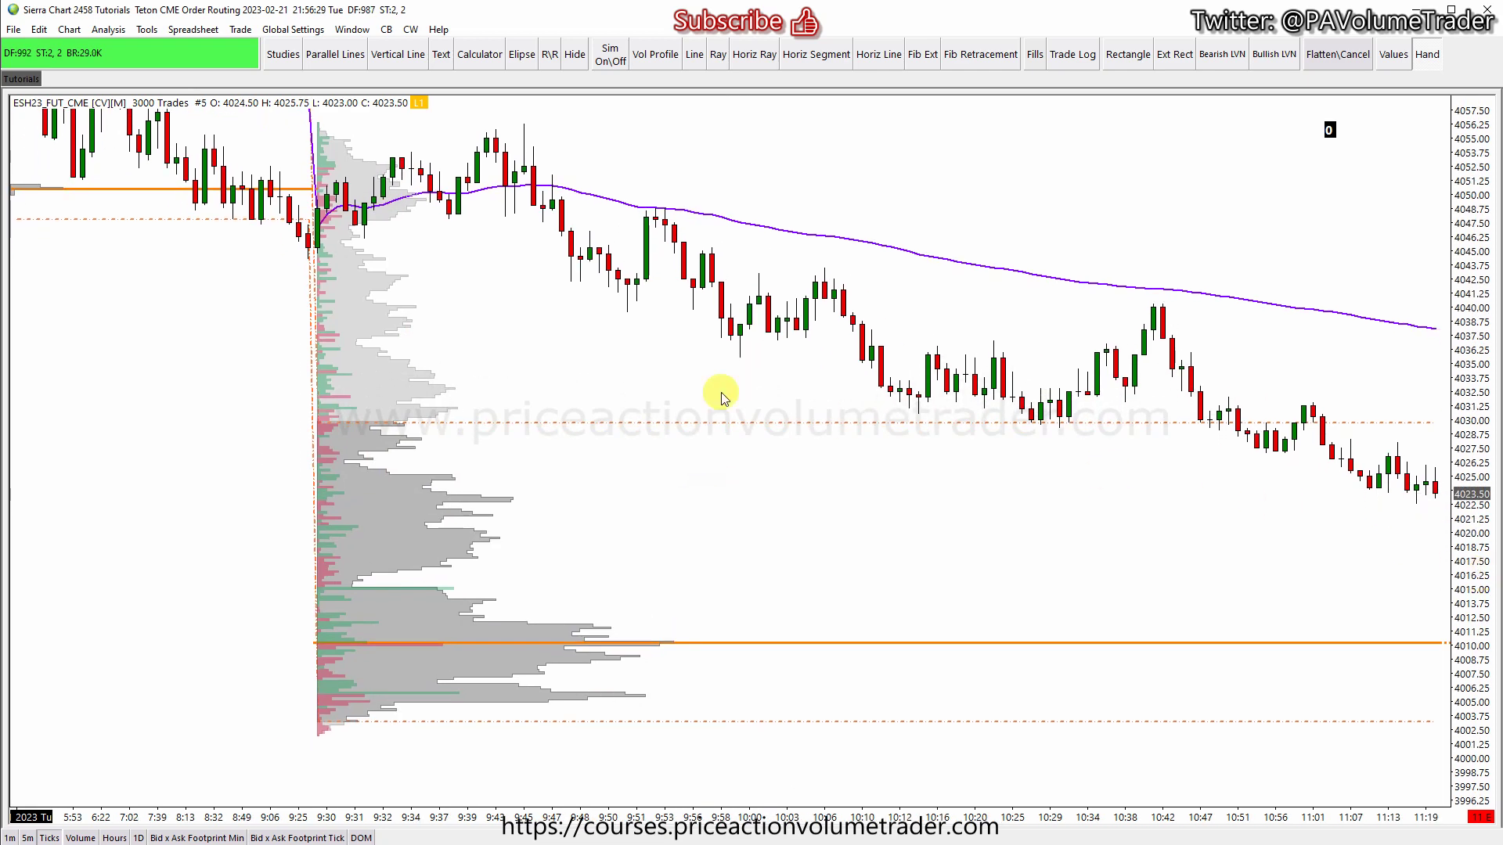
left_click_drag(548, 379, 521, 377)
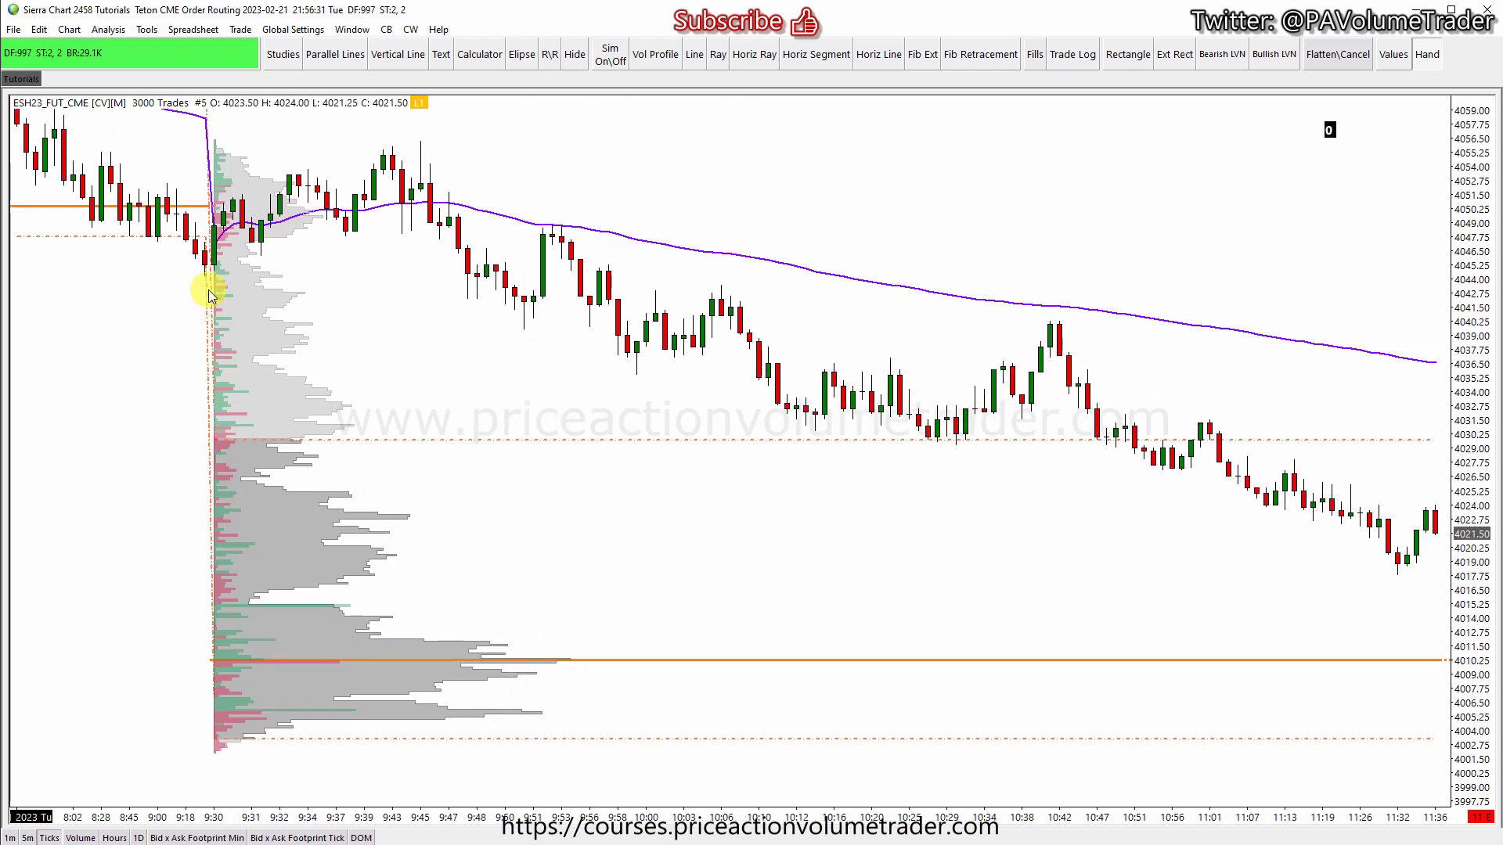
- Select Session VP in the chart's studies list and bring up its Study Settings window
right_click(440, 326)
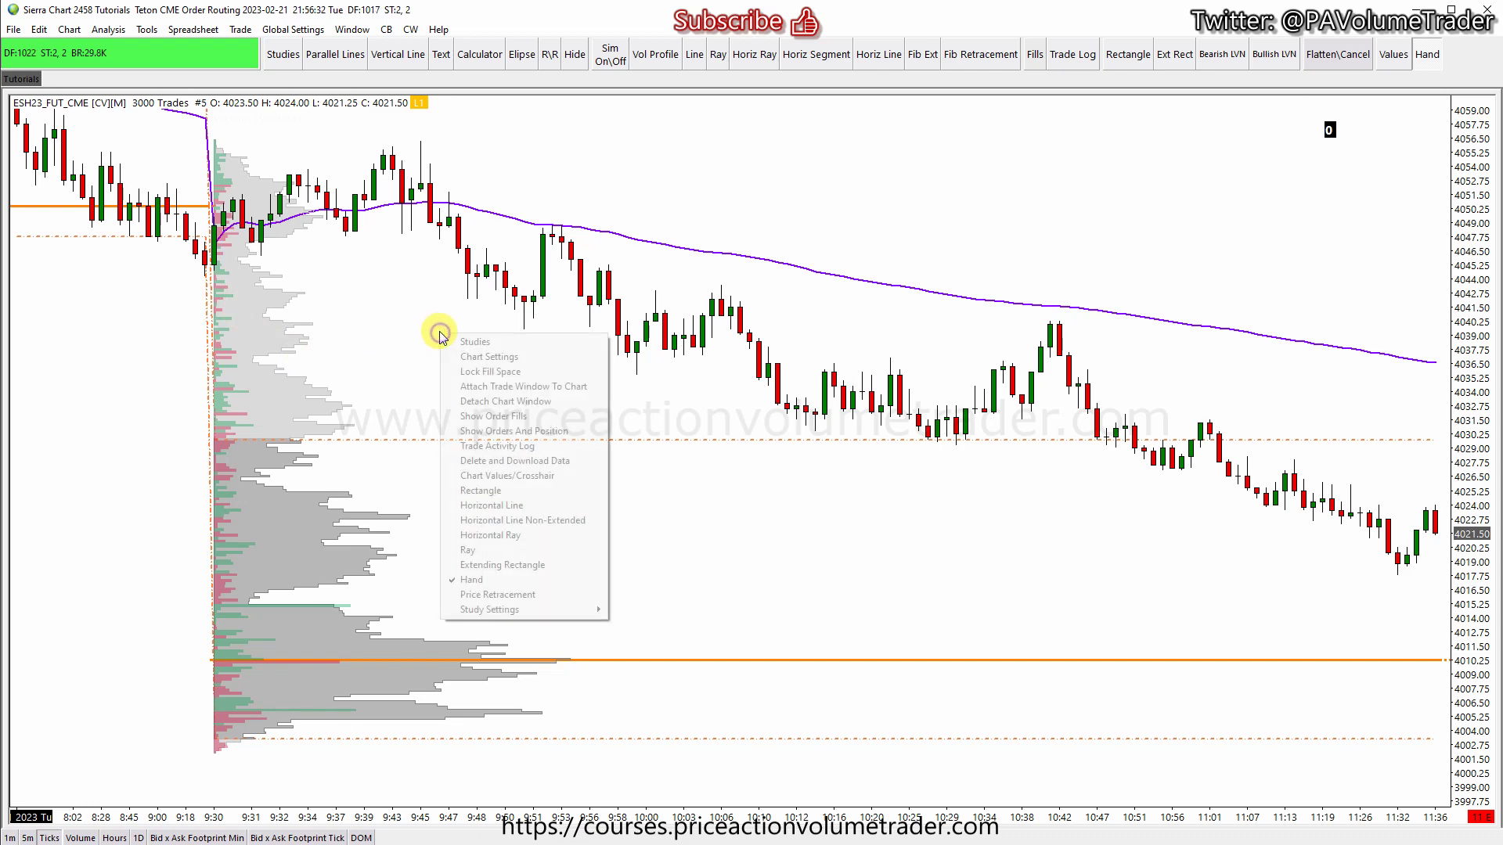
left_click(458, 338)
left_click_drag(646, 251, 785, 207)
left_click(1002, 282)
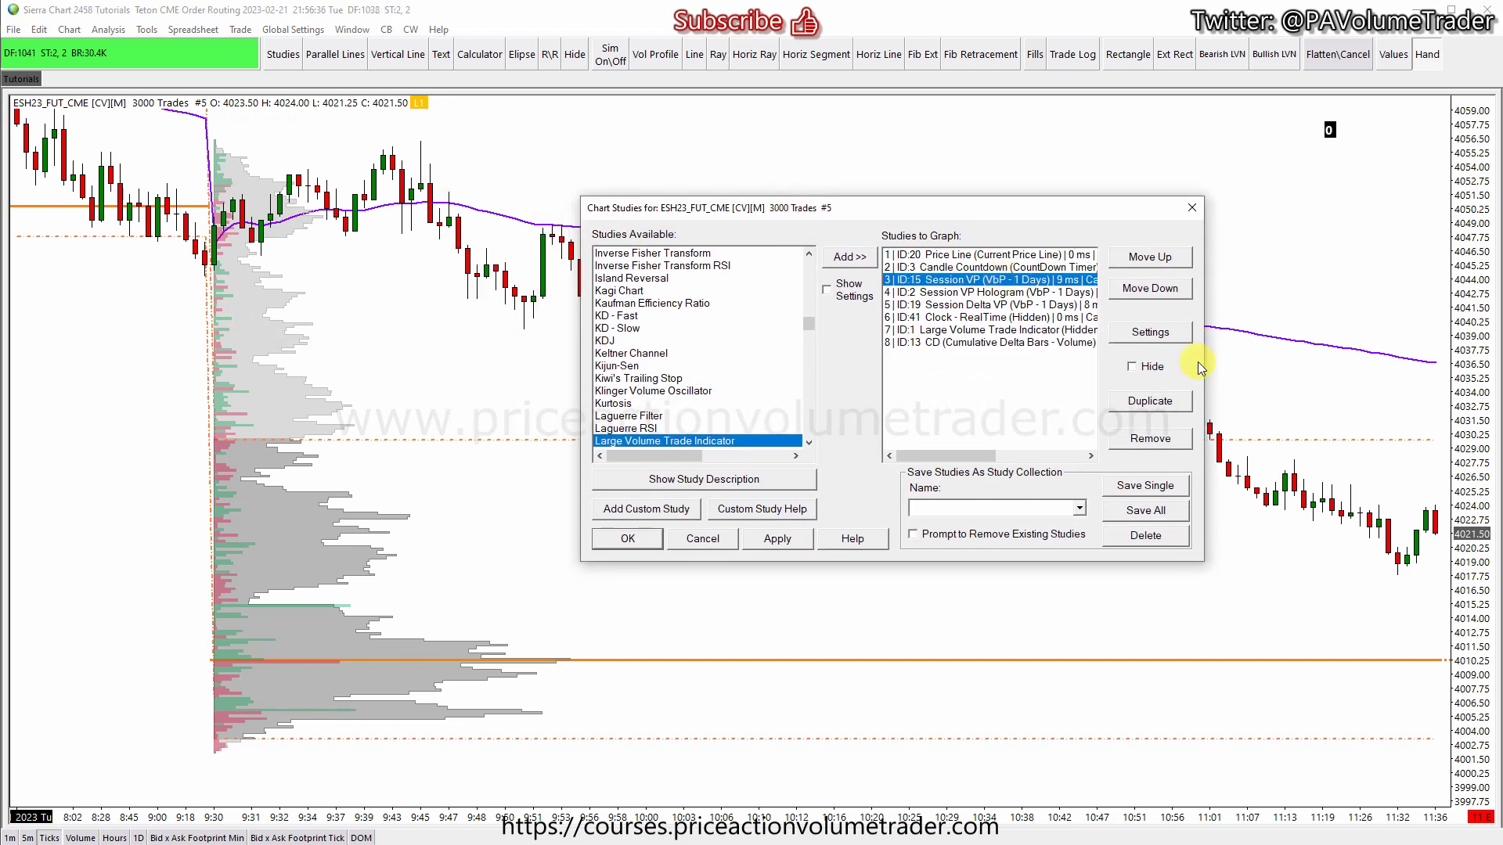
left_click(1155, 338)
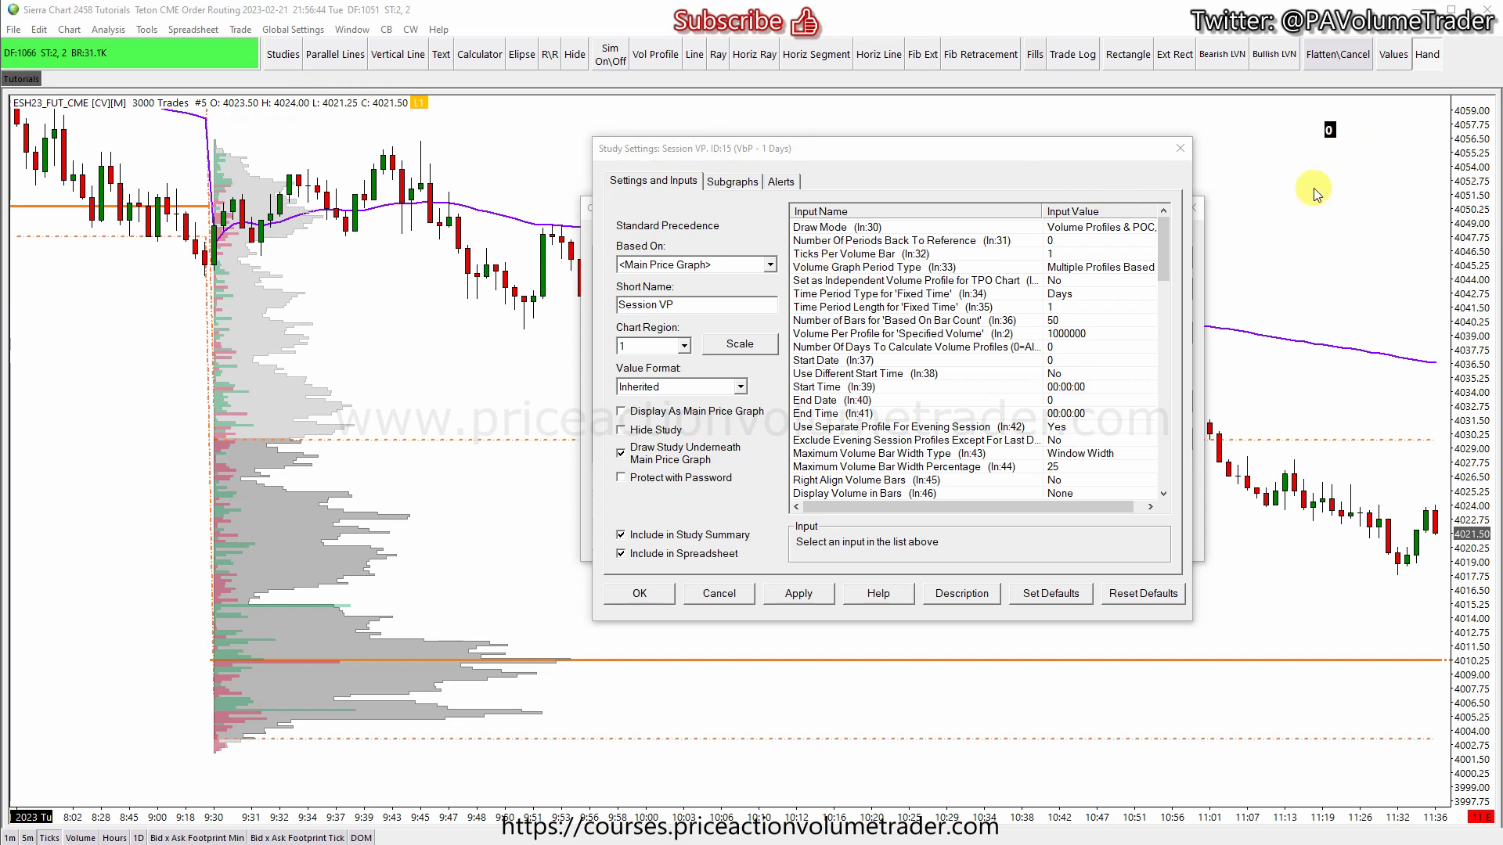
left_click(1189, 152)
left_click_drag(808, 327, 810, 421)
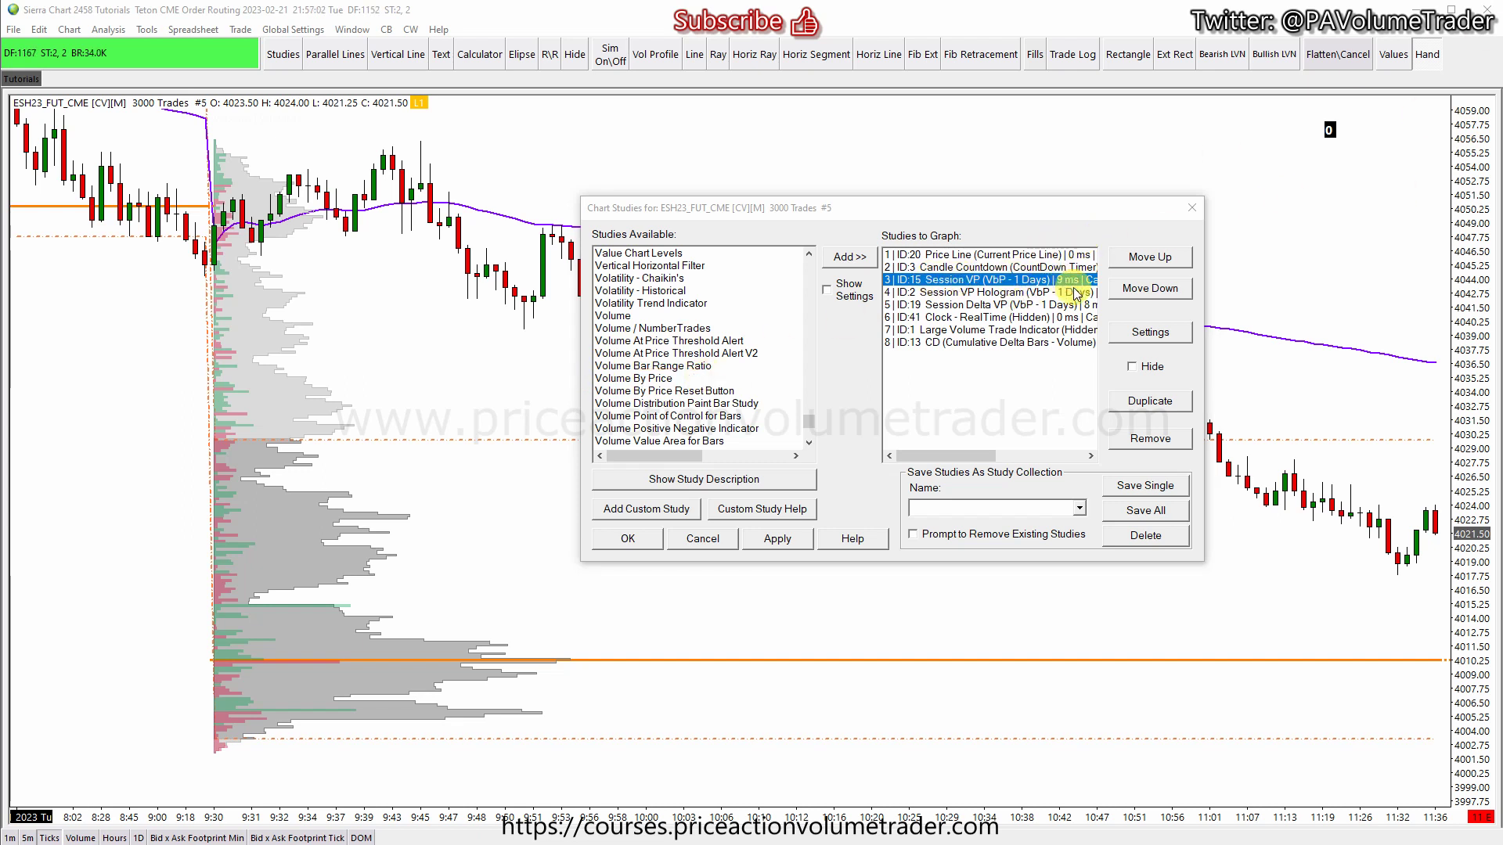
left_click(1144, 333)
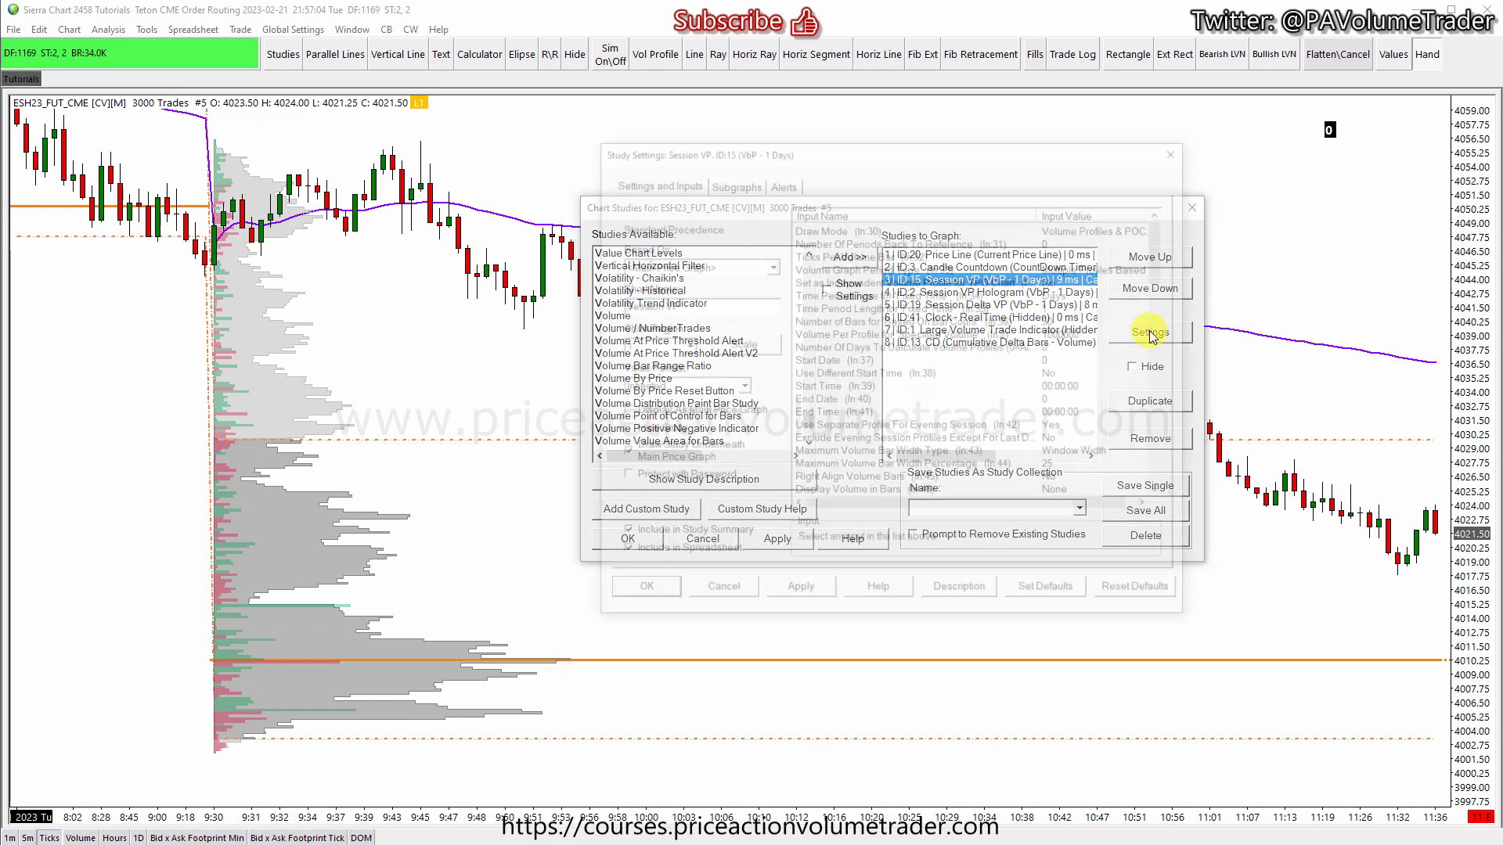
left_click_drag(998, 152, 1077, 180)
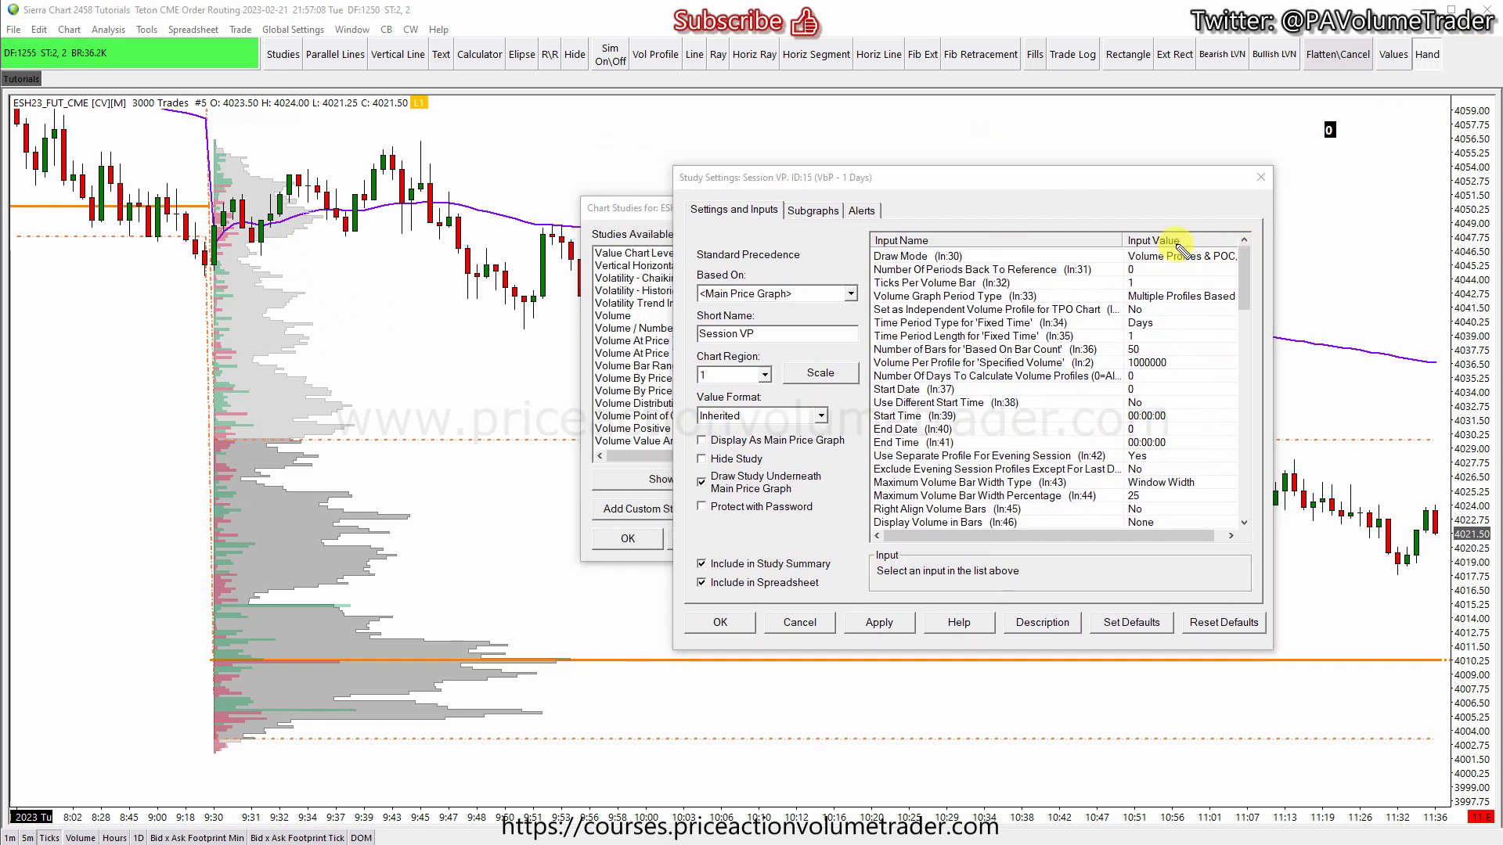
mouse_move(1115, 253)
left_mouse_down()
mouse_move(1265, 256)
mouse_move(1081, 254)
mouse_move(1215, 241)
left_mouse_up()
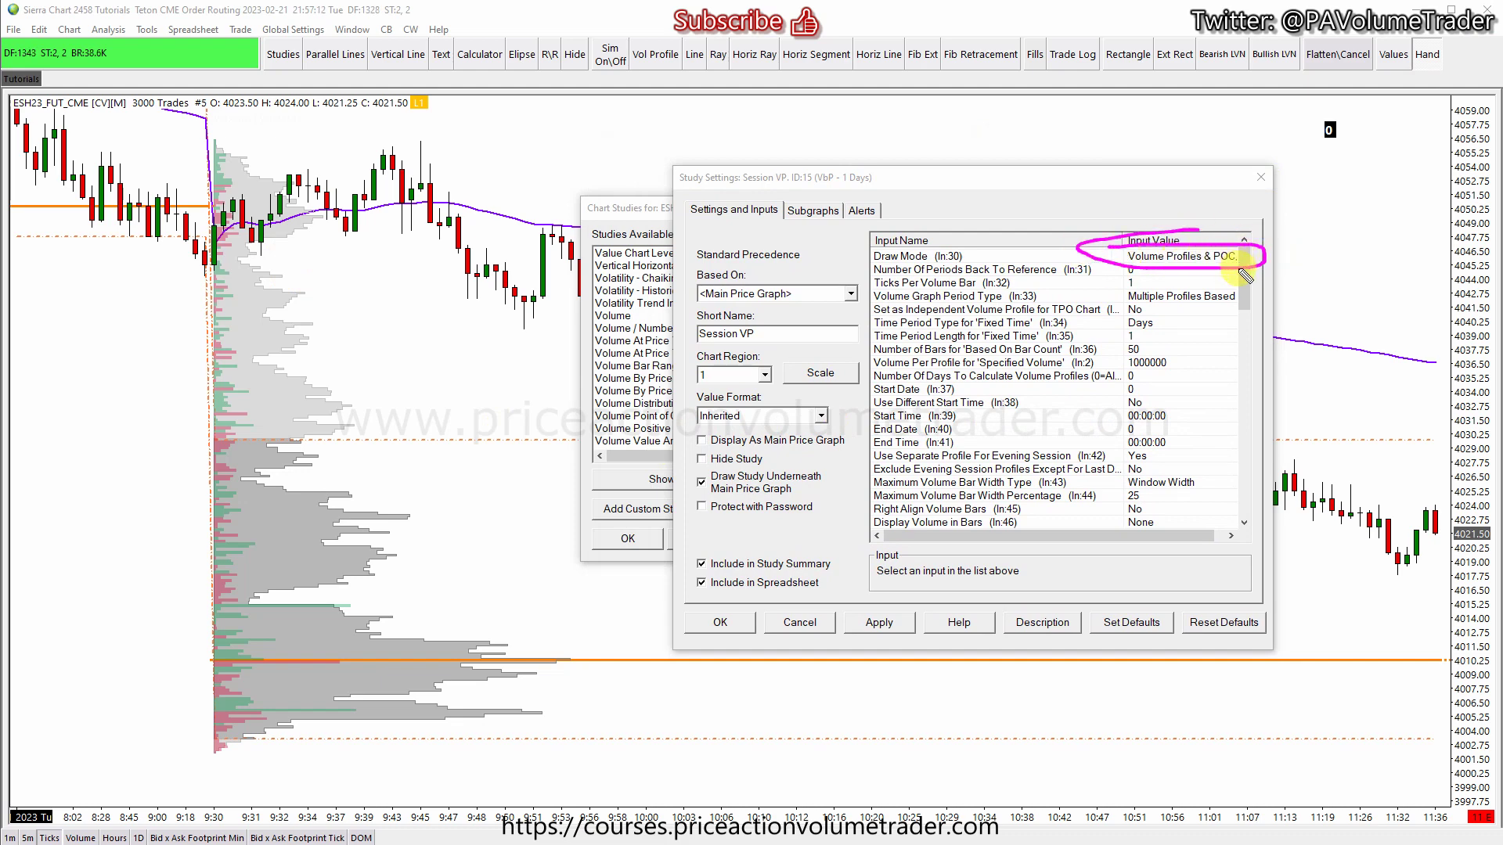
mouse_move(1132, 291)
left_mouse_down()
mouse_move(1275, 295)
mouse_move(1098, 302)
mouse_move(1189, 287)
left_mouse_up()
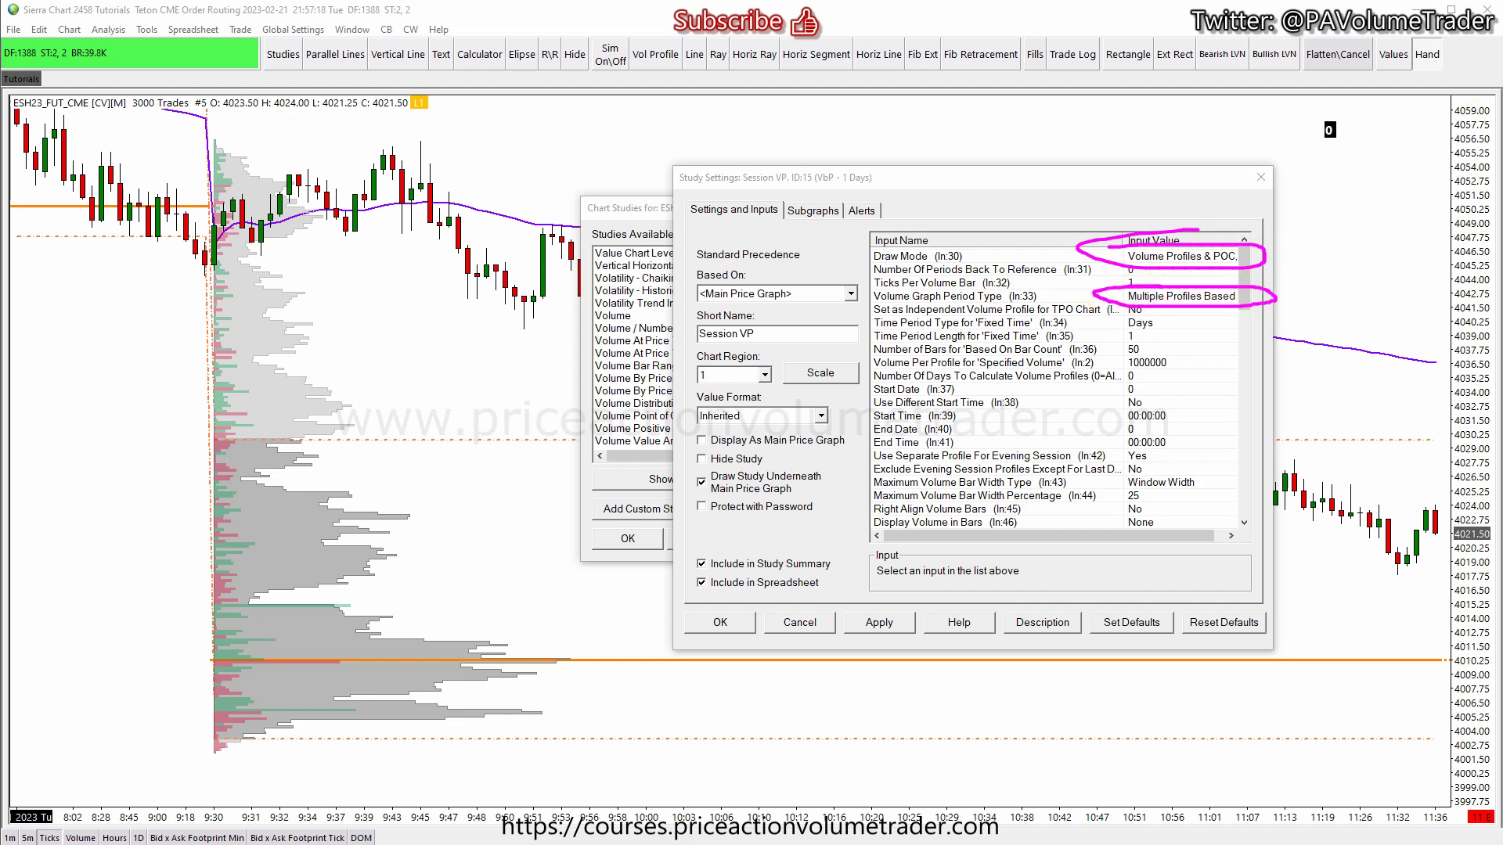
left_click(1235, 300)
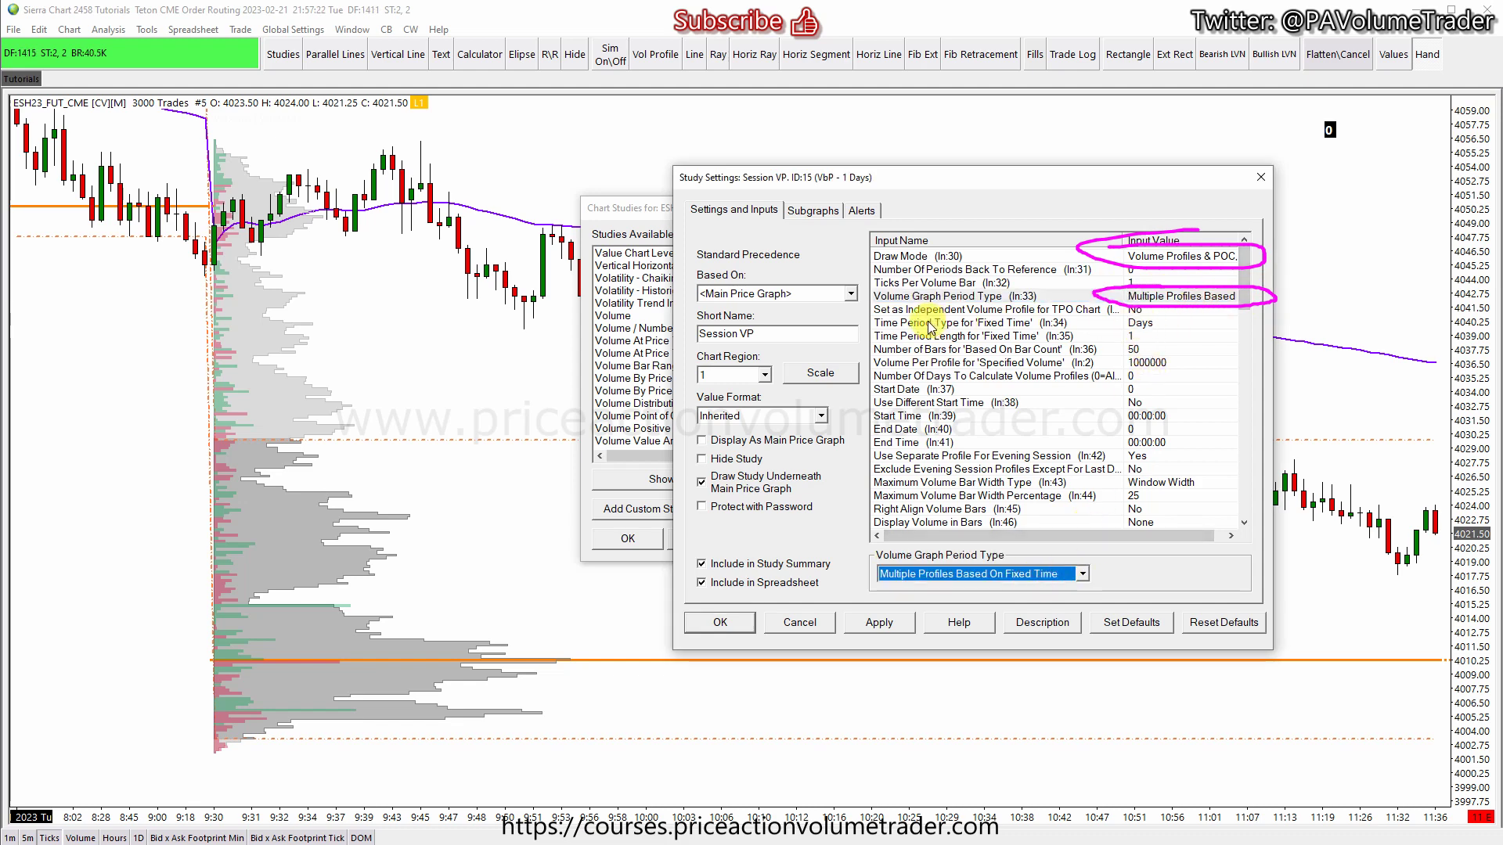
left_click(1167, 323)
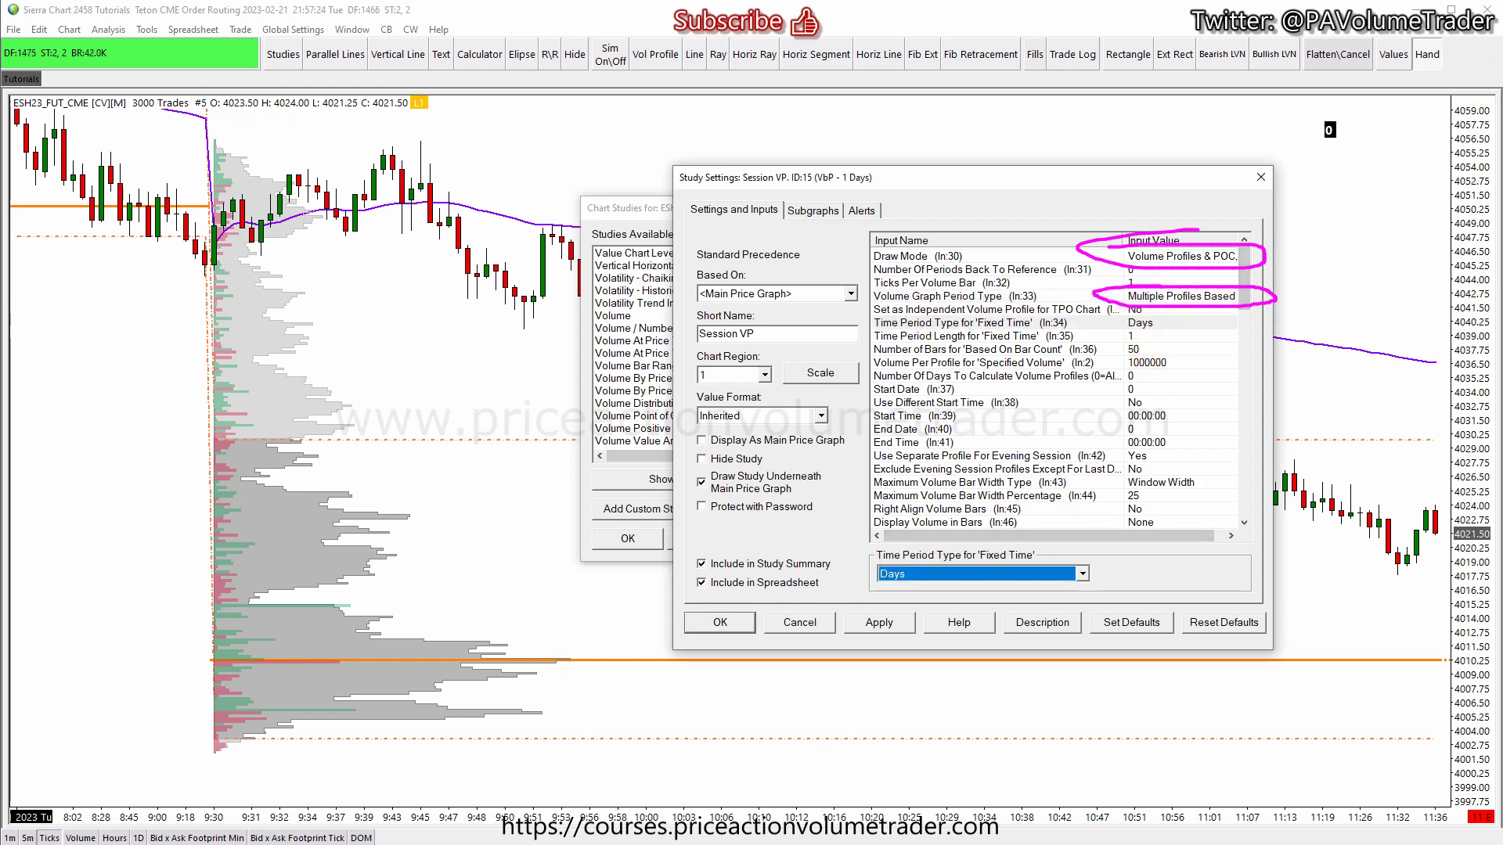
left_click_drag(1139, 320, 1112, 316)
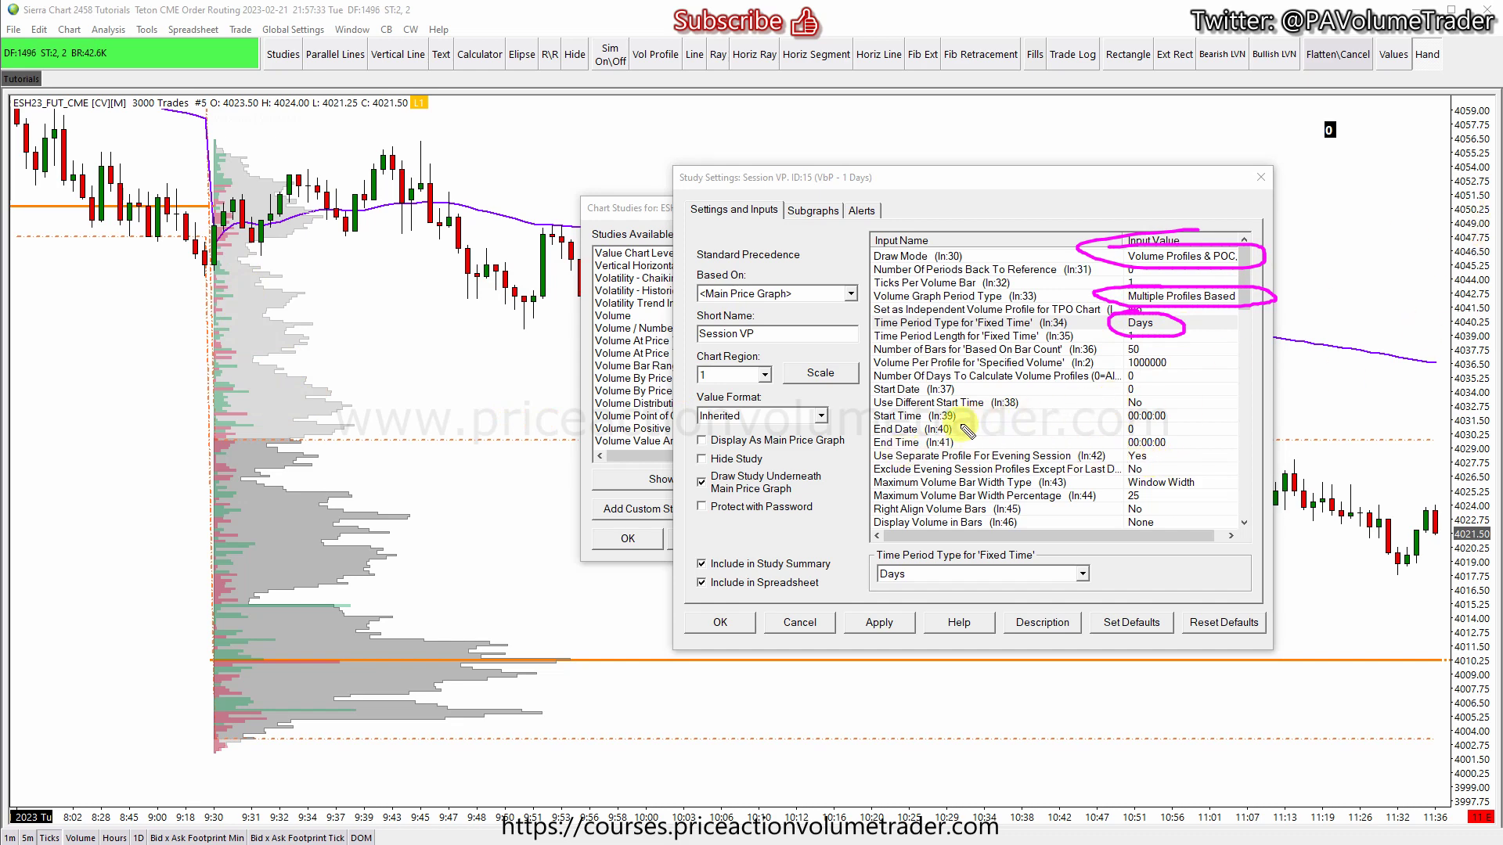
mouse_move(877, 444)
left_mouse_down()
mouse_move(1171, 450)
mouse_move(1149, 469)
mouse_move(838, 470)
mouse_move(869, 453)
mouse_move(1113, 465)
left_mouse_up()
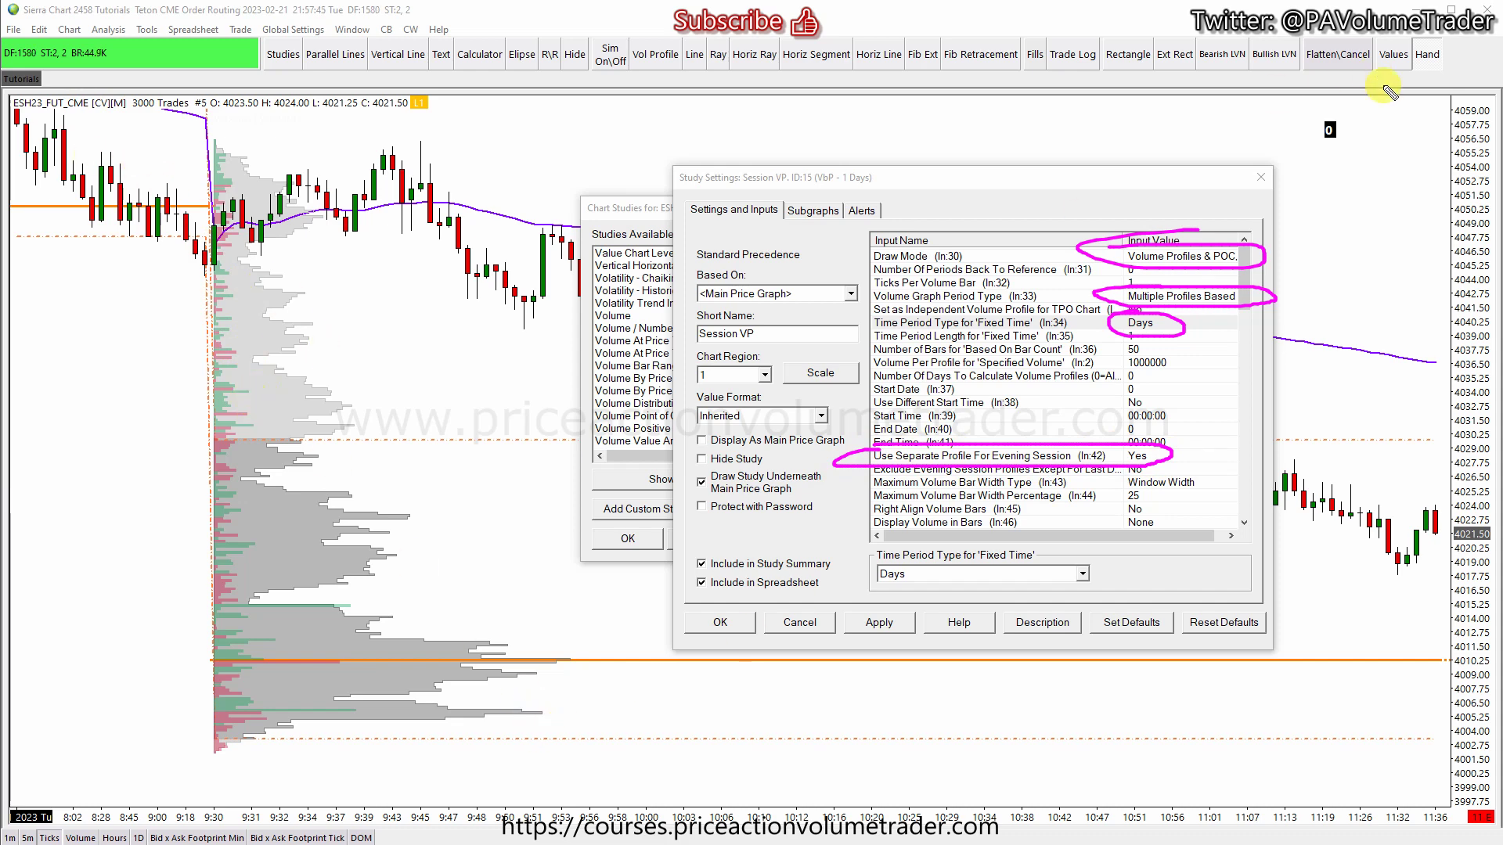
key("Escape")
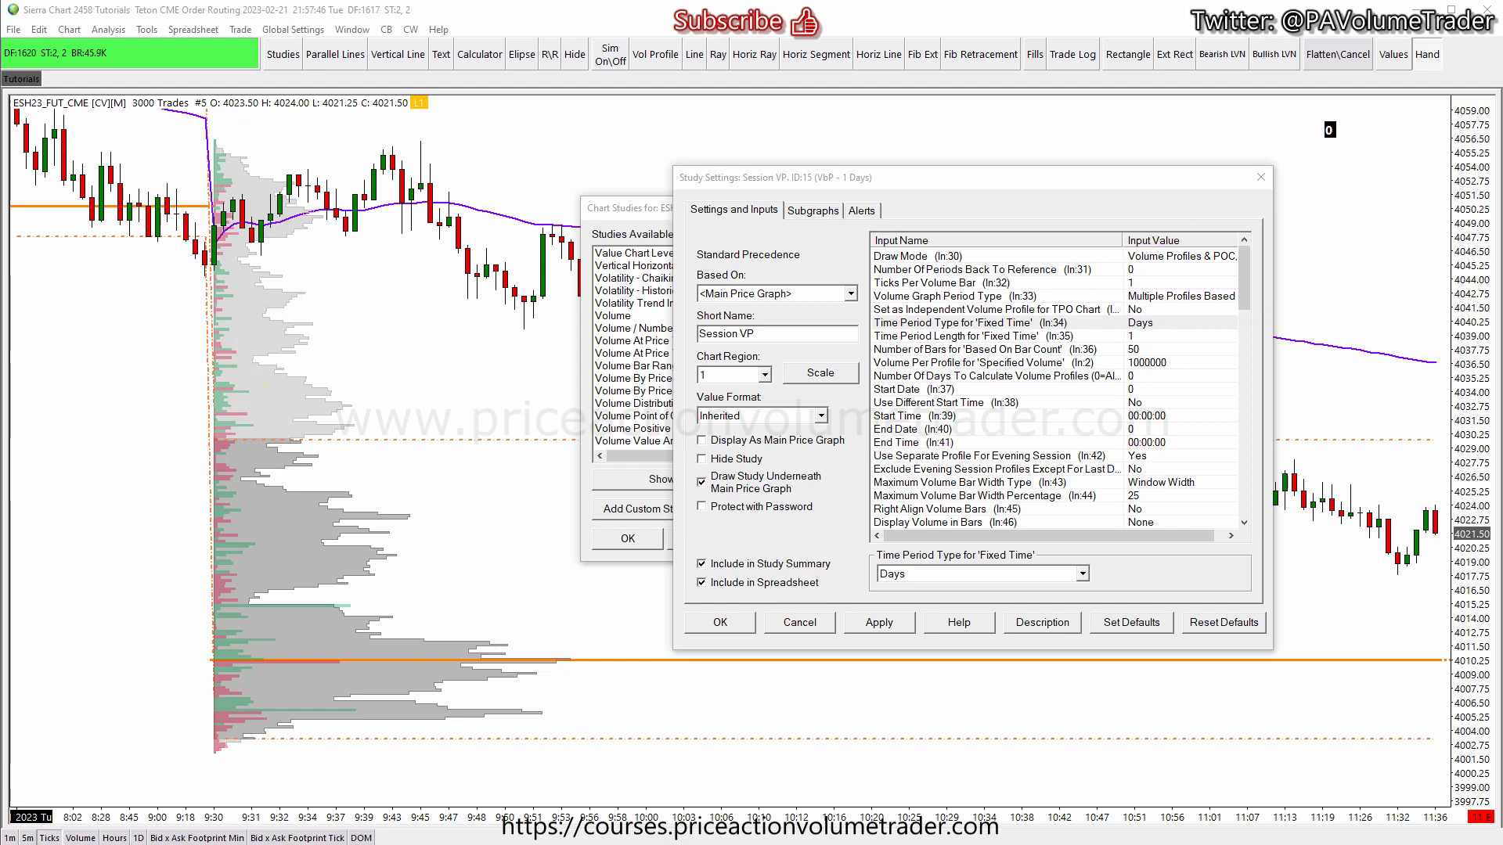
- Confirm the Session VP settings and Chart Studies list, then scroll the chart back
left_click(728, 623)
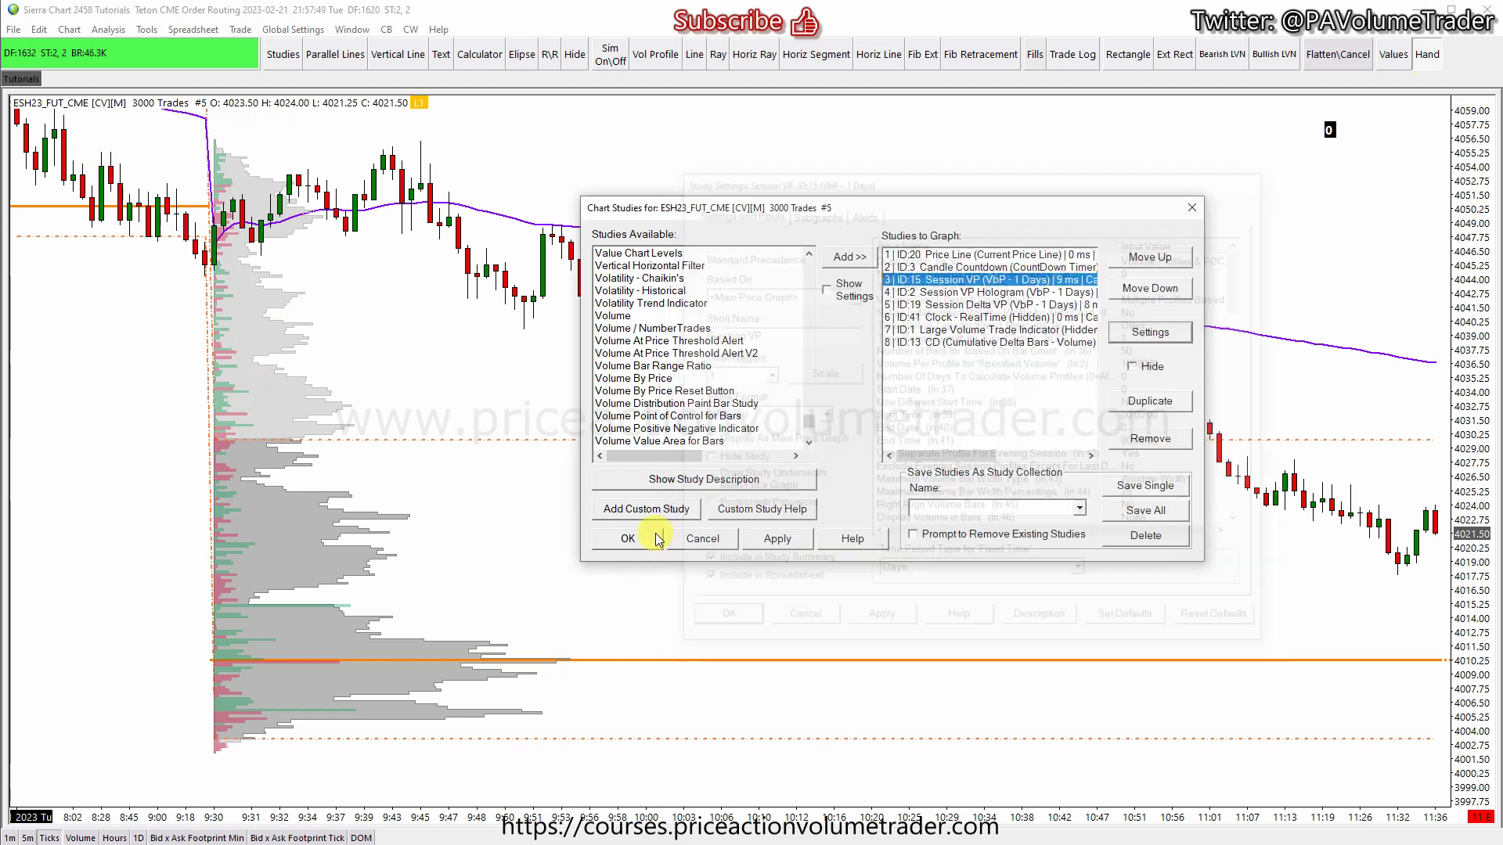
left_click(647, 634)
scroll(705, 235, "left", 5)
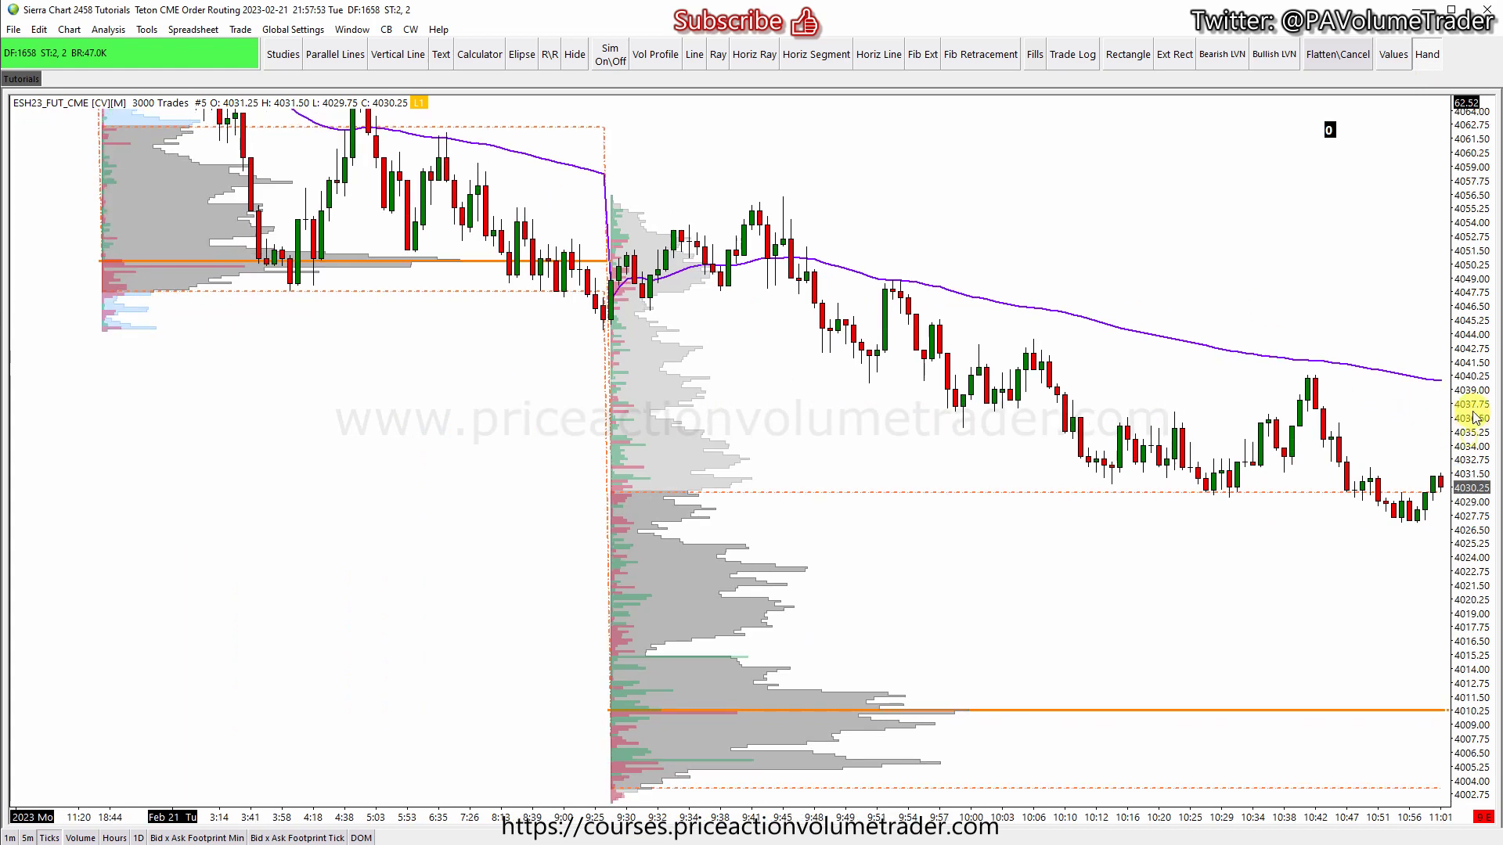
scroll(1111, 308, "left", 5)
- Review session times in Chart Settings: day 09:30–17:00, evening 18:00–09:29:59
left_click(75, 33)
left_click(519, 219)
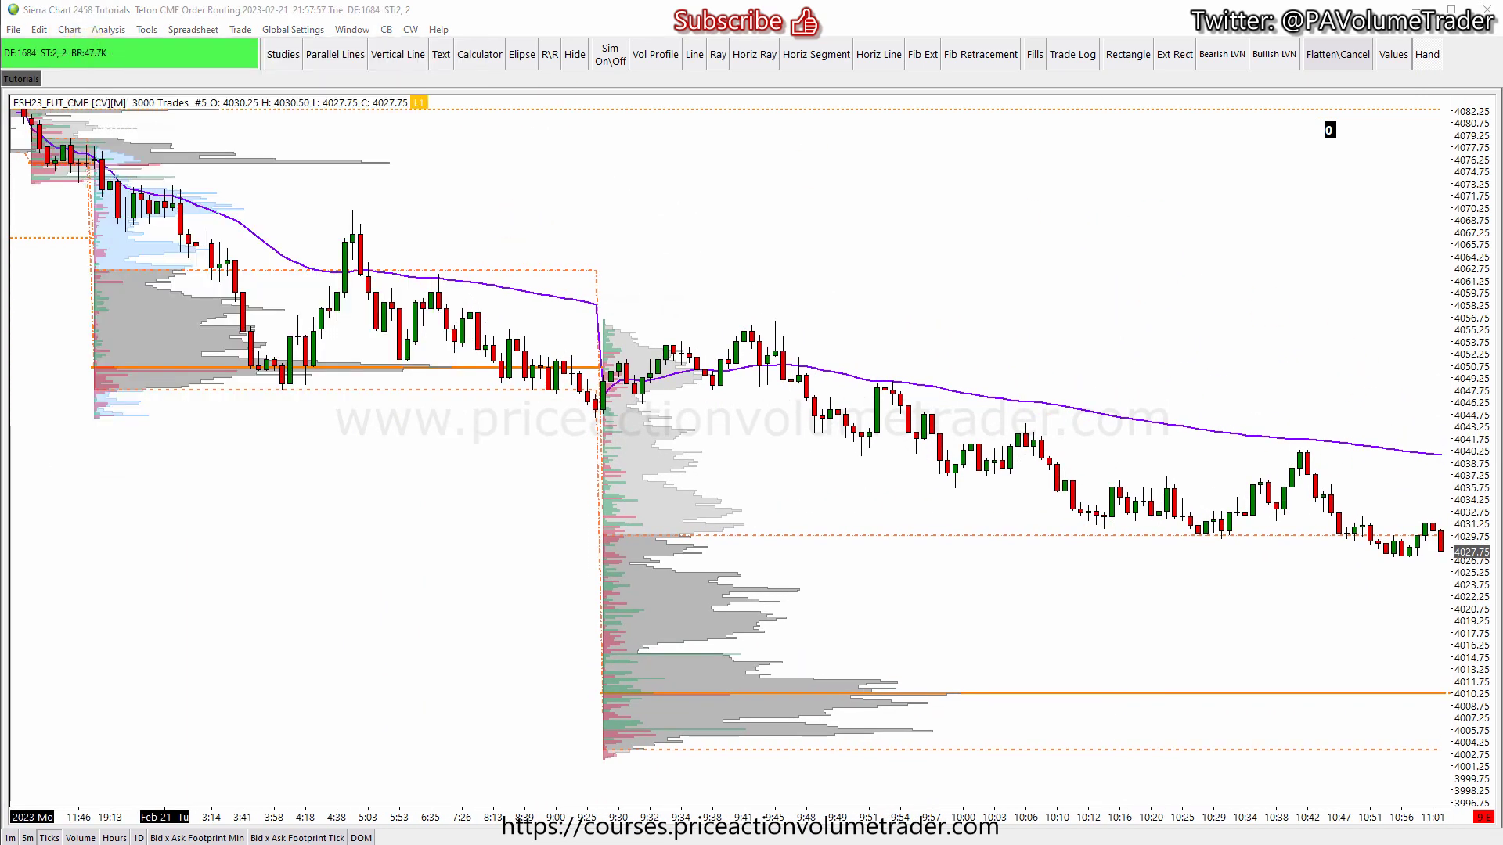
left_click_drag(512, 232, 708, 193)
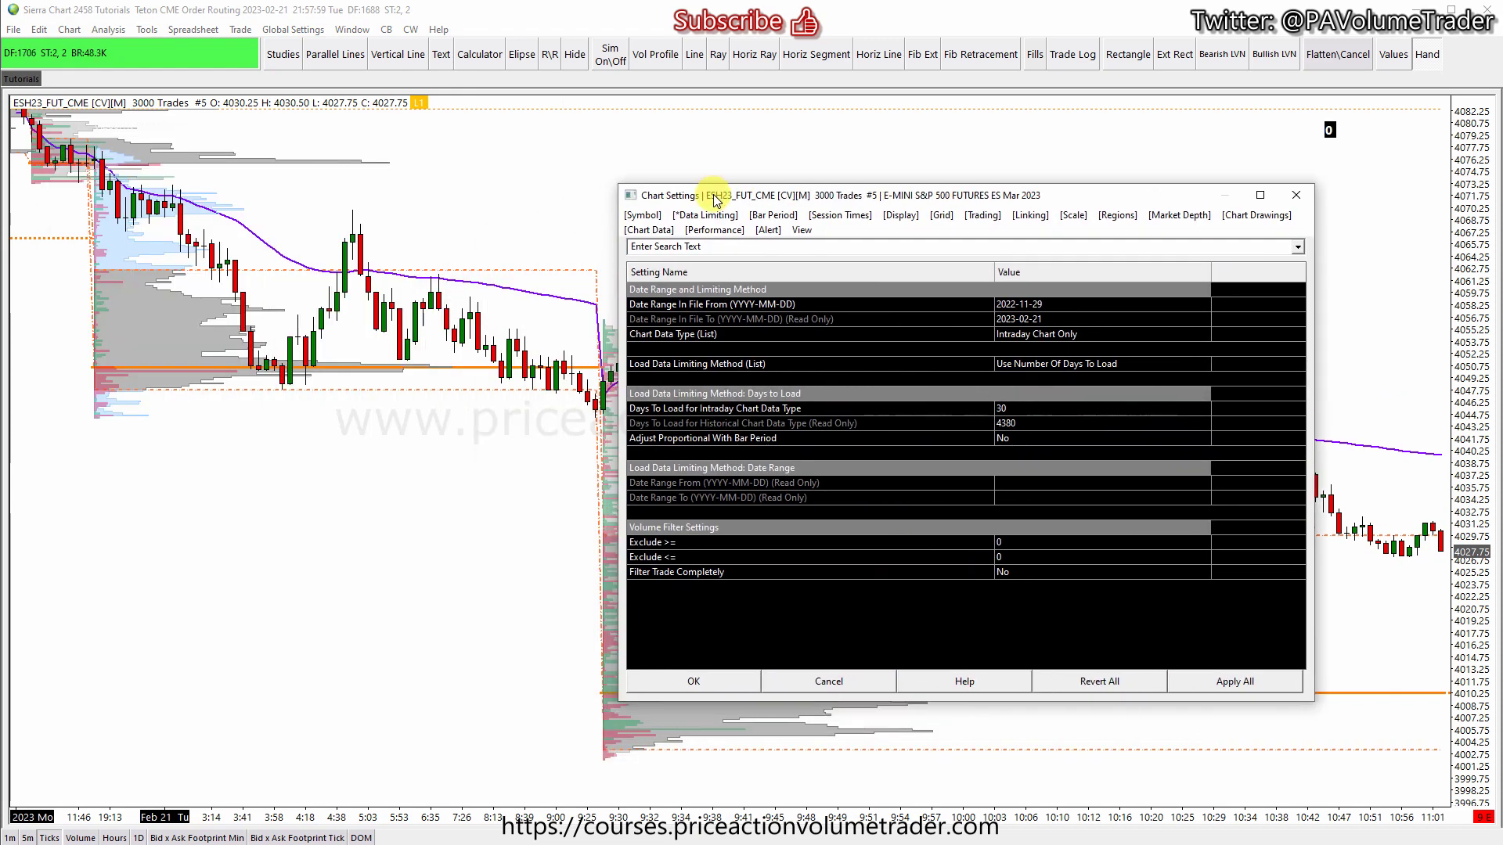
left_click(861, 216)
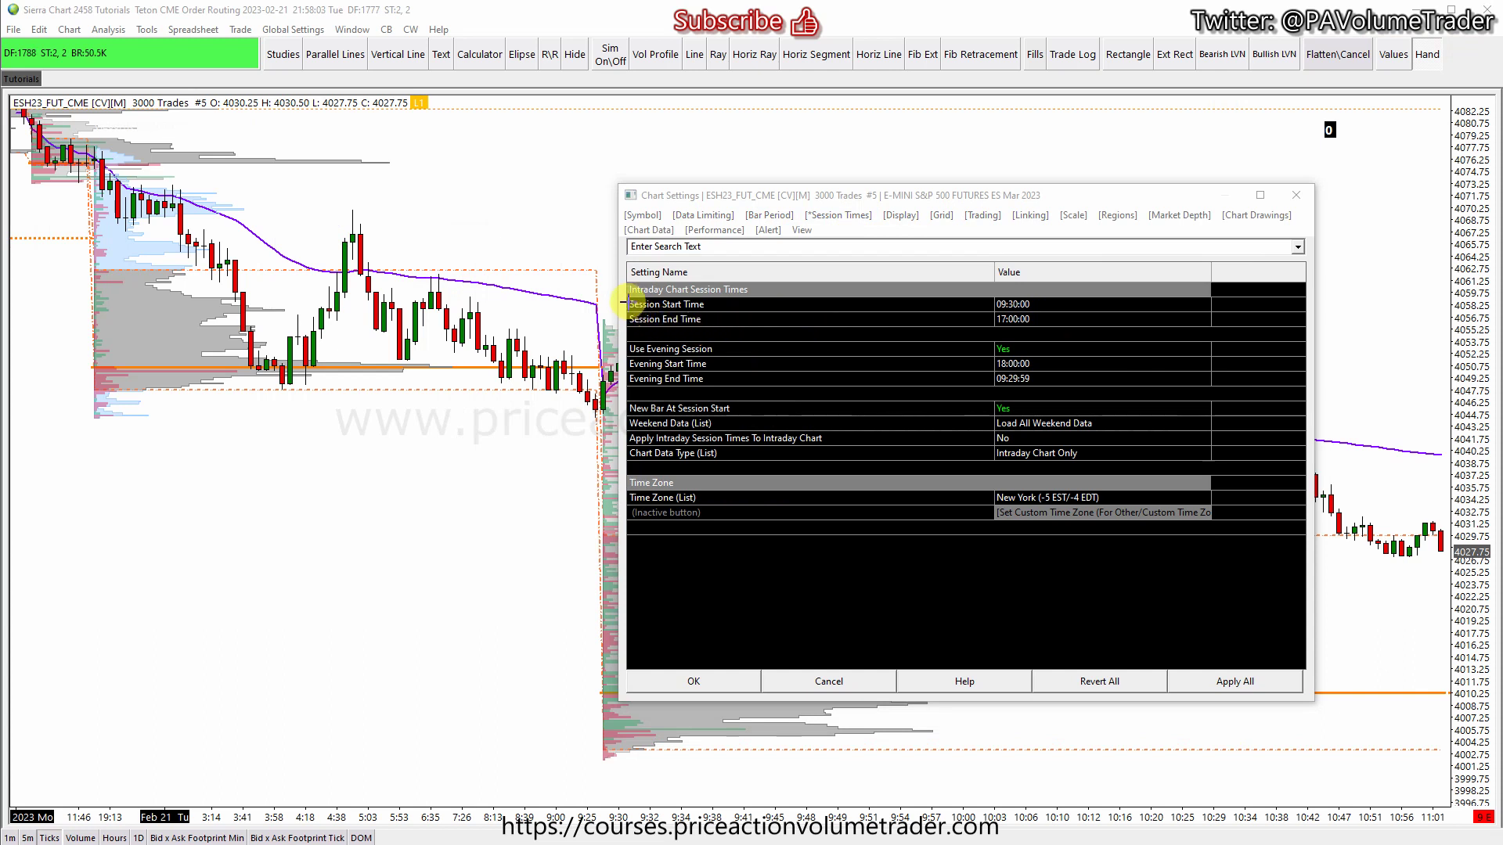
mouse_move(623, 296)
left_mouse_down()
mouse_move(983, 408)
mouse_move(1077, 395)
left_mouse_up()
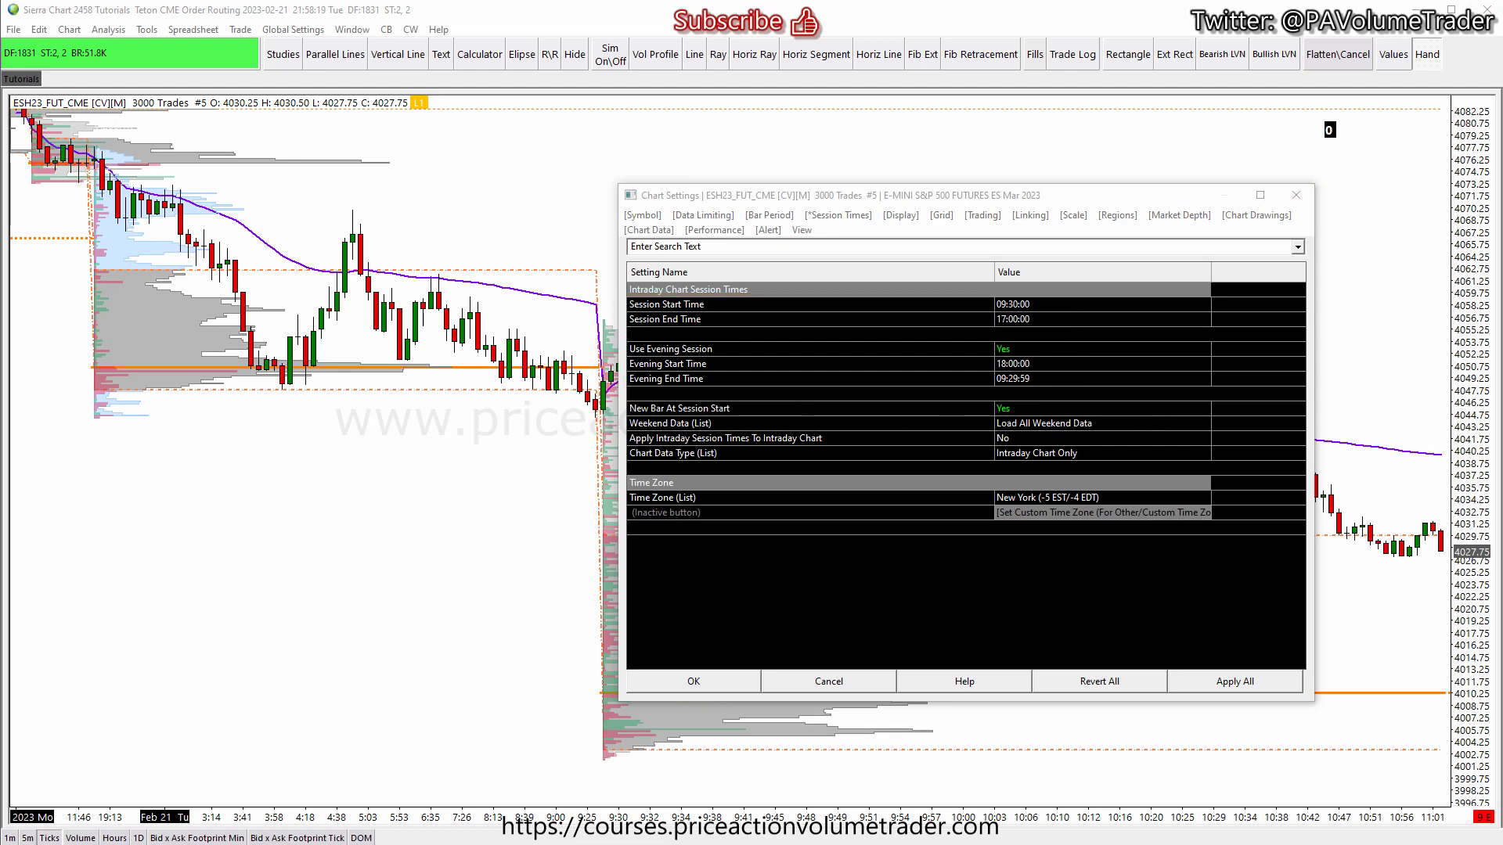
left_click(1296, 195)
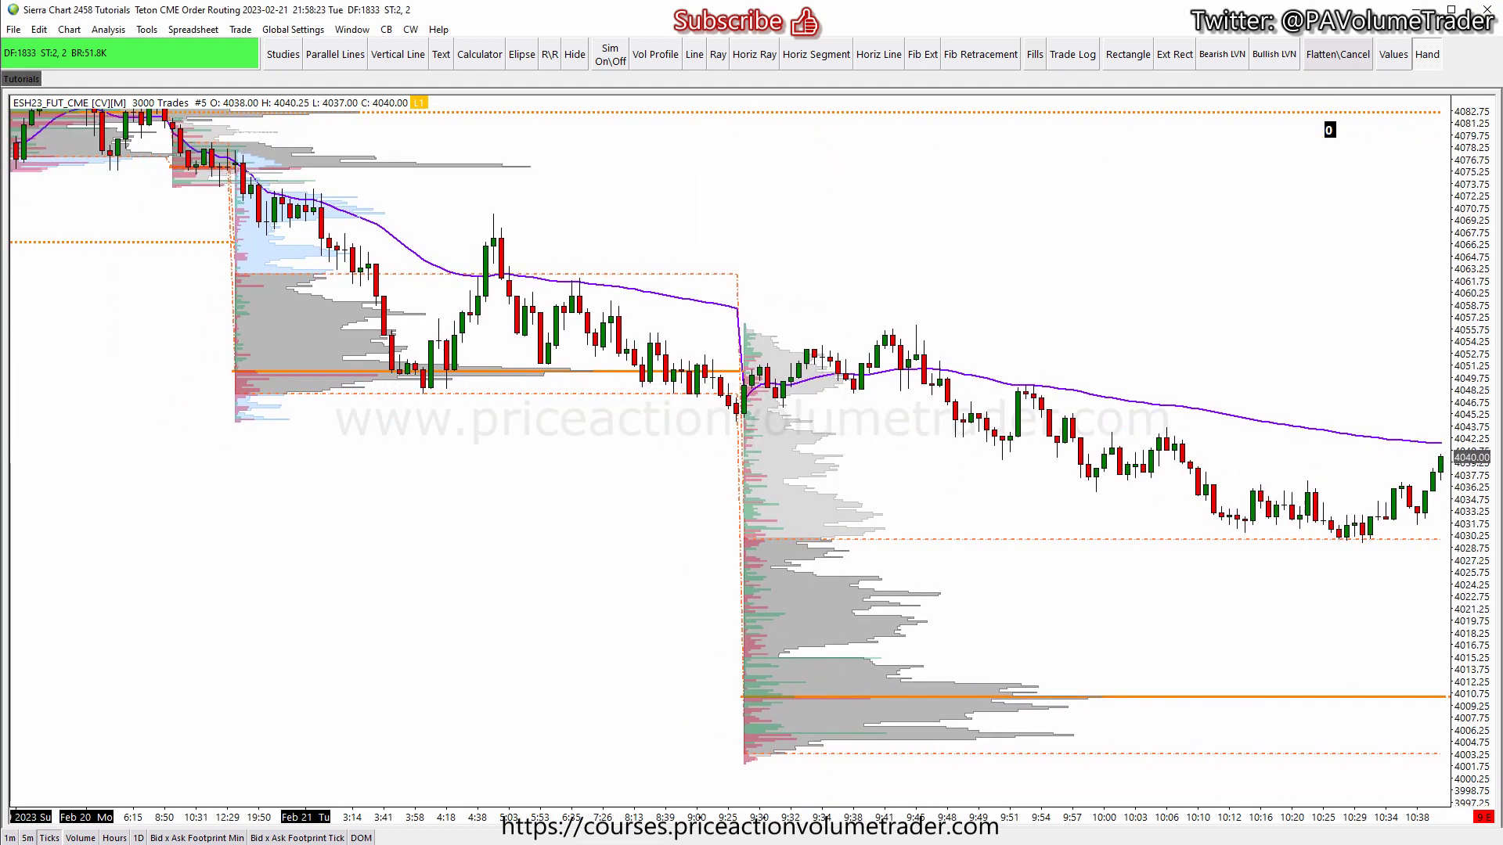
- Circle the overnight and day-session profiles, write an 'a3h' note, then clear the annotations
mouse_move(228, 366)
left_mouse_down()
mouse_move(455, 434)
mouse_move(642, 231)
left_mouse_up()
left_click_drag(550, 210, 309, 365)
mouse_move(738, 311)
left_mouse_down()
mouse_move(1144, 434)
mouse_move(724, 542)
mouse_move(881, 335)
left_mouse_up()
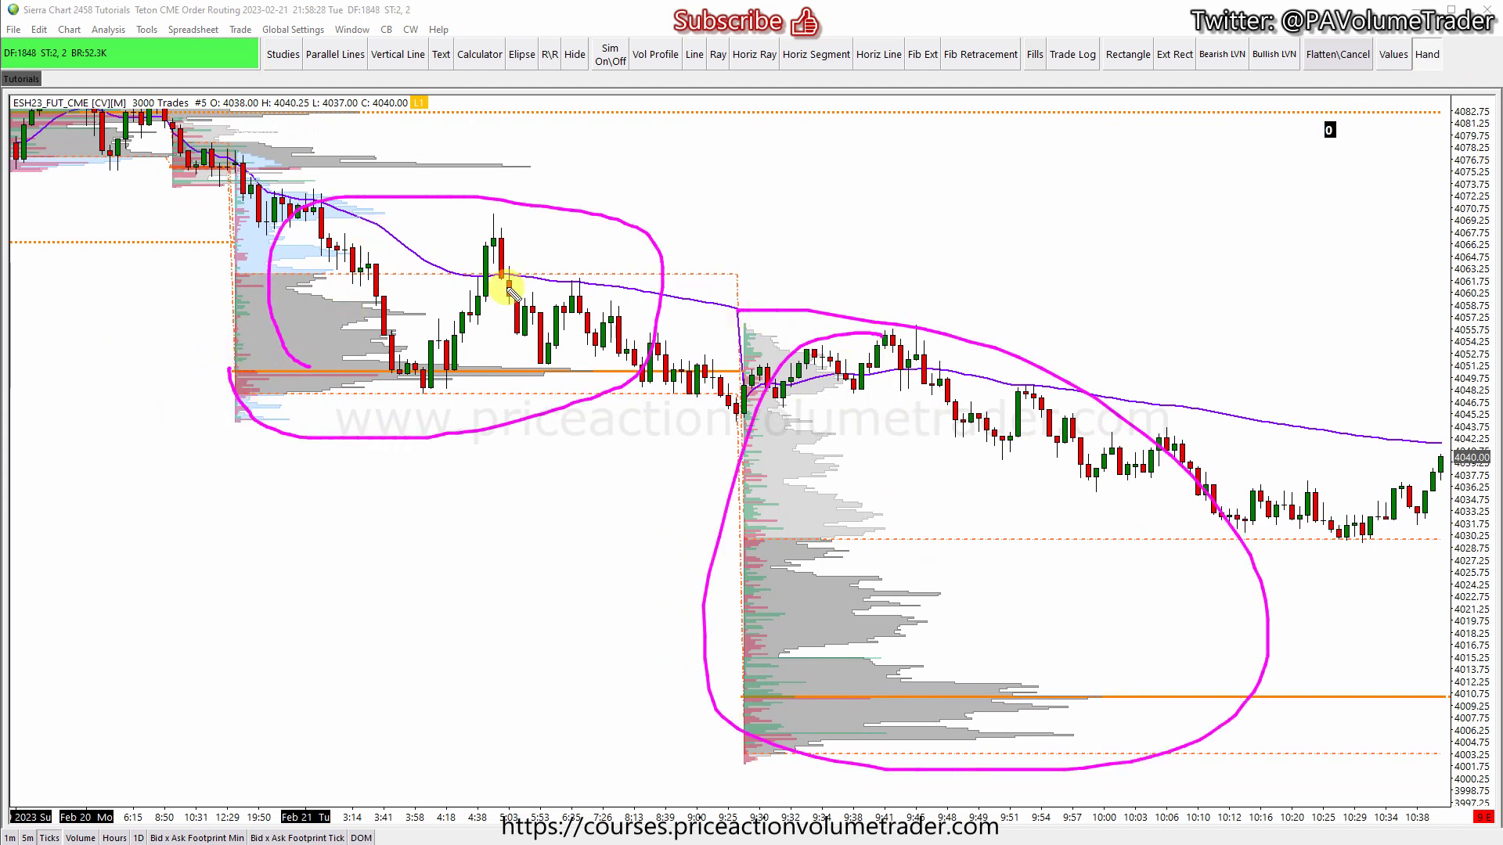
mouse_move(229, 324)
left_mouse_down()
mouse_move(916, 290)
mouse_move(1283, 376)
mouse_move(1446, 533)
mouse_move(205, 467)
left_mouse_up()
left_click_drag(135, 403, 303, 323)
mouse_move(823, 157)
left_mouse_down()
mouse_move(896, 188)
mouse_move(915, 231)
left_mouse_up()
mouse_move(919, 174)
left_mouse_down()
mouse_move(978, 184)
mouse_move(928, 247)
left_mouse_up()
mouse_move(1033, 149)
left_mouse_down()
mouse_move(1026, 252)
mouse_move(1138, 266)
left_mouse_up()
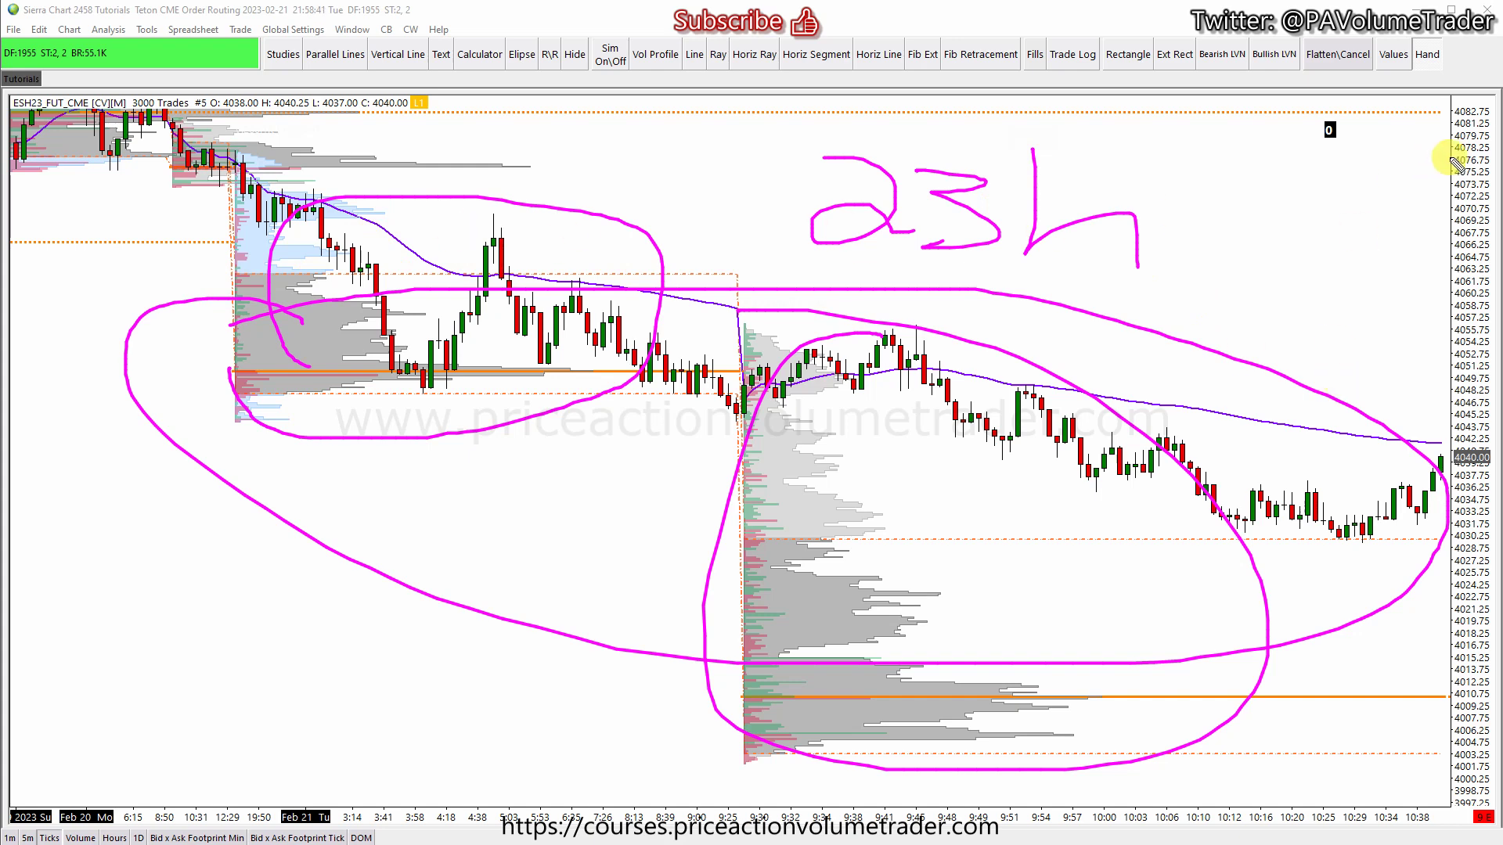
key("Escape")
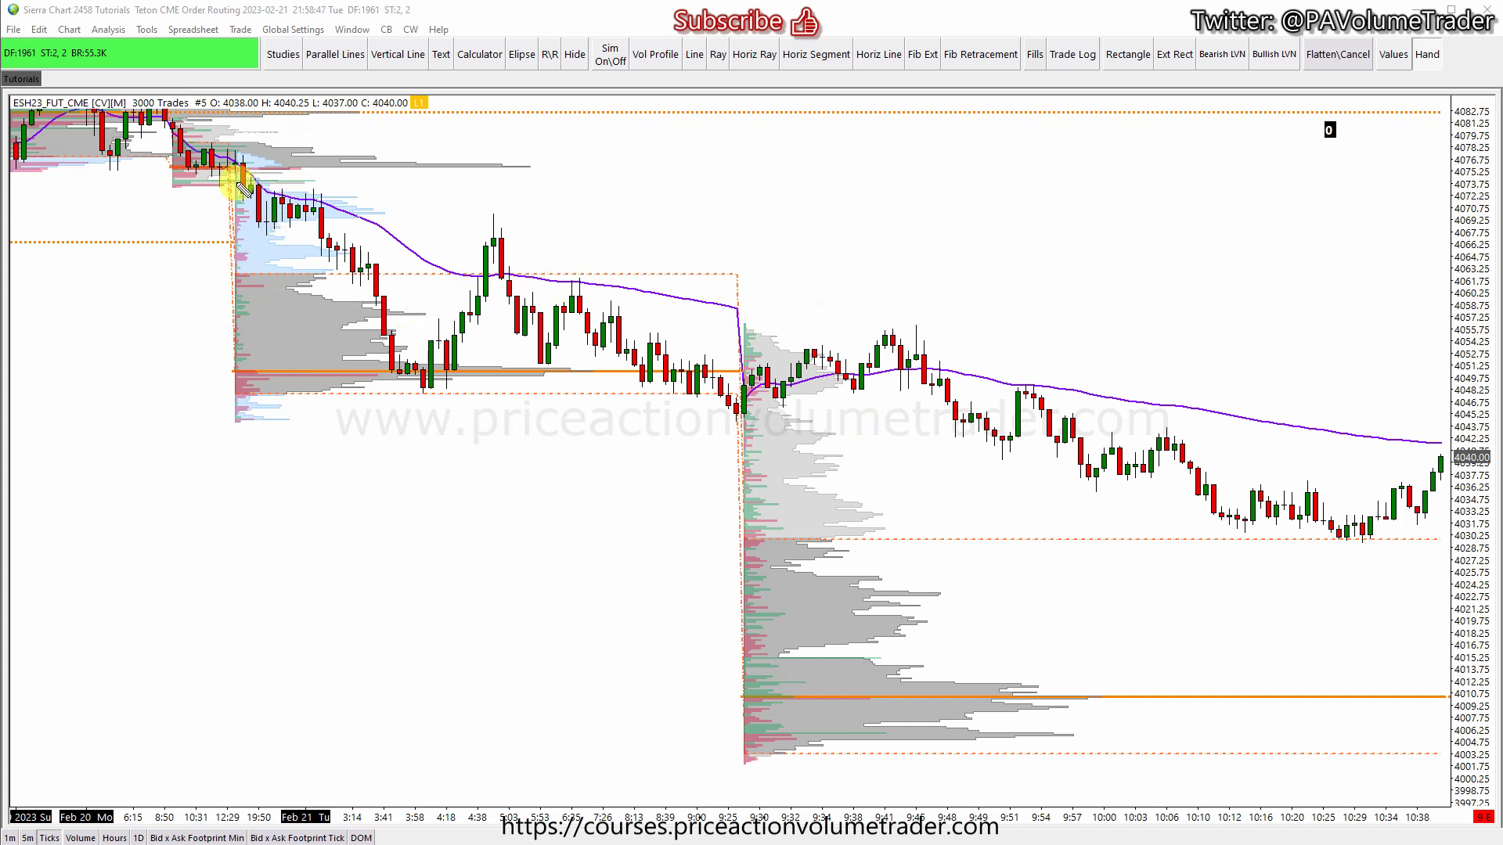
- Draw and clear a few more marks, then pan forward to the bars around the 9:30 profile
left_click_drag(274, 174, 278, 177)
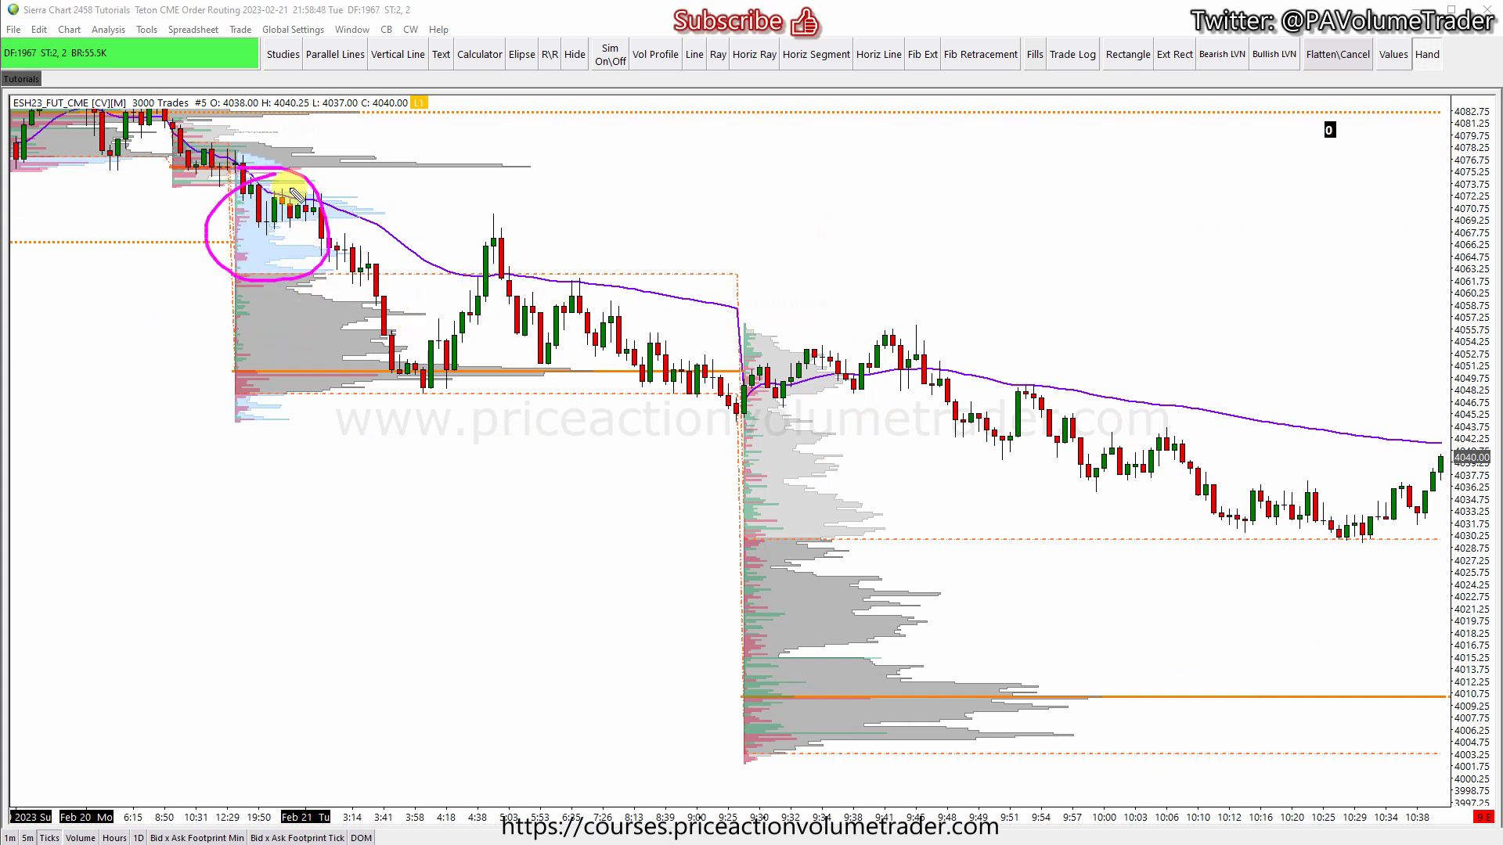
mouse_move(222, 403)
left_mouse_down()
mouse_move(237, 438)
mouse_move(249, 398)
left_mouse_up()
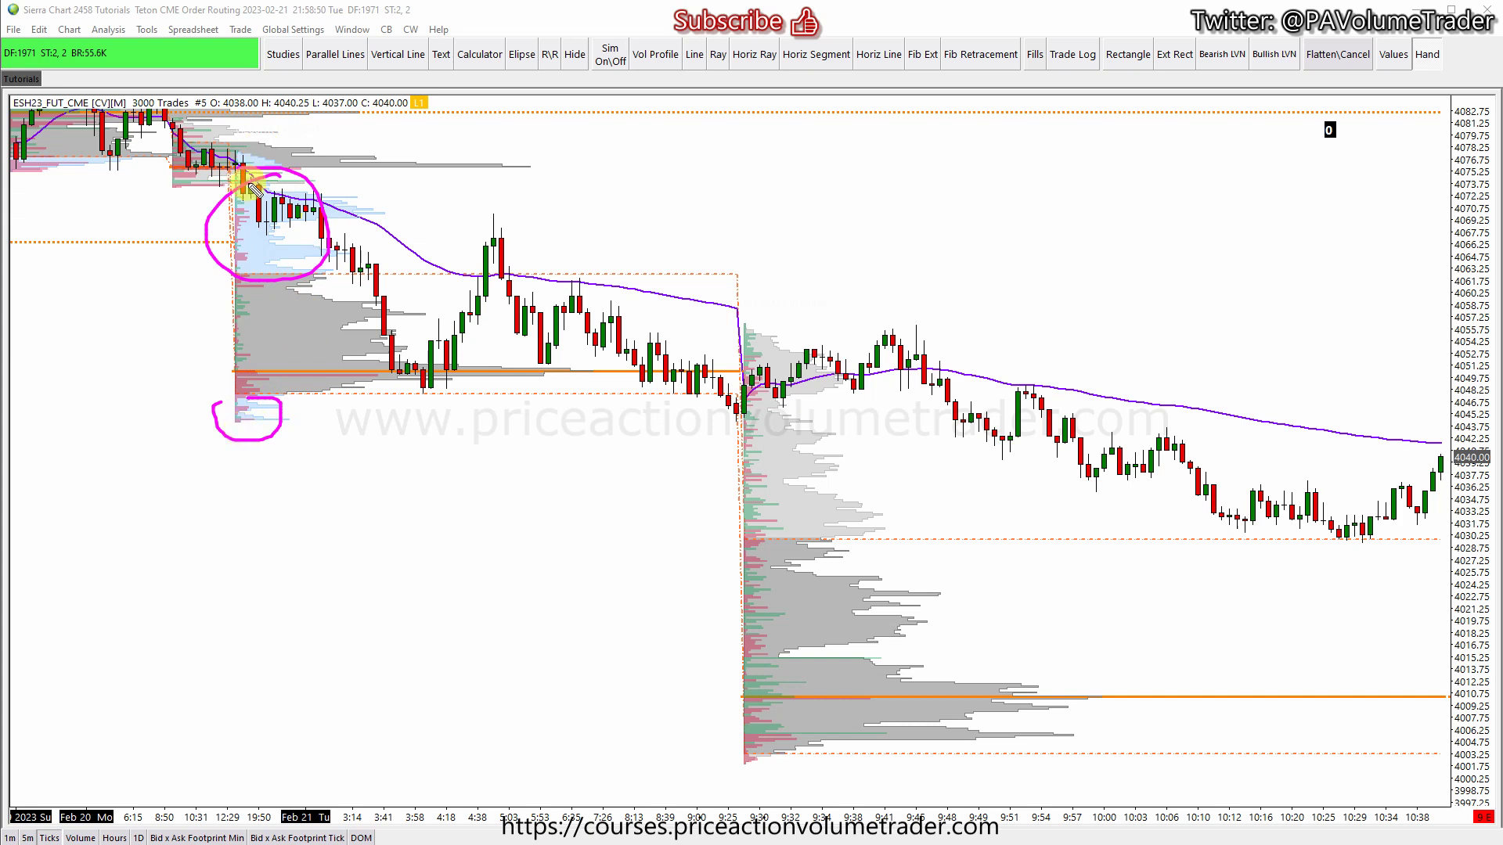
mouse_move(767, 329)
left_mouse_down()
mouse_move(807, 537)
mouse_move(878, 364)
left_mouse_up()
left_click_drag(818, 779, 799, 739)
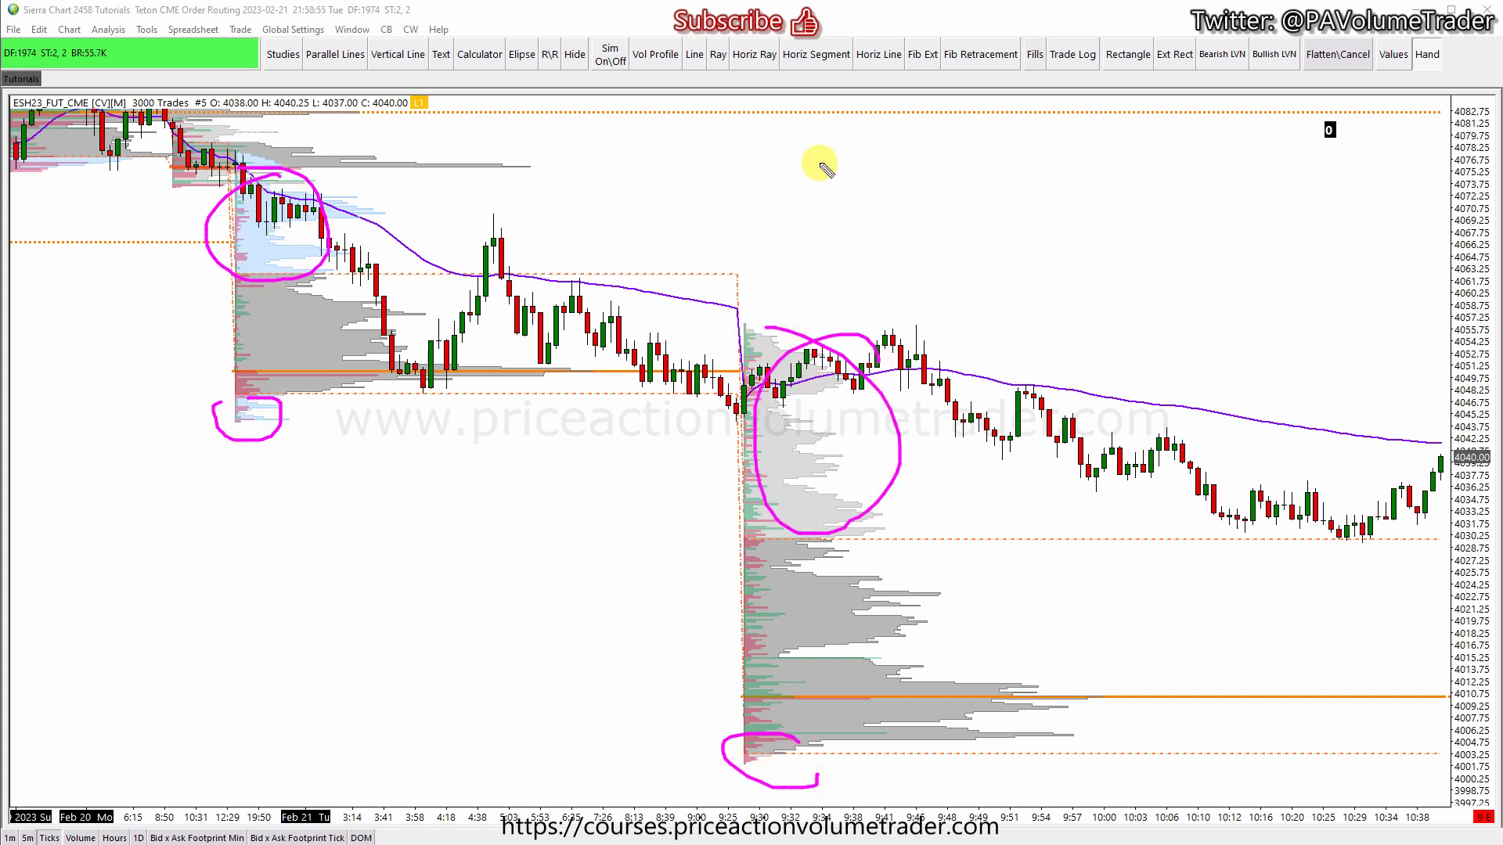
key("Escape")
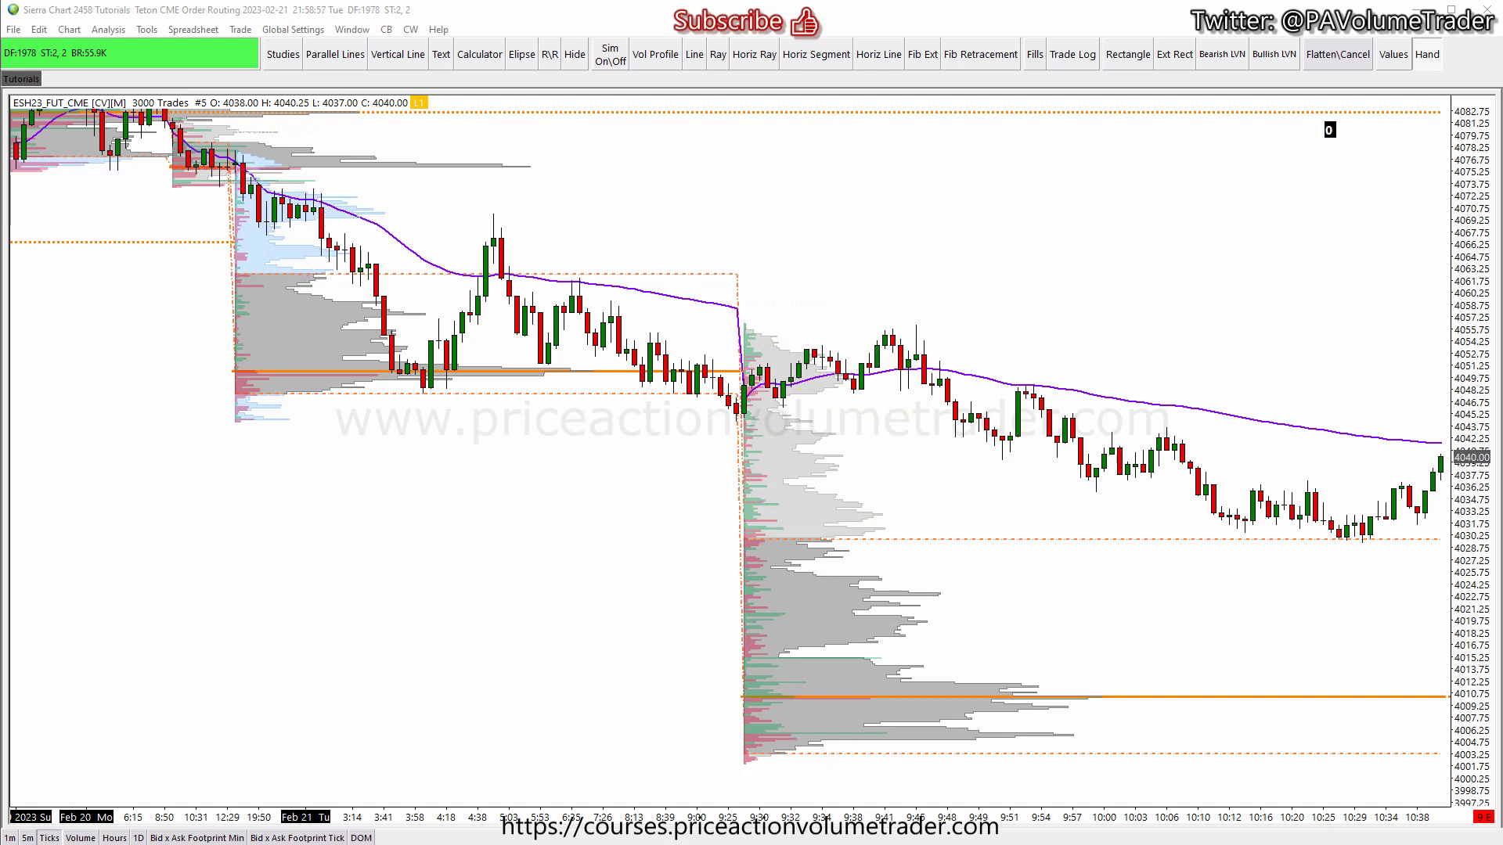
left_click_drag(946, 201, 912, 501)
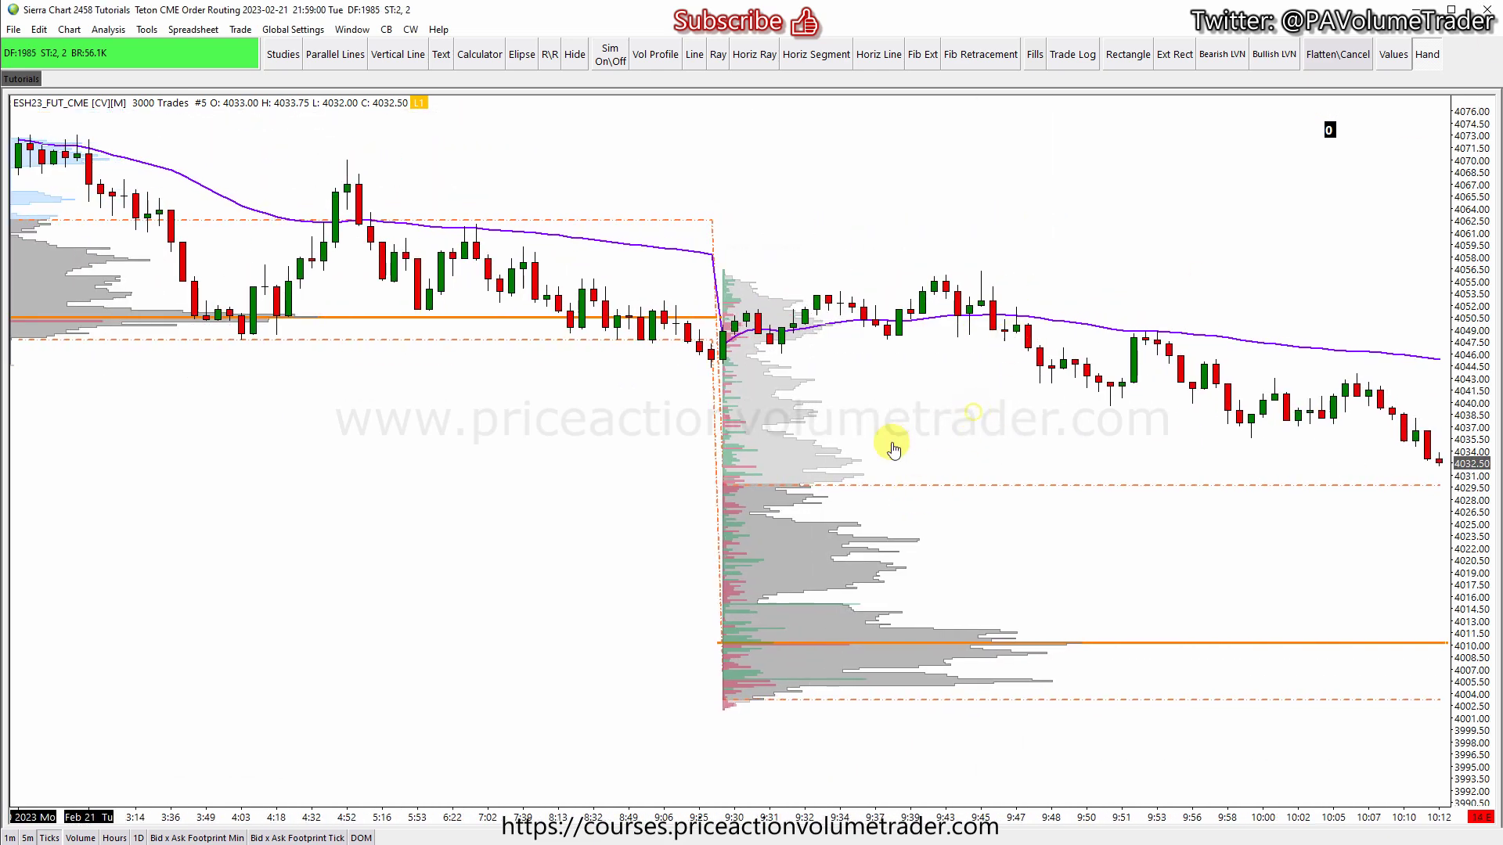
left_click_drag(896, 447, 688, 419)
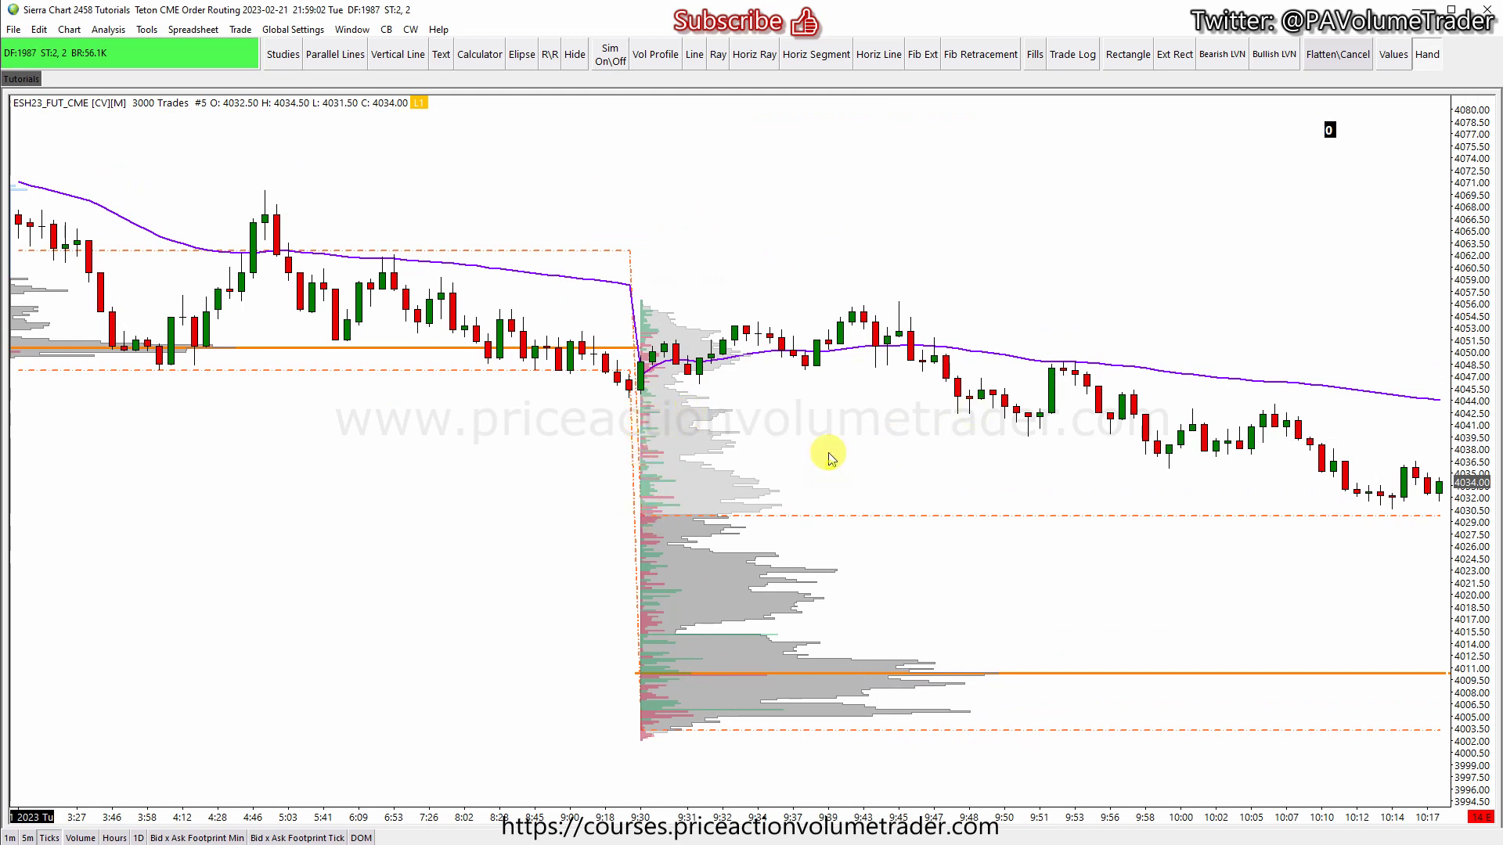
left_click_drag(831, 468, 731, 439)
- Pan to the latest bars, open Chart Studies, and select ID:19 Session Delta VP
left_click_drag(1020, 345, 989, 460)
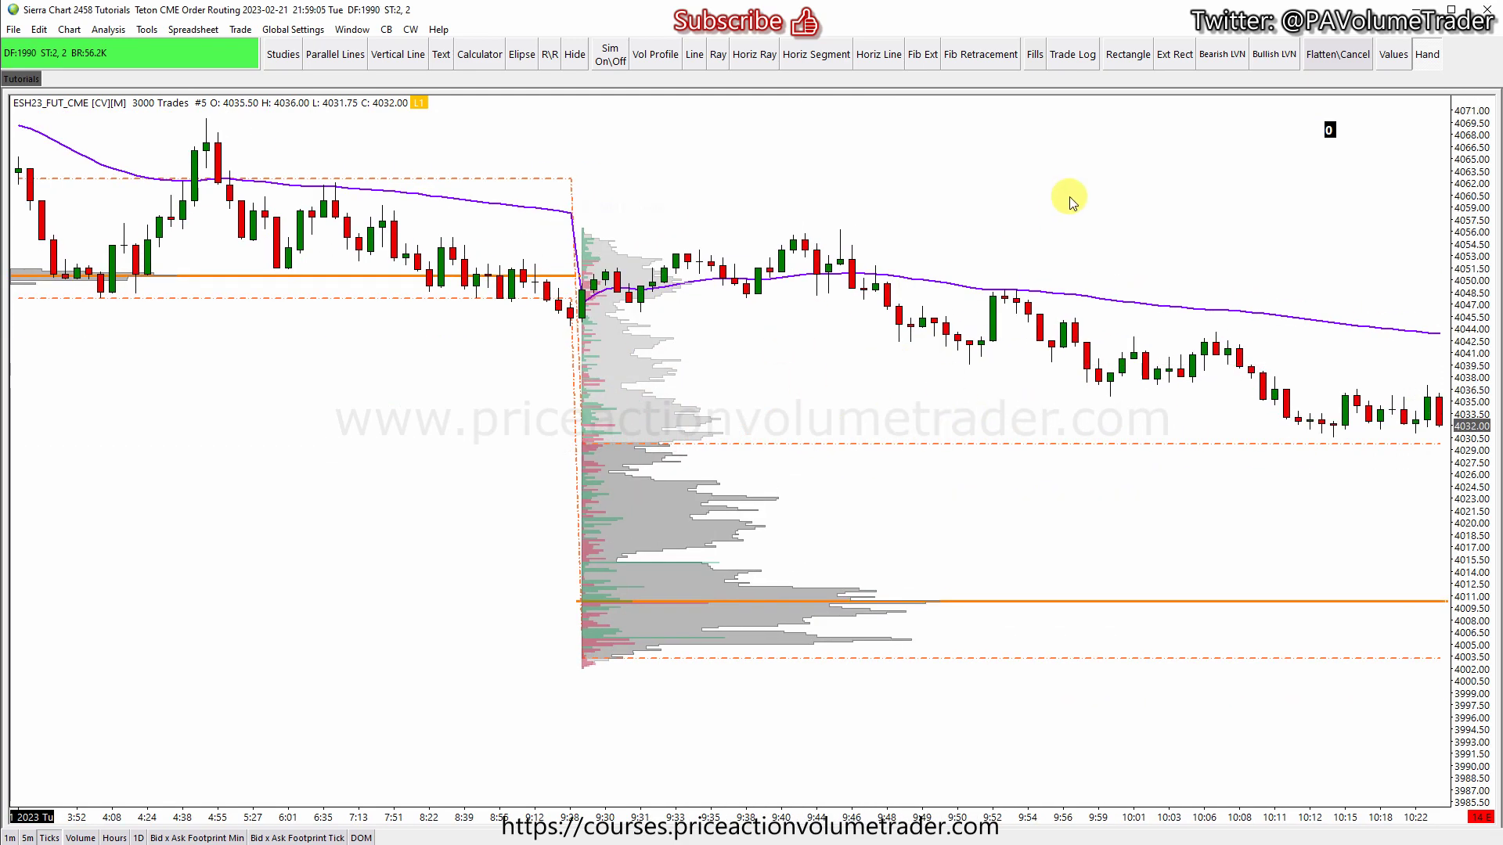
left_click_drag(1072, 204, 880, 211)
right_click(970, 153)
left_click(1042, 153)
left_click_drag(577, 254, 858, 199)
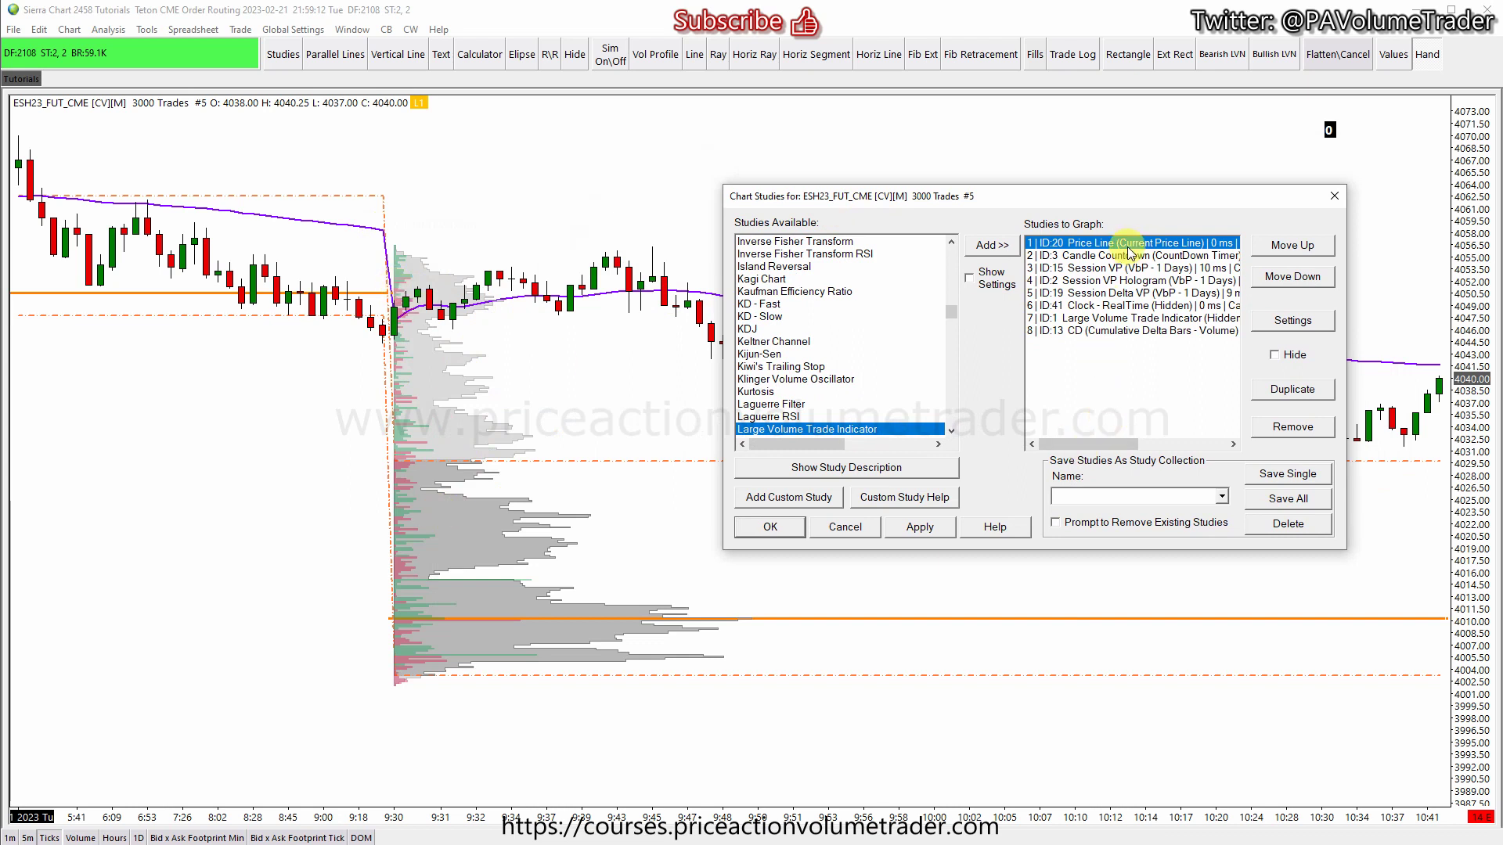
left_click(1145, 268)
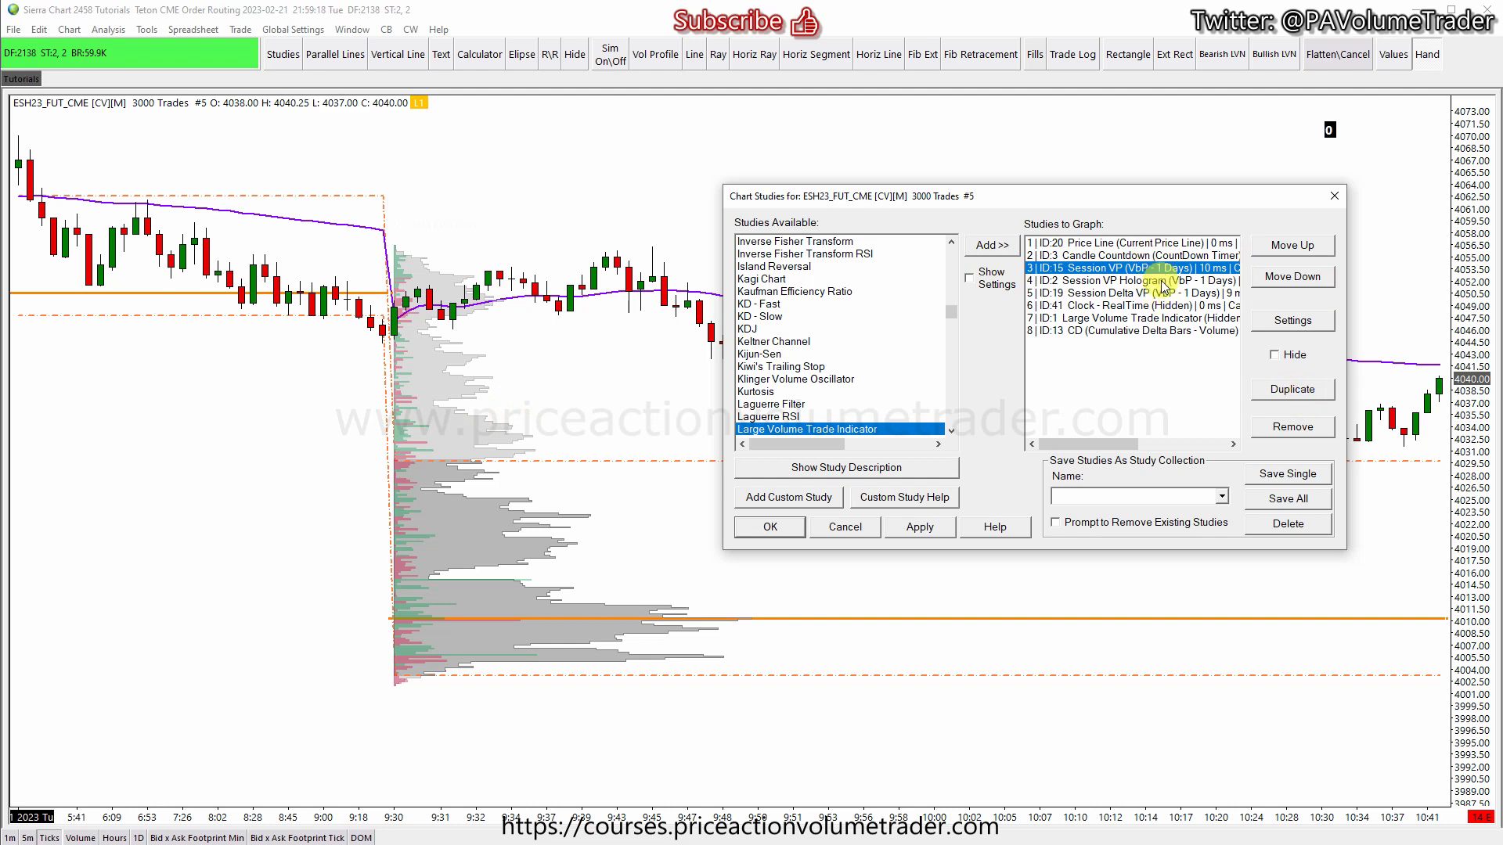
left_click(1112, 294)
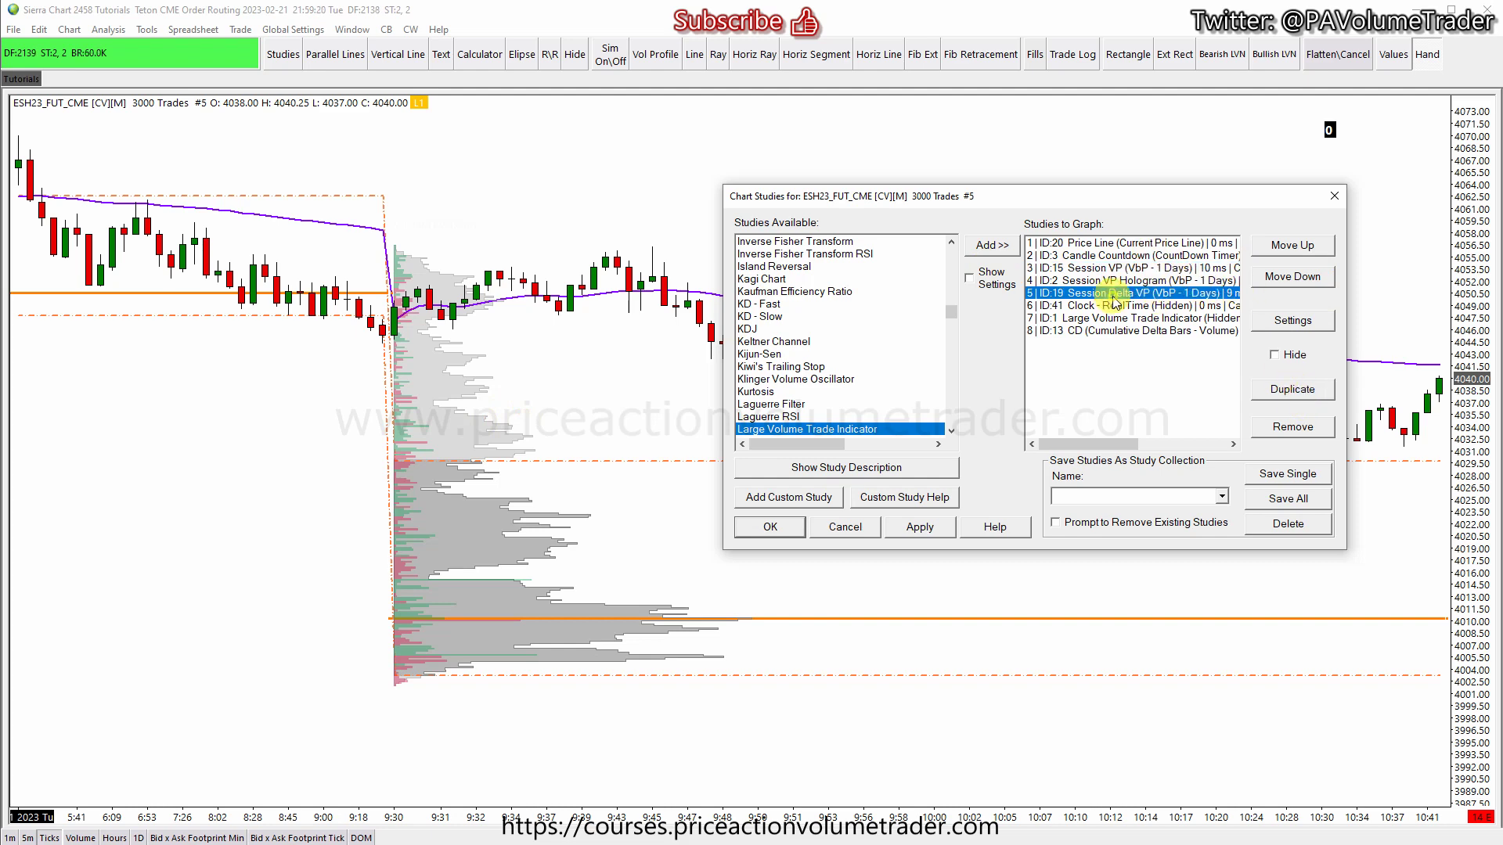
- Open Session Delta VP settings and widen the Input list columns so names and values read fully
left_click(1289, 322)
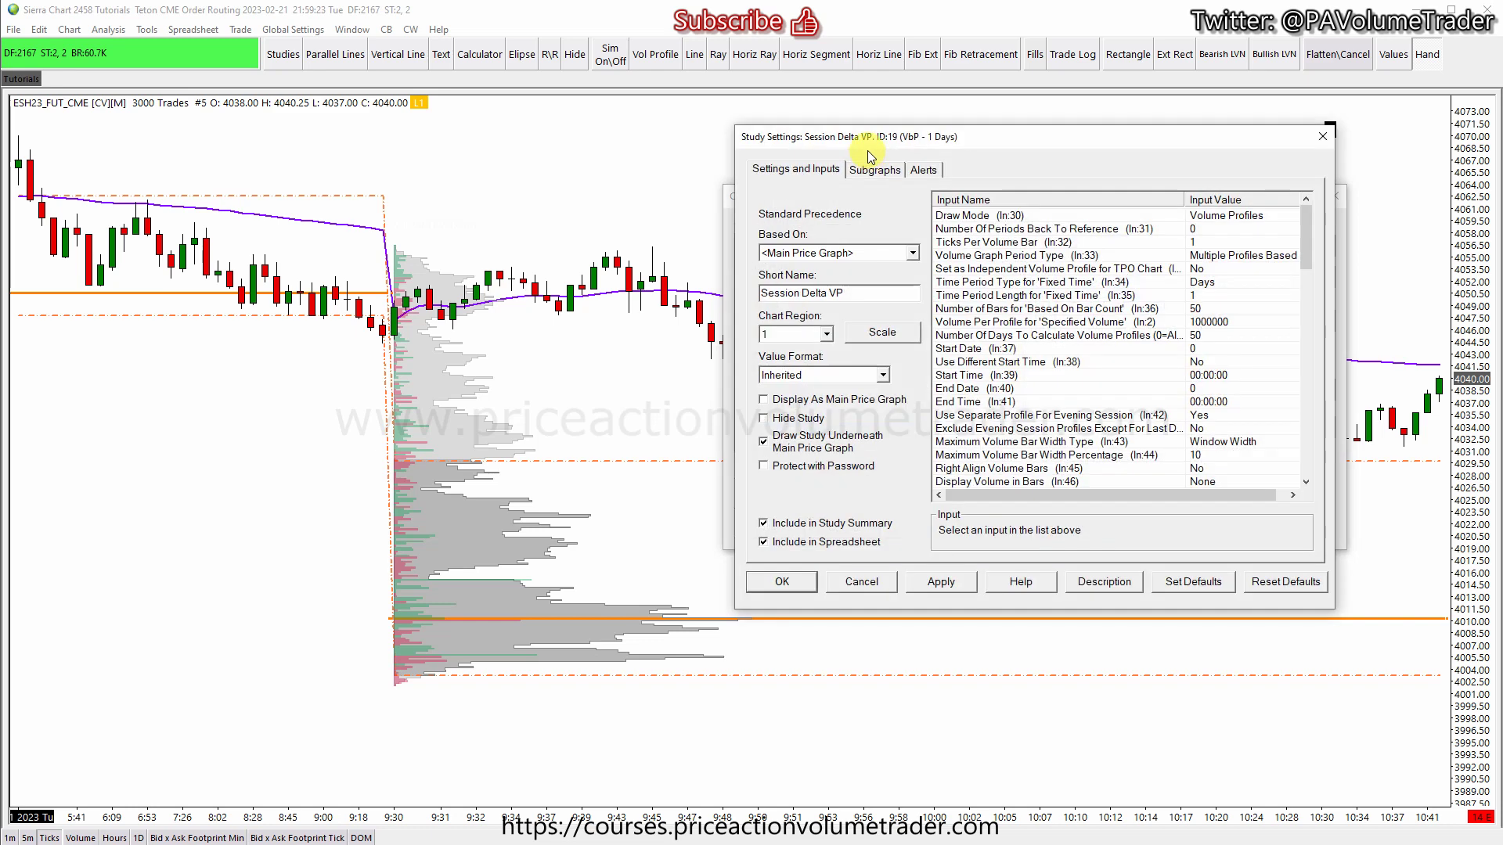
left_click_drag(875, 149, 854, 191)
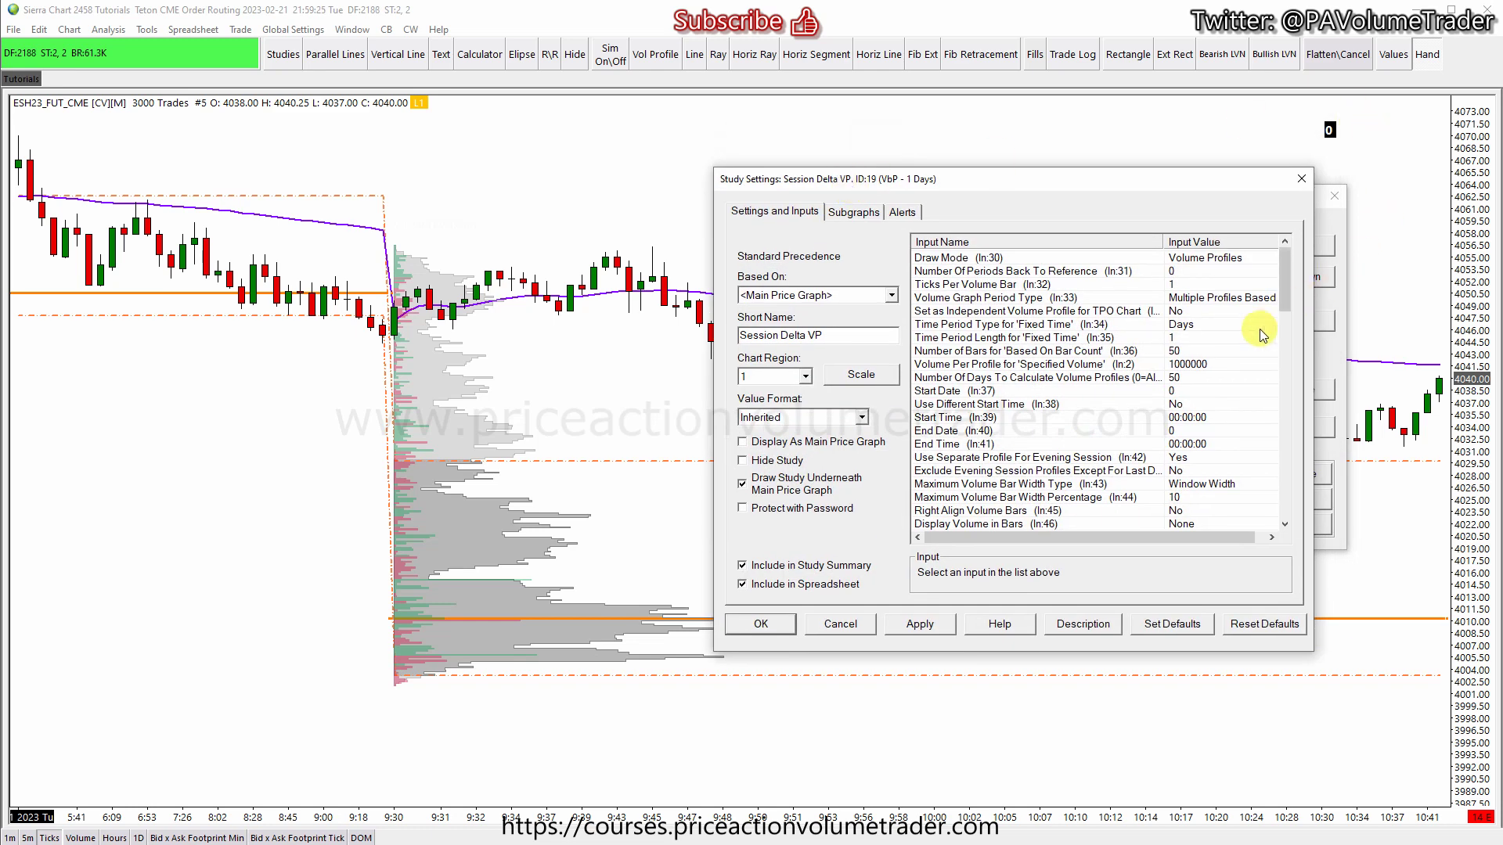
left_click_drag(1182, 537, 1191, 537)
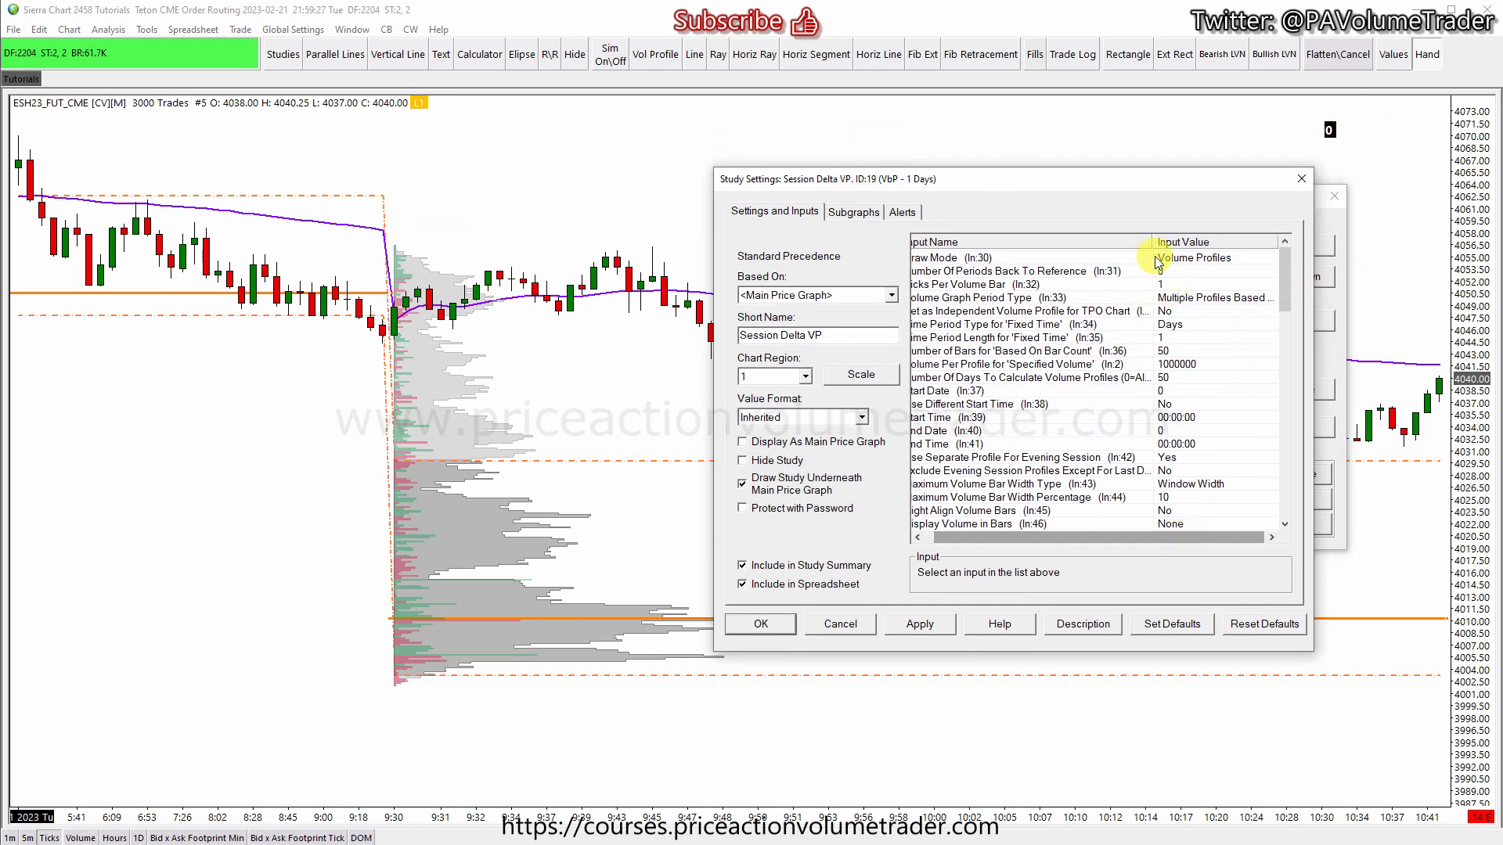
left_click_drag(1152, 246, 1107, 246)
left_click_drag(1094, 249, 1093, 249)
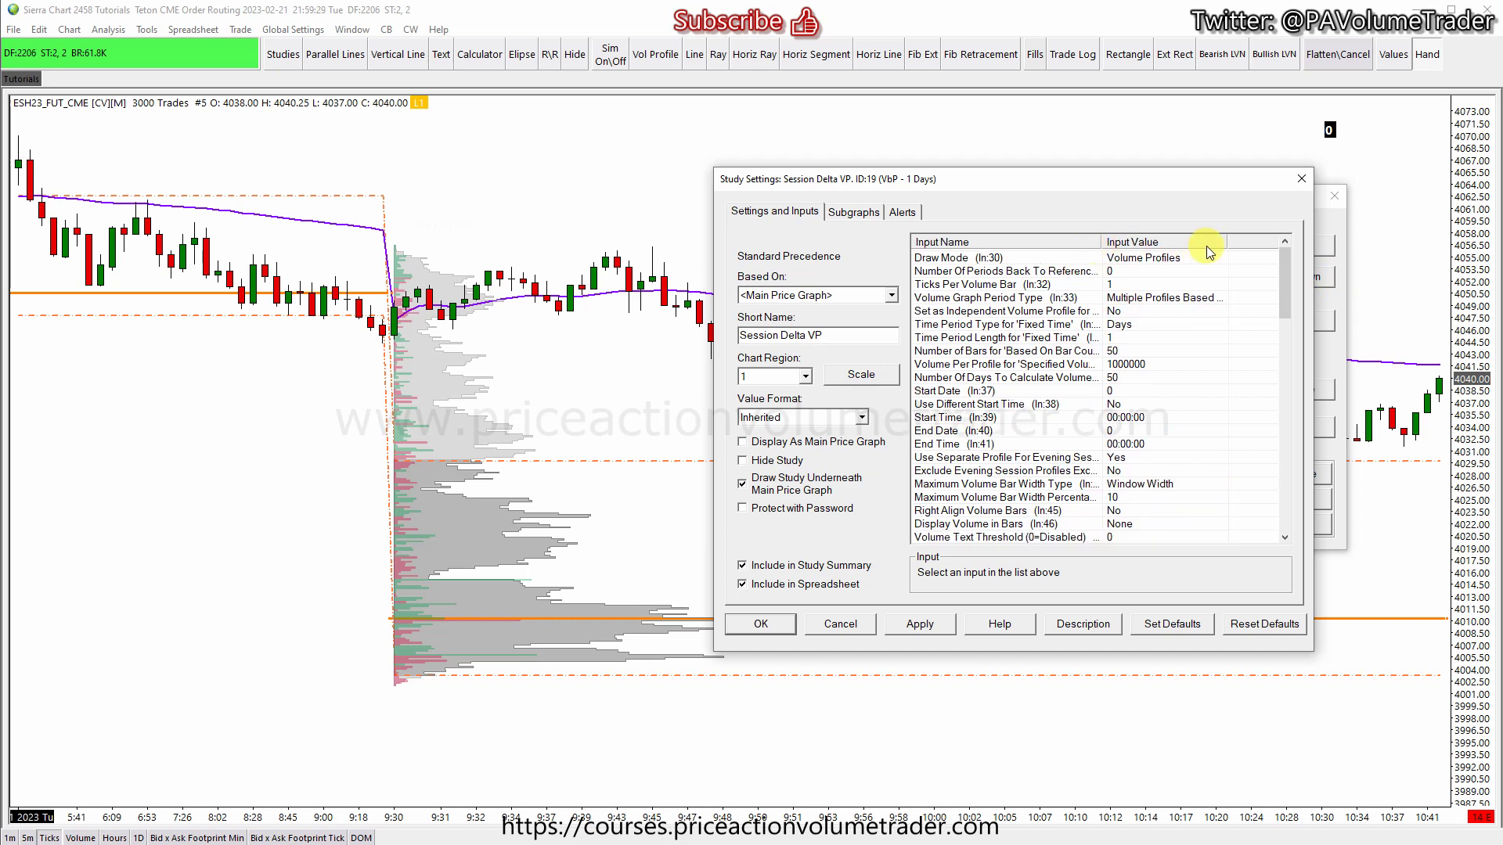
left_click_drag(1241, 248, 1284, 248)
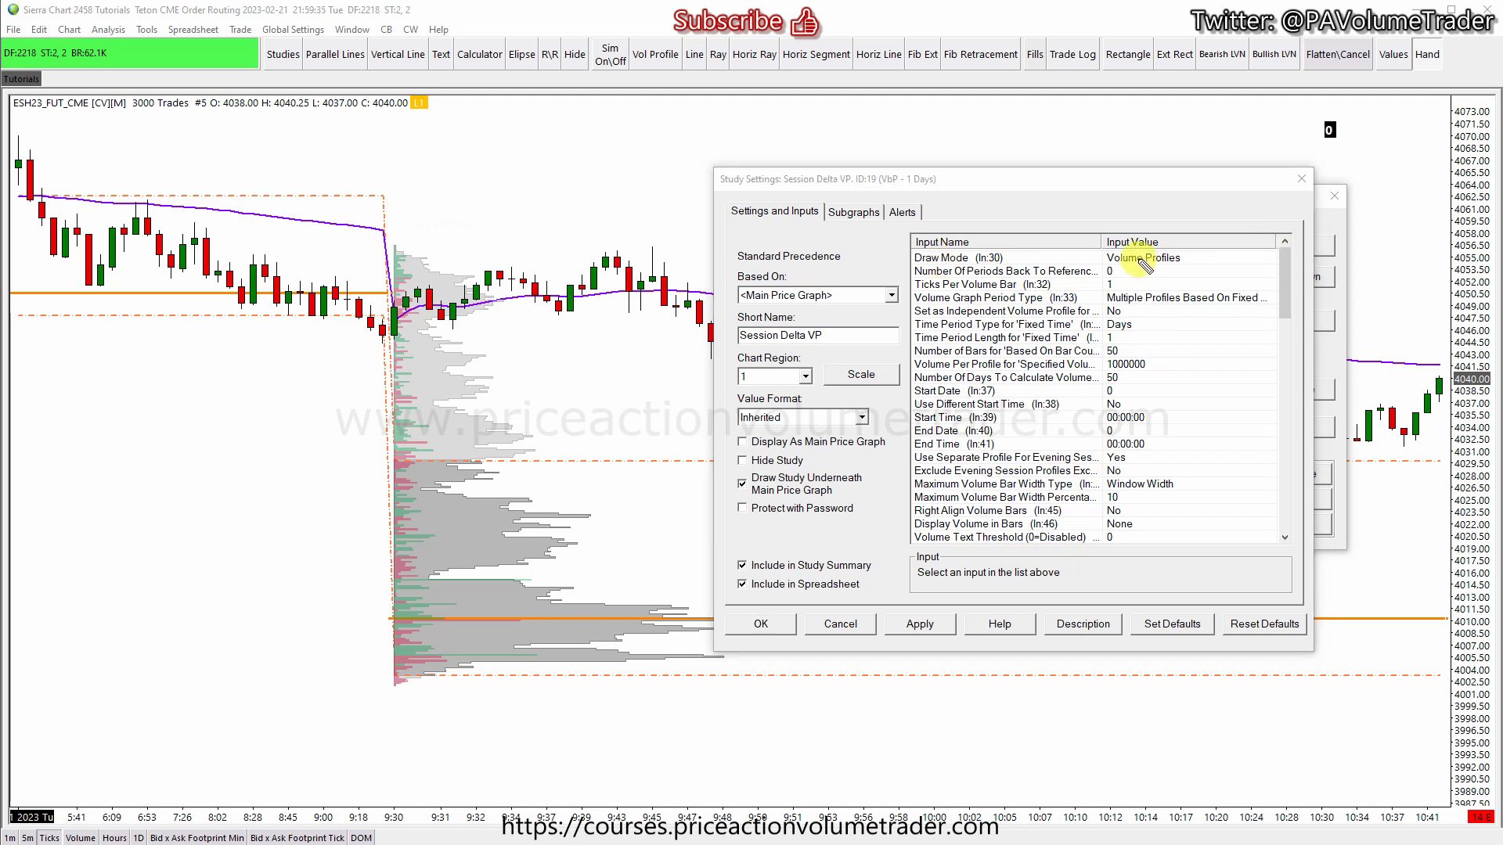
mouse_move(1105, 249)
left_mouse_down()
mouse_move(1210, 256)
mouse_move(1065, 260)
mouse_move(1197, 250)
left_mouse_up()
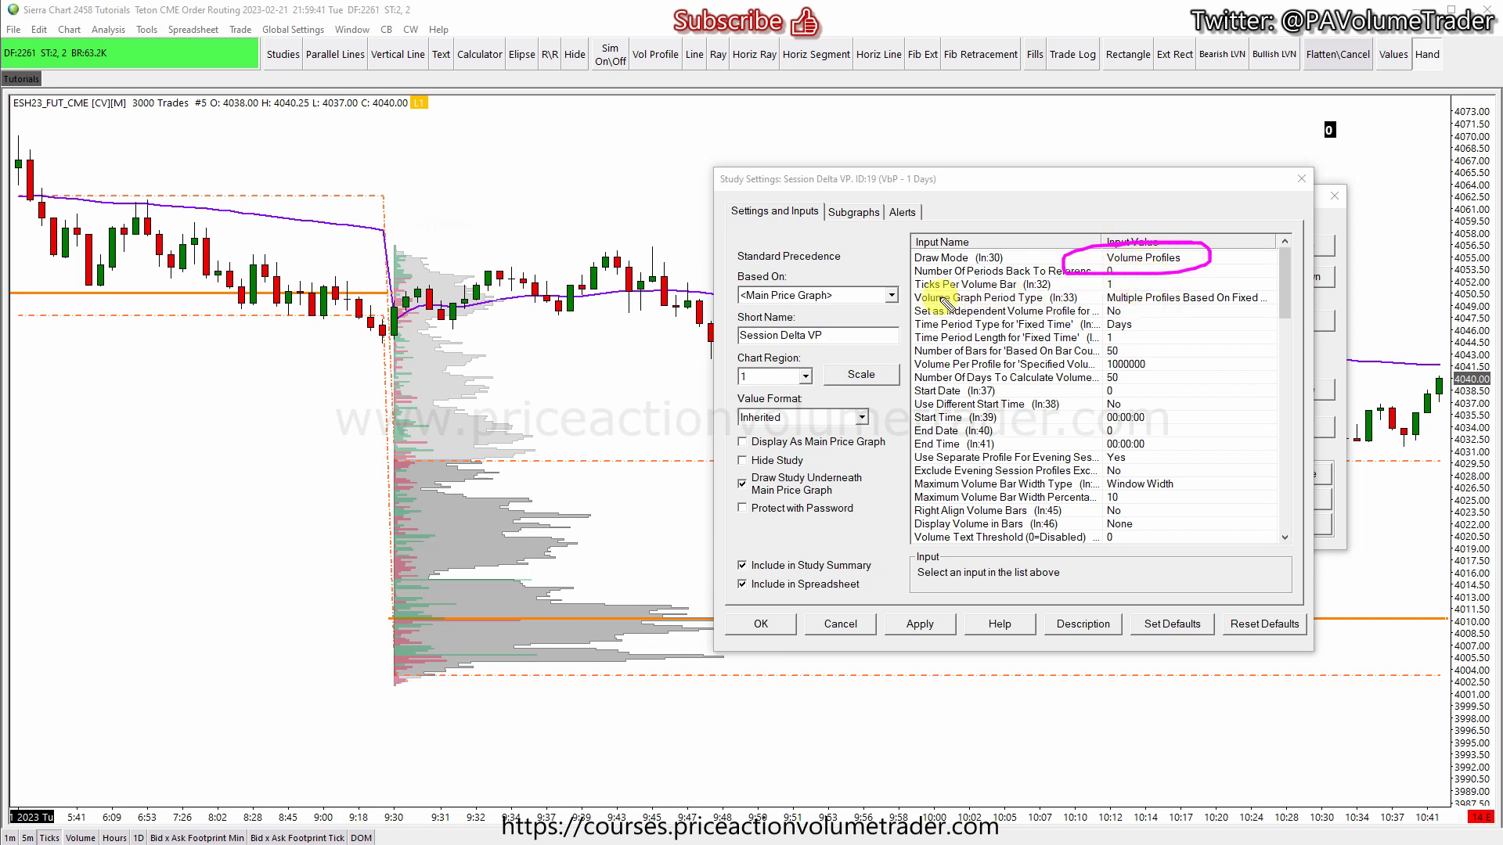
mouse_move(1127, 297)
left_mouse_down()
mouse_move(1226, 286)
mouse_move(1190, 317)
mouse_move(1243, 296)
left_mouse_up()
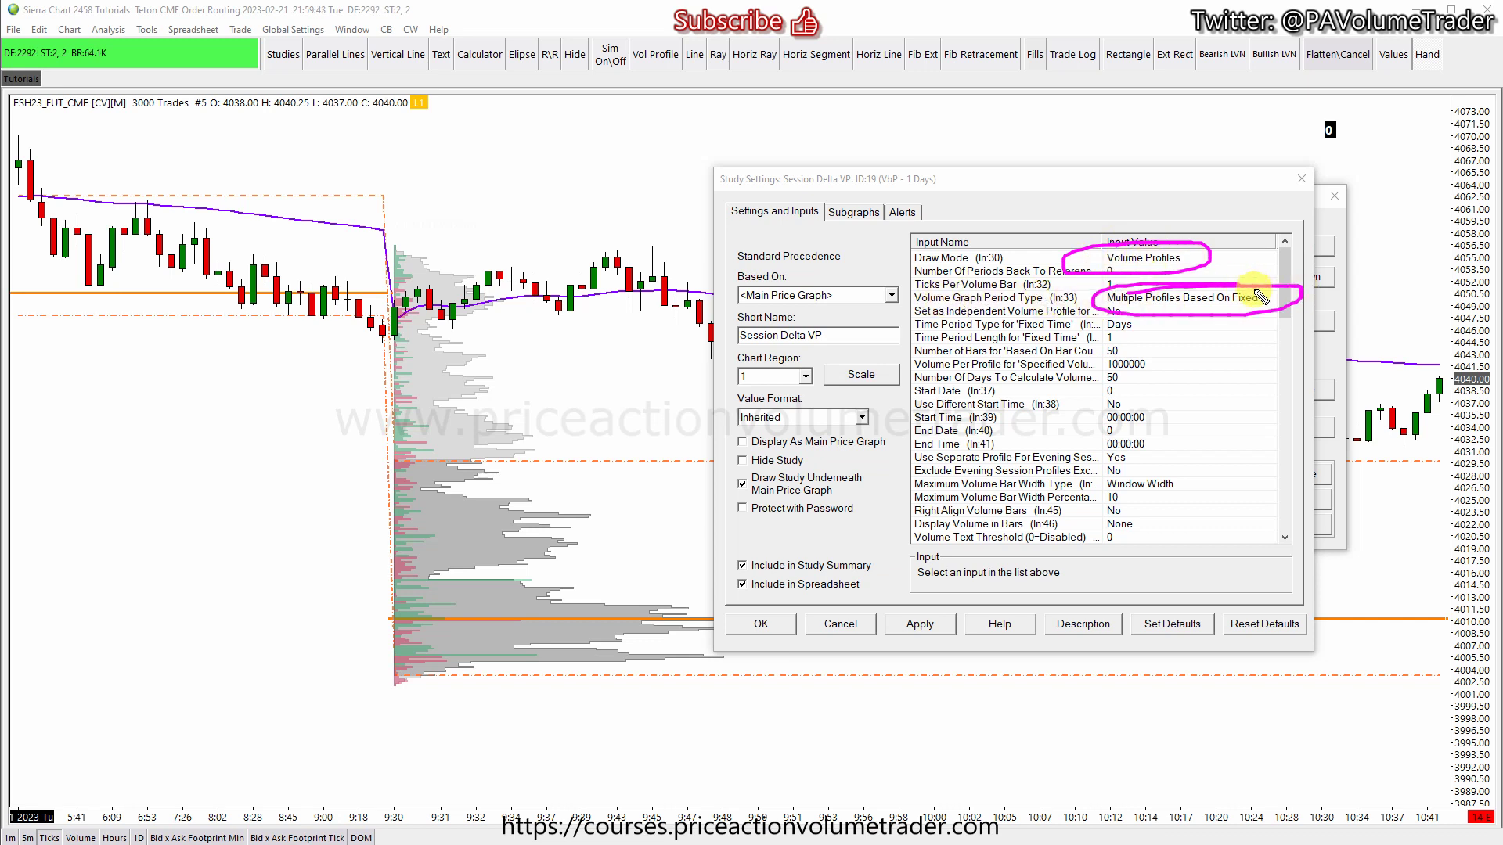
mouse_move(1100, 317)
left_mouse_down()
mouse_move(1174, 325)
mouse_move(1107, 330)
left_mouse_up()
mouse_move(1131, 452)
left_mouse_down()
mouse_move(1150, 450)
mouse_move(1084, 469)
mouse_move(1131, 443)
left_mouse_up()
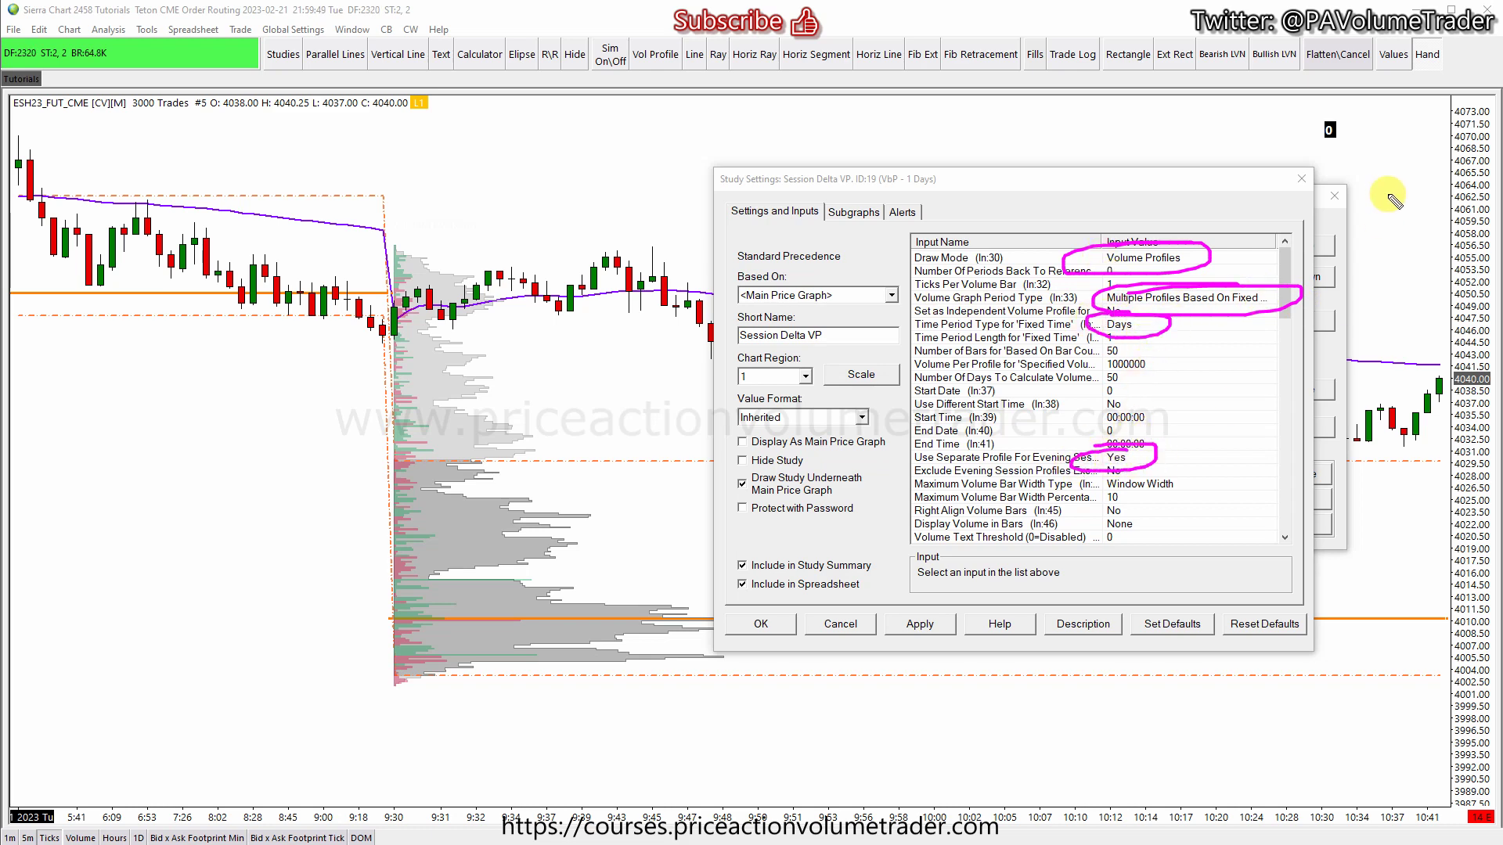
key("Escape")
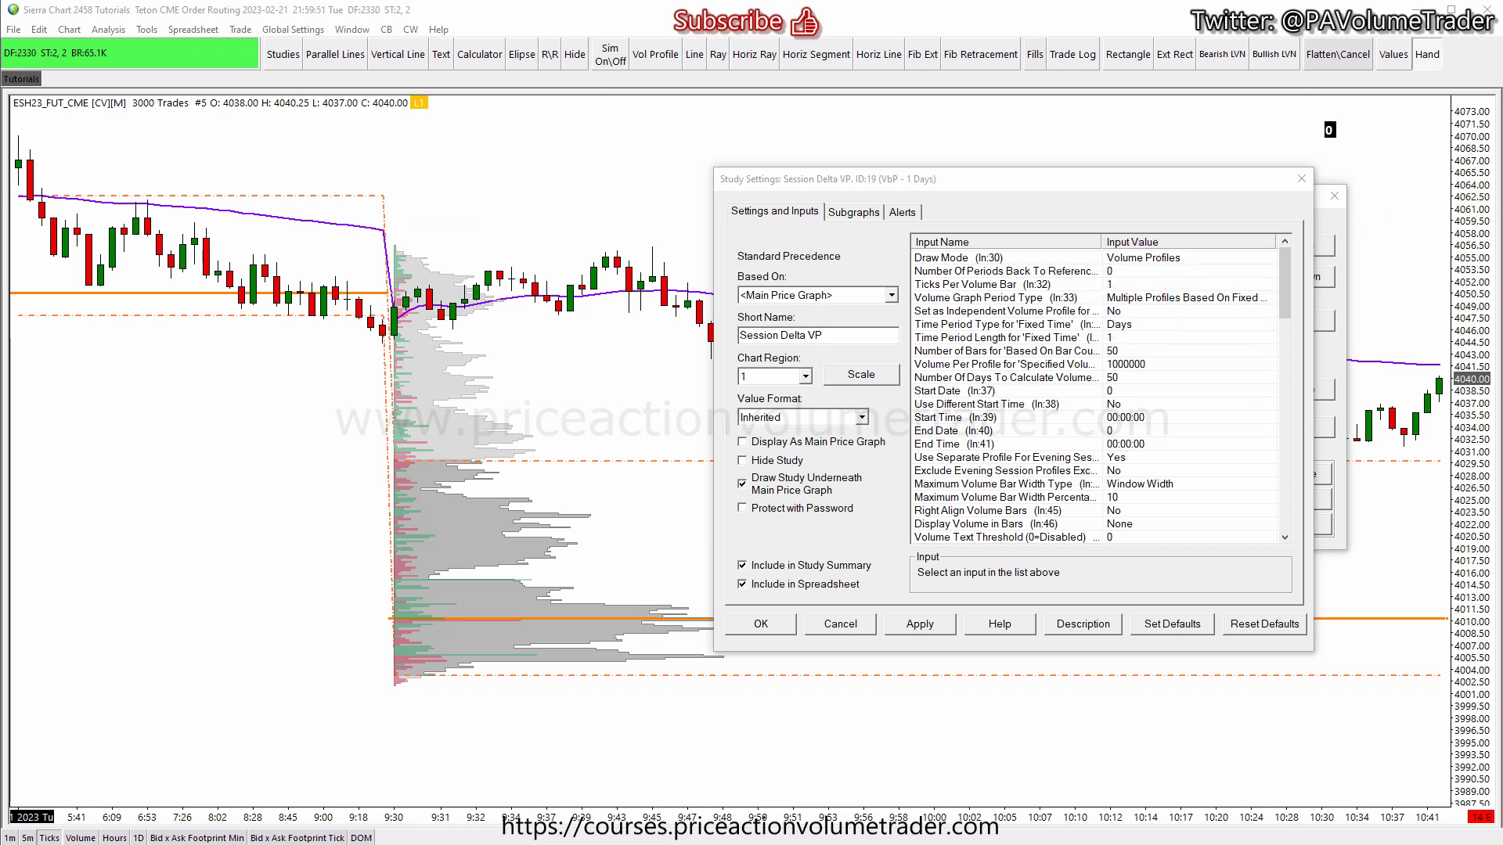
left_click_drag(1280, 303, 1286, 365)
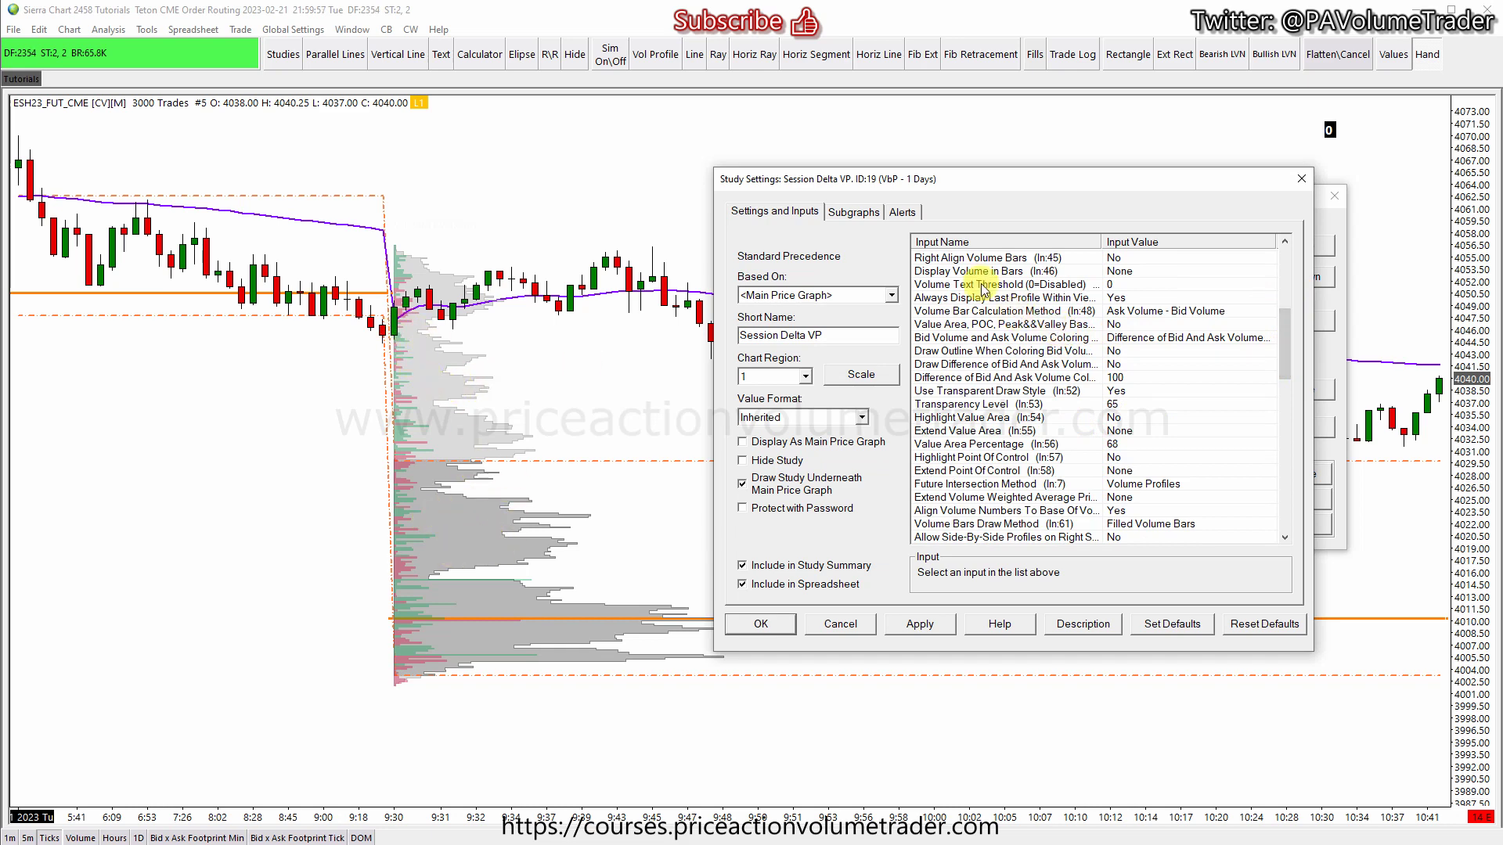
- Keep the Volume Bar Calculation Method at Ask Volume - Bid Volume
left_click(1150, 314)
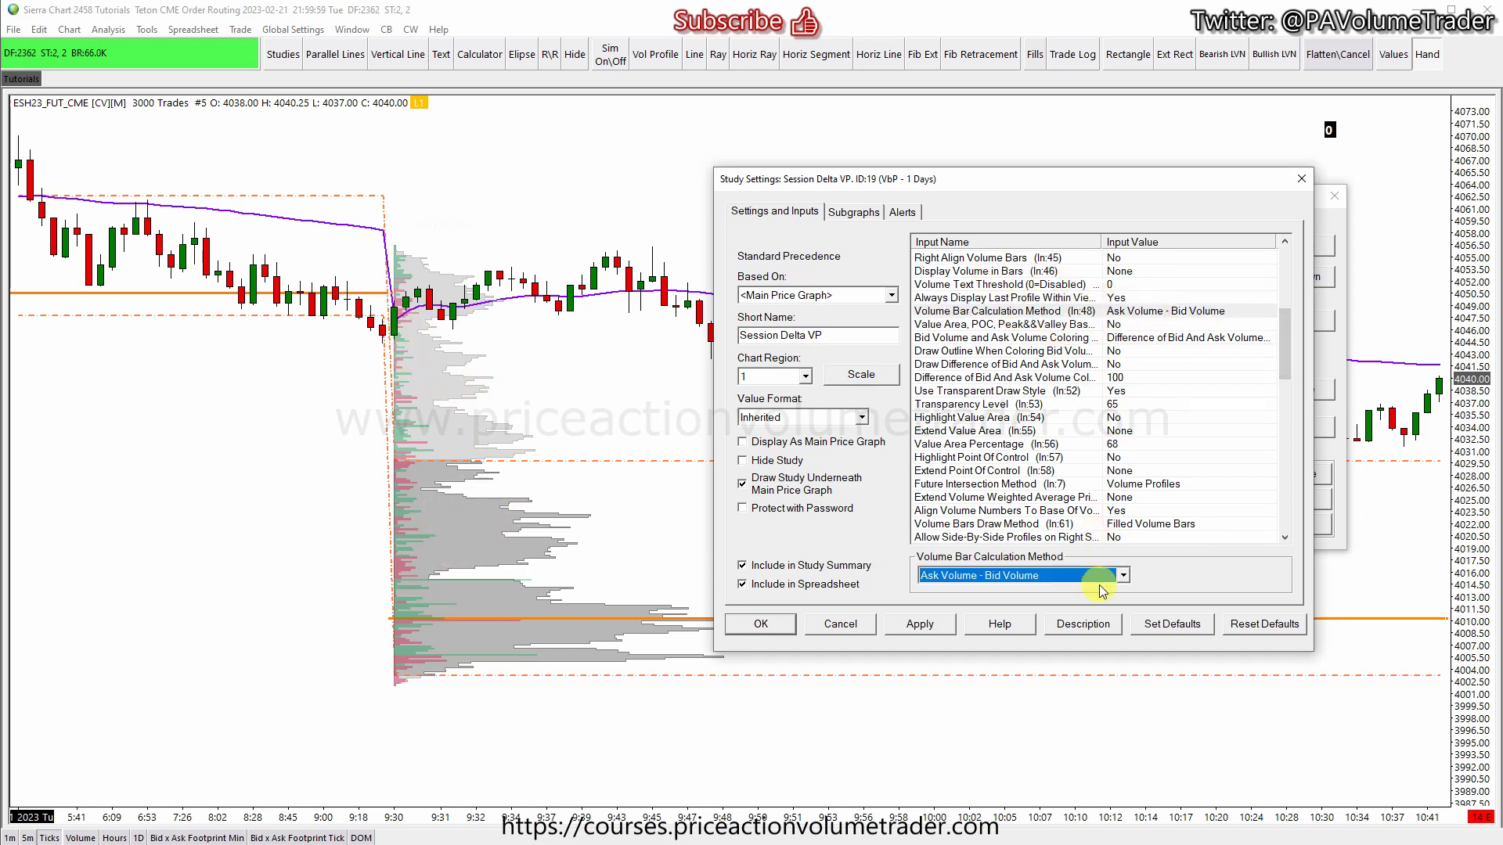
left_click(1088, 576)
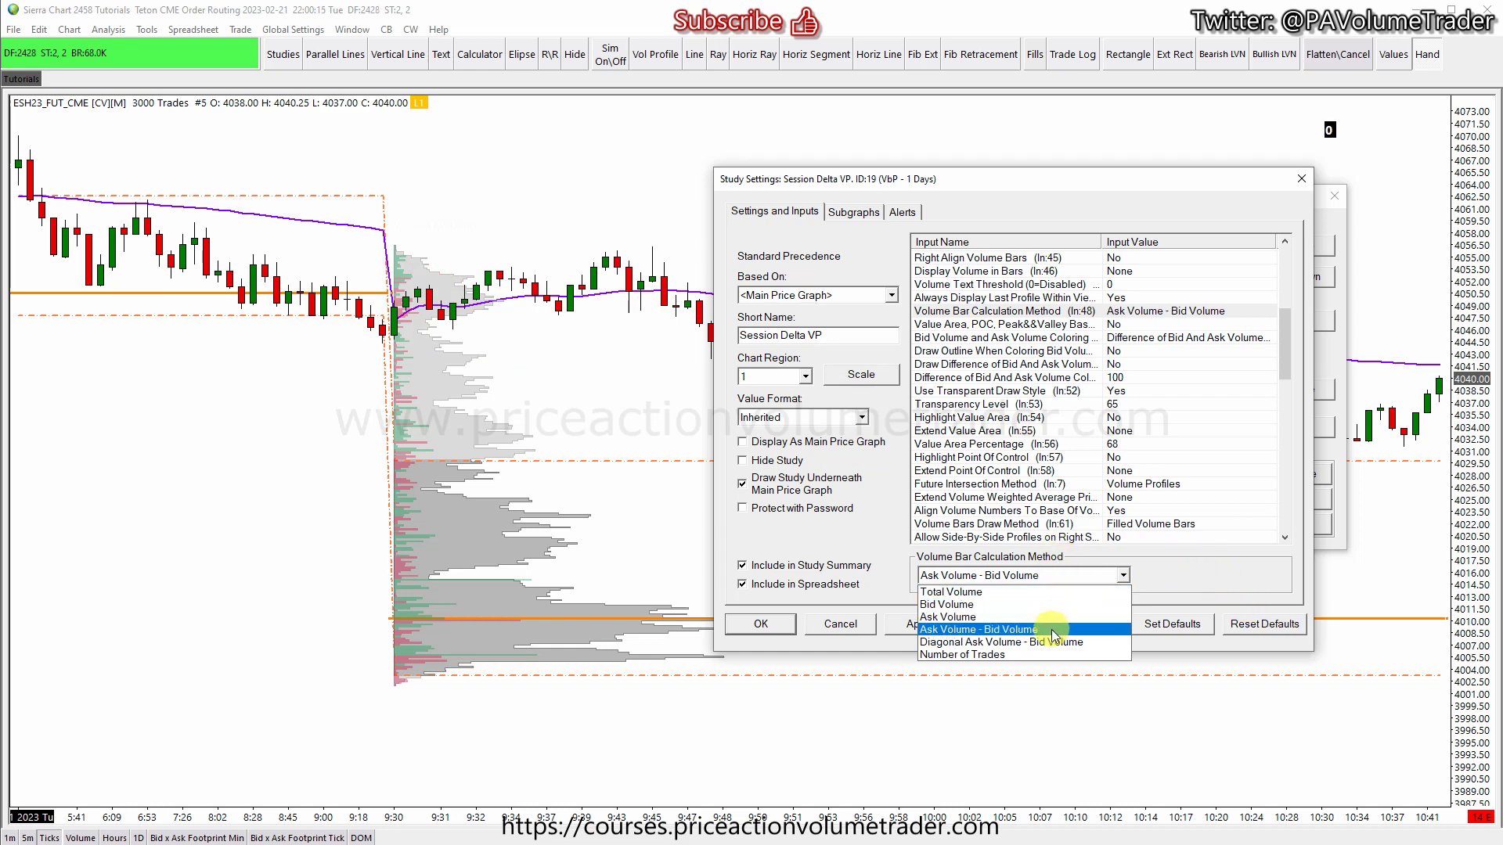
left_click(1021, 632)
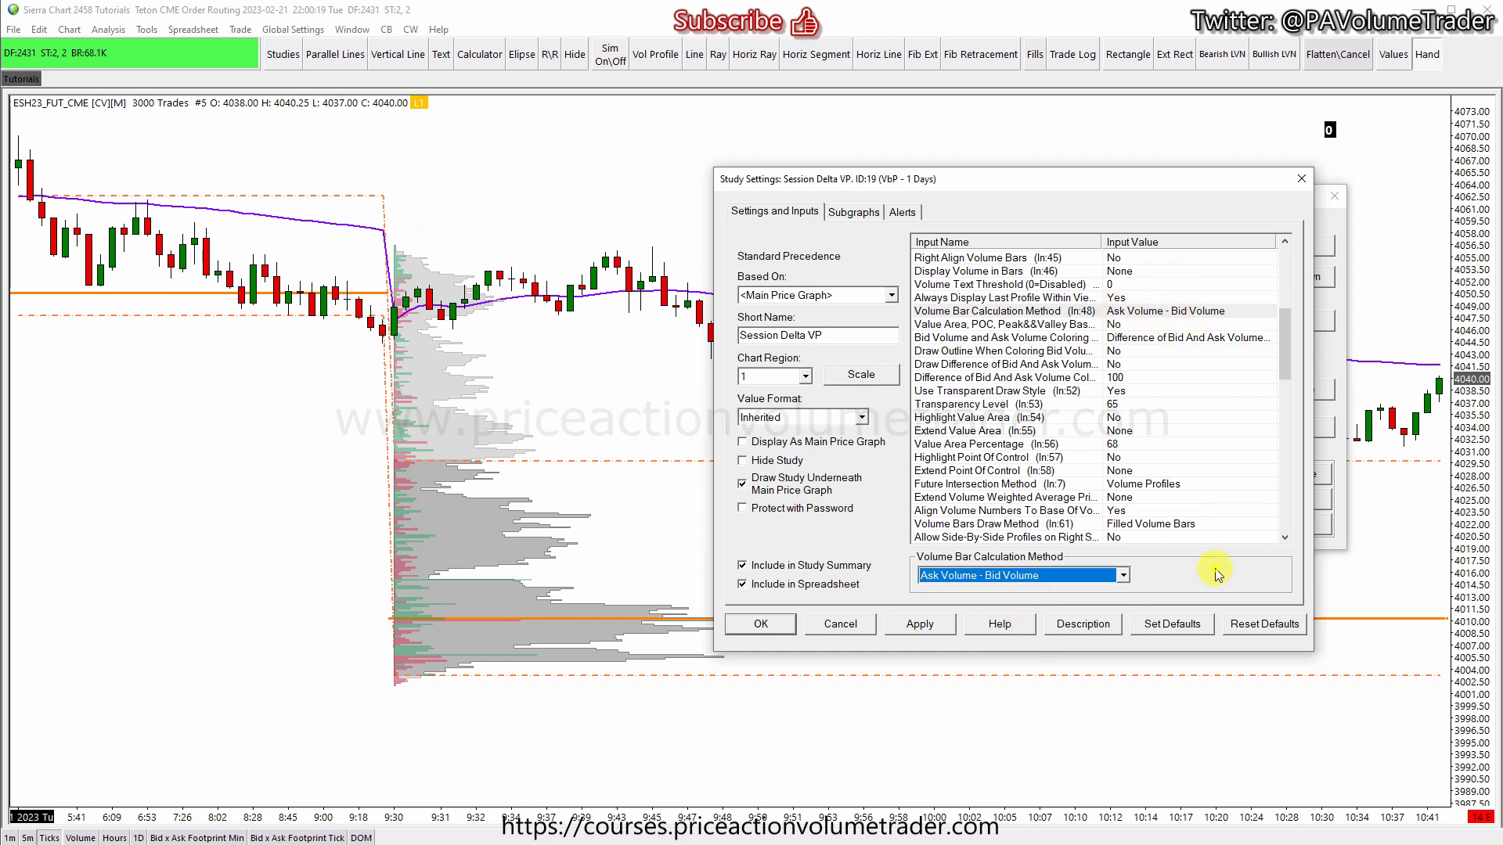
left_click(1199, 350)
left_click(1189, 313)
- Keep Difference of Bid And Ask Volume Coloring, then show the Subgraphs tab
left_click_drag(896, 323, 1312, 345)
left_click_drag(912, 296, 1261, 320)
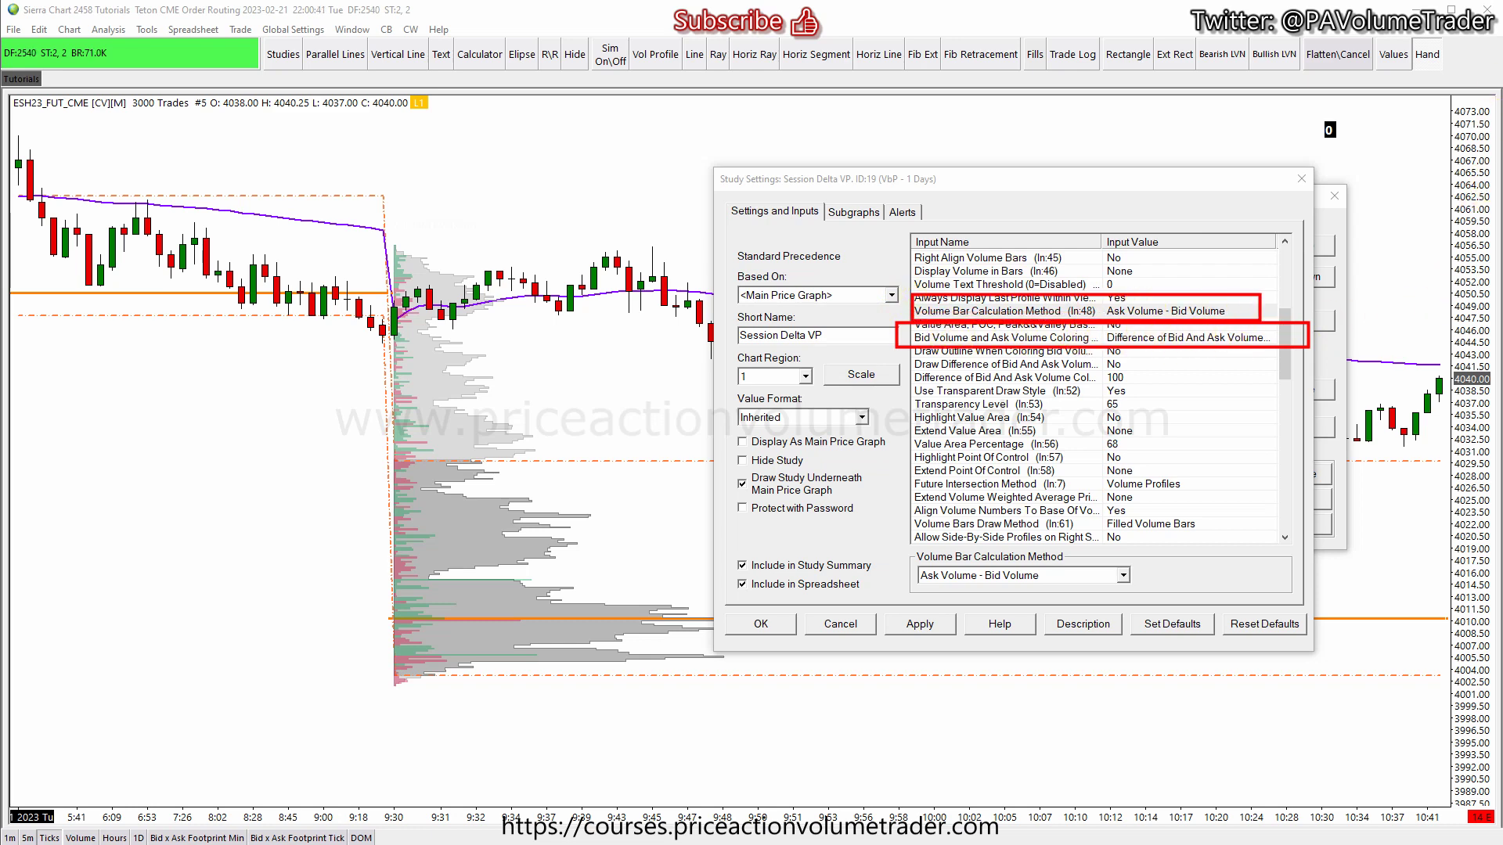
left_click(1257, 342)
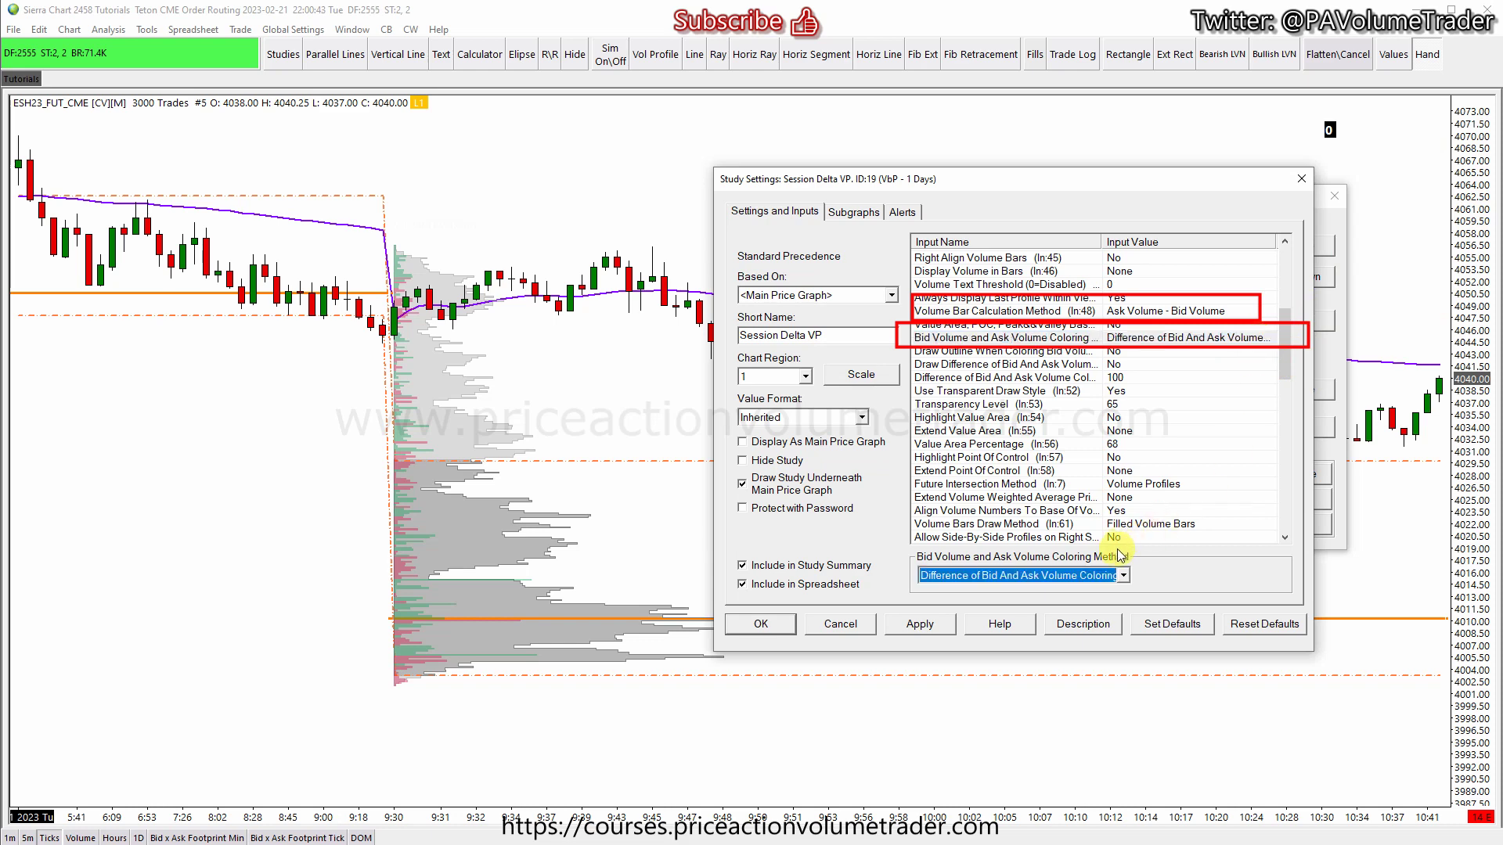
left_click(1124, 576)
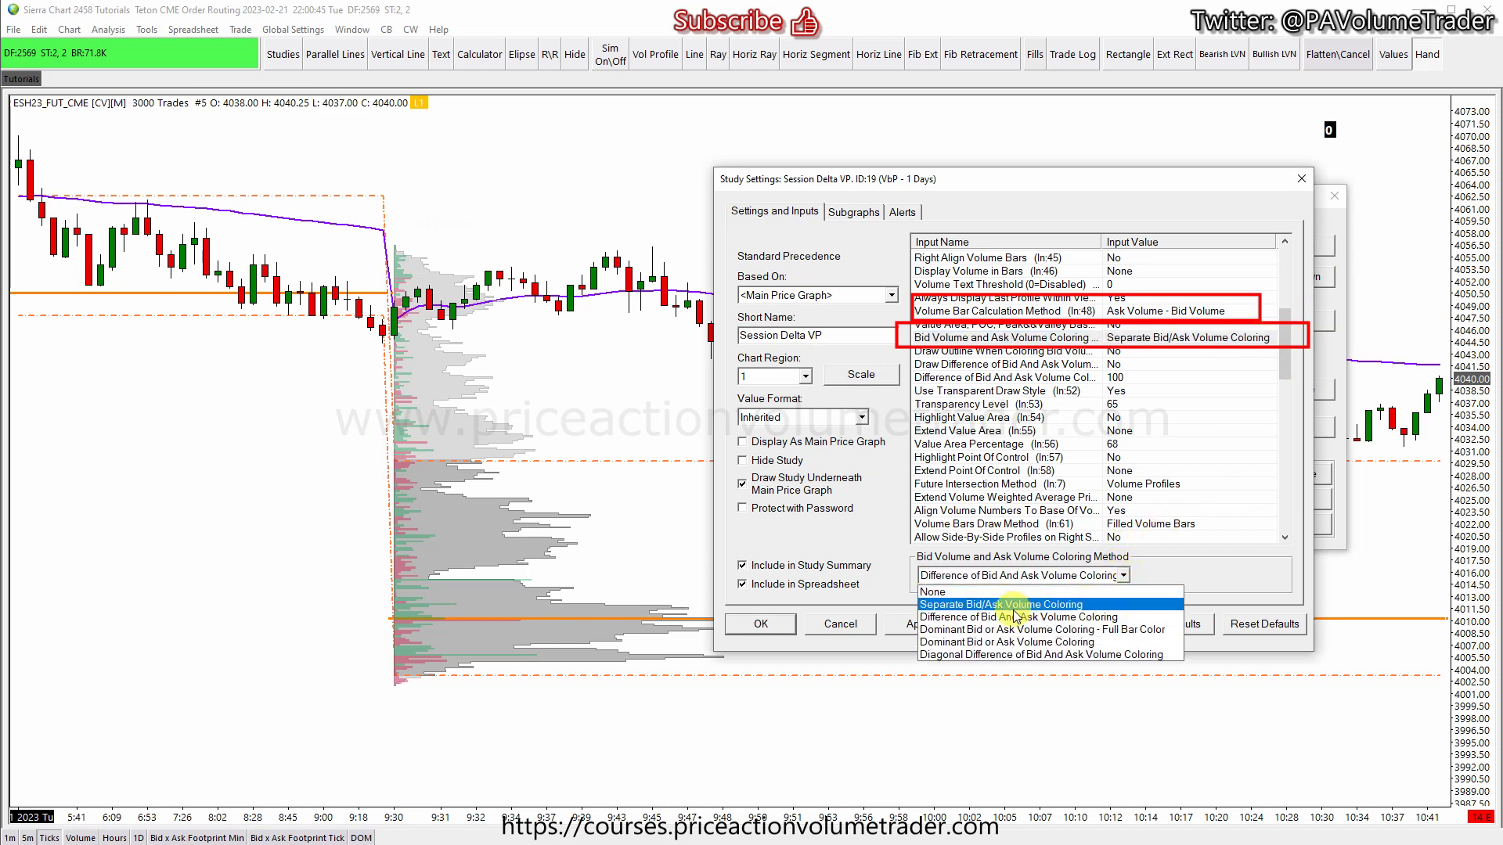
left_click(1125, 618)
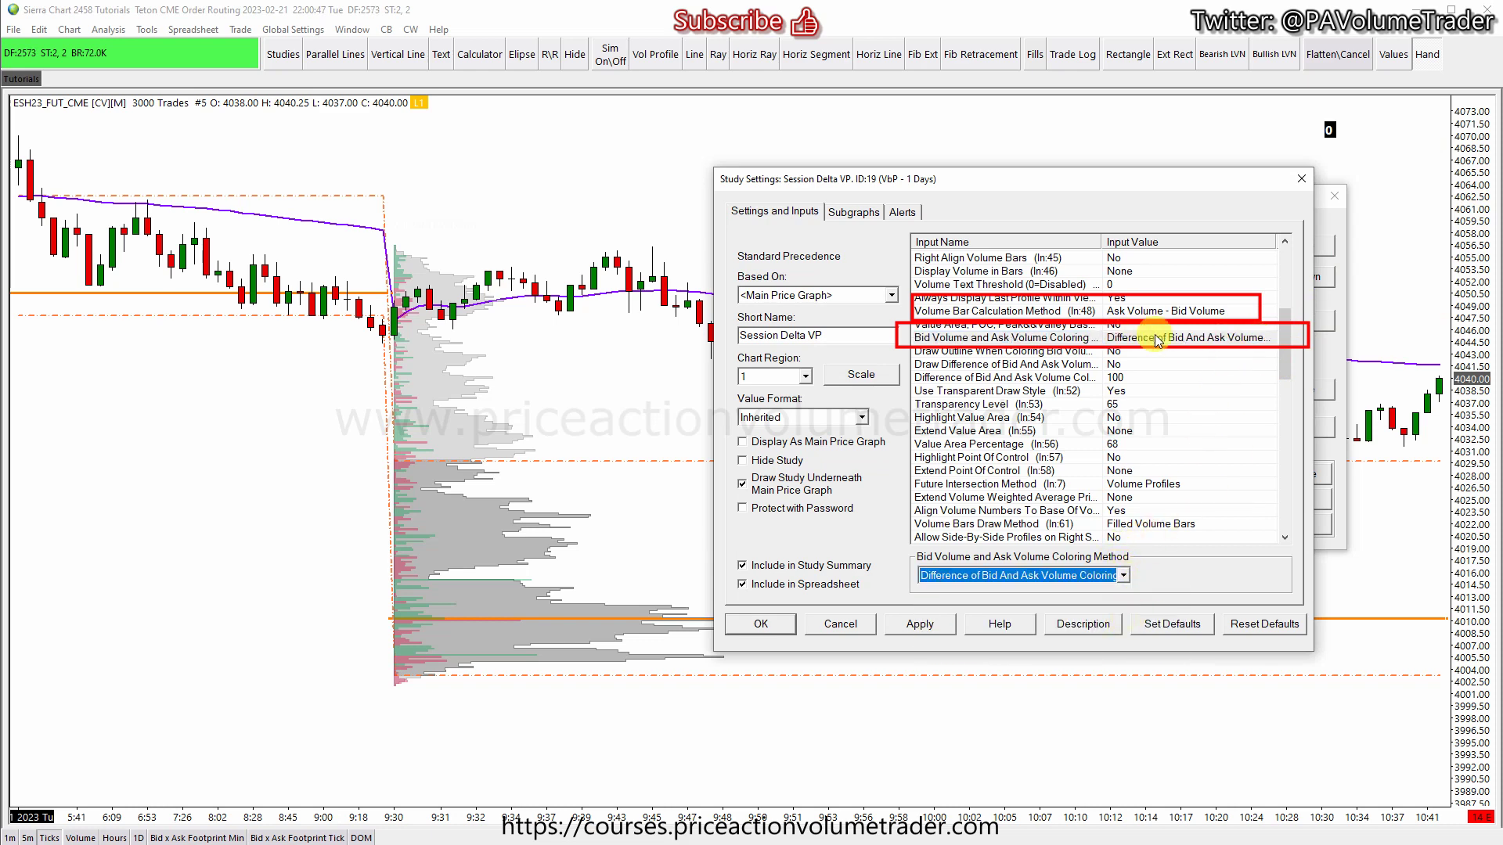
left_click(864, 211)
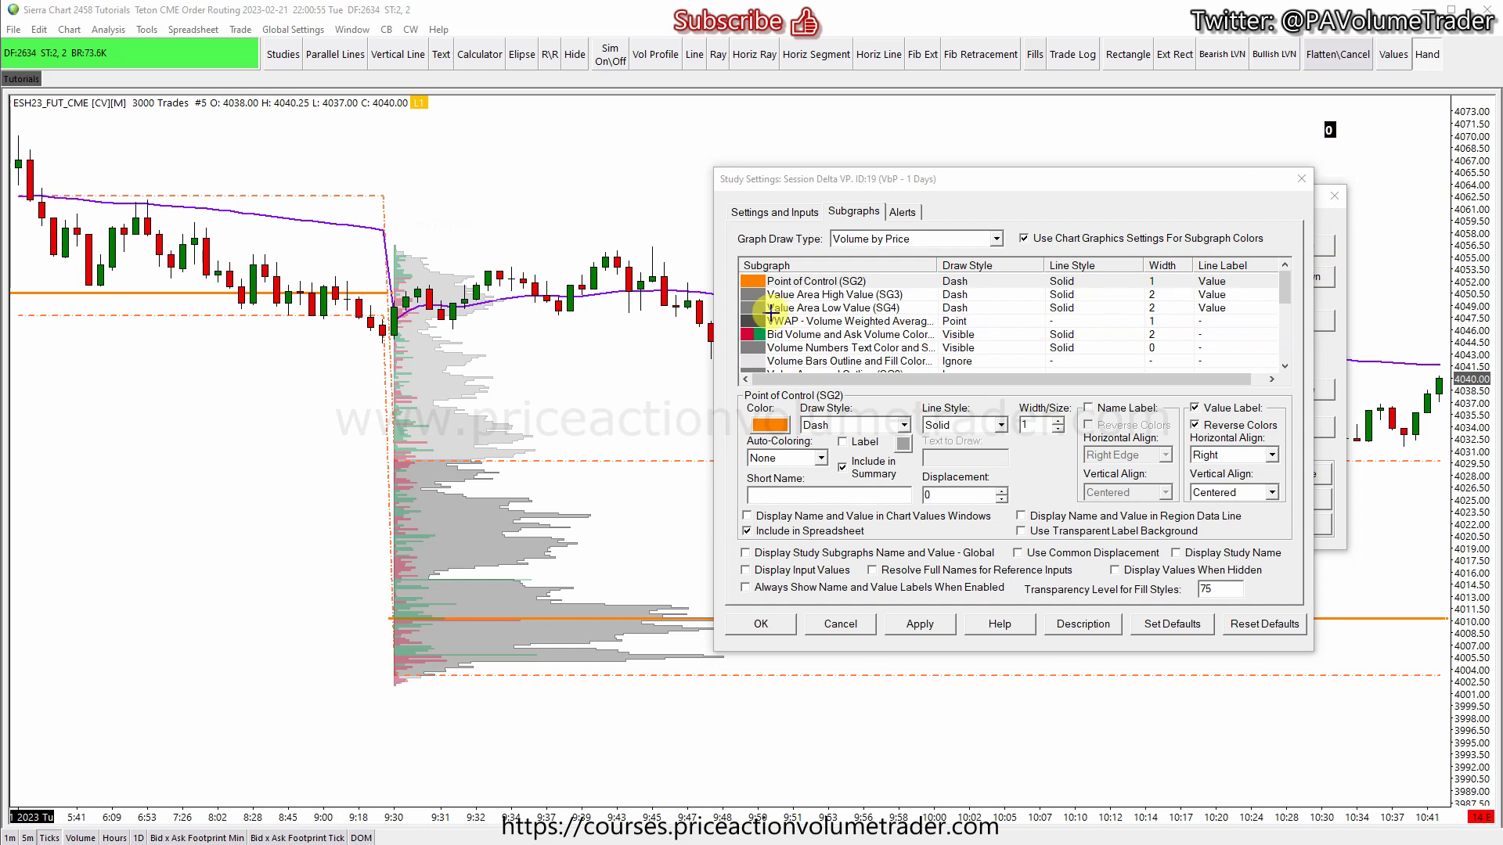
- Inspect the Bid Volume and Ask Volume Color subgraph row, then return to Settings and Inputs
left_click_drag(732, 319, 1066, 342)
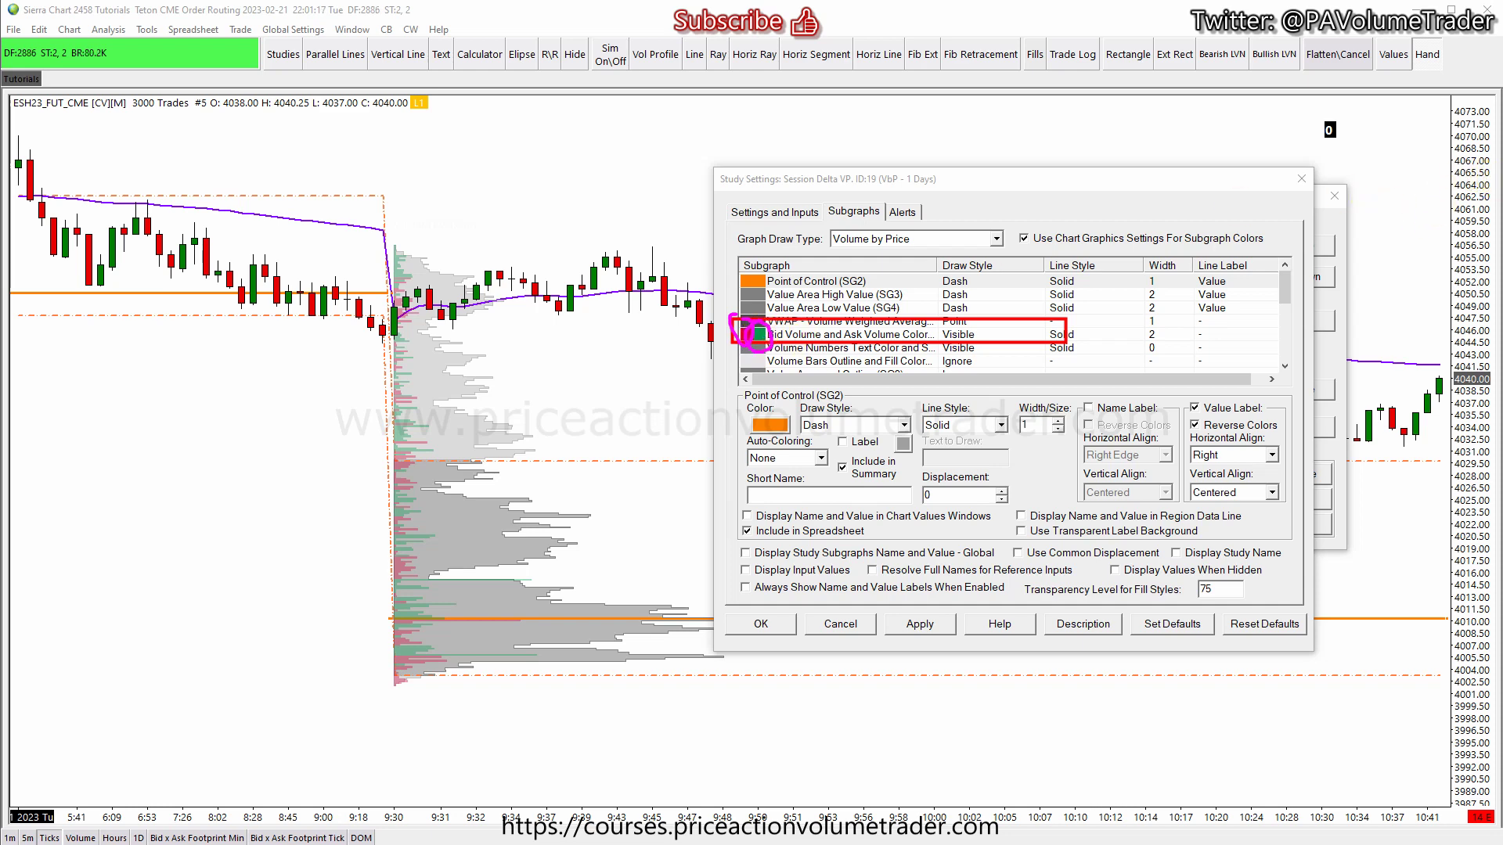
left_click(774, 211)
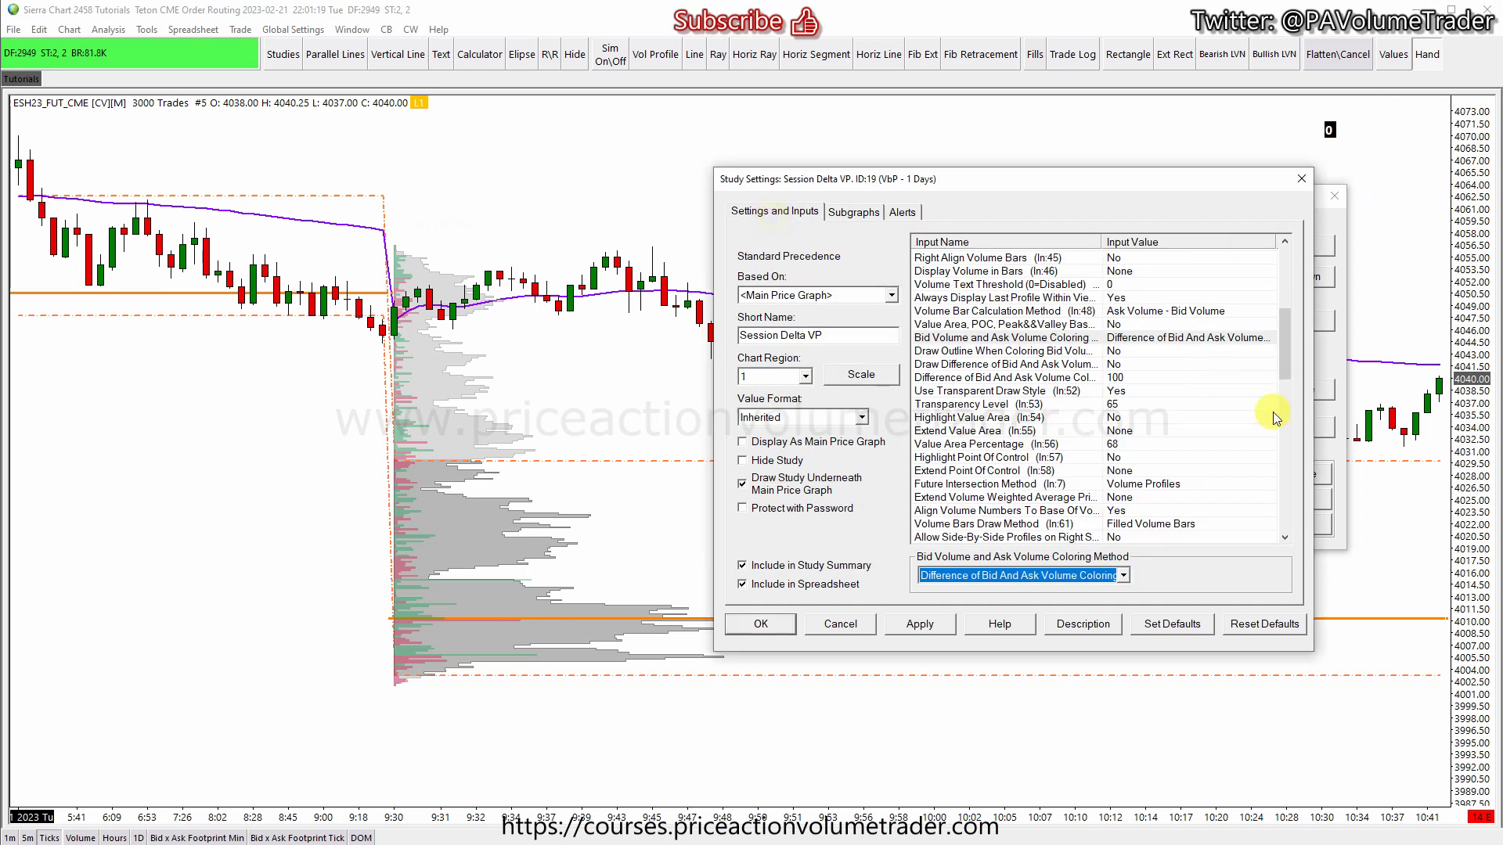
scroll(1229, 477, "down", 2)
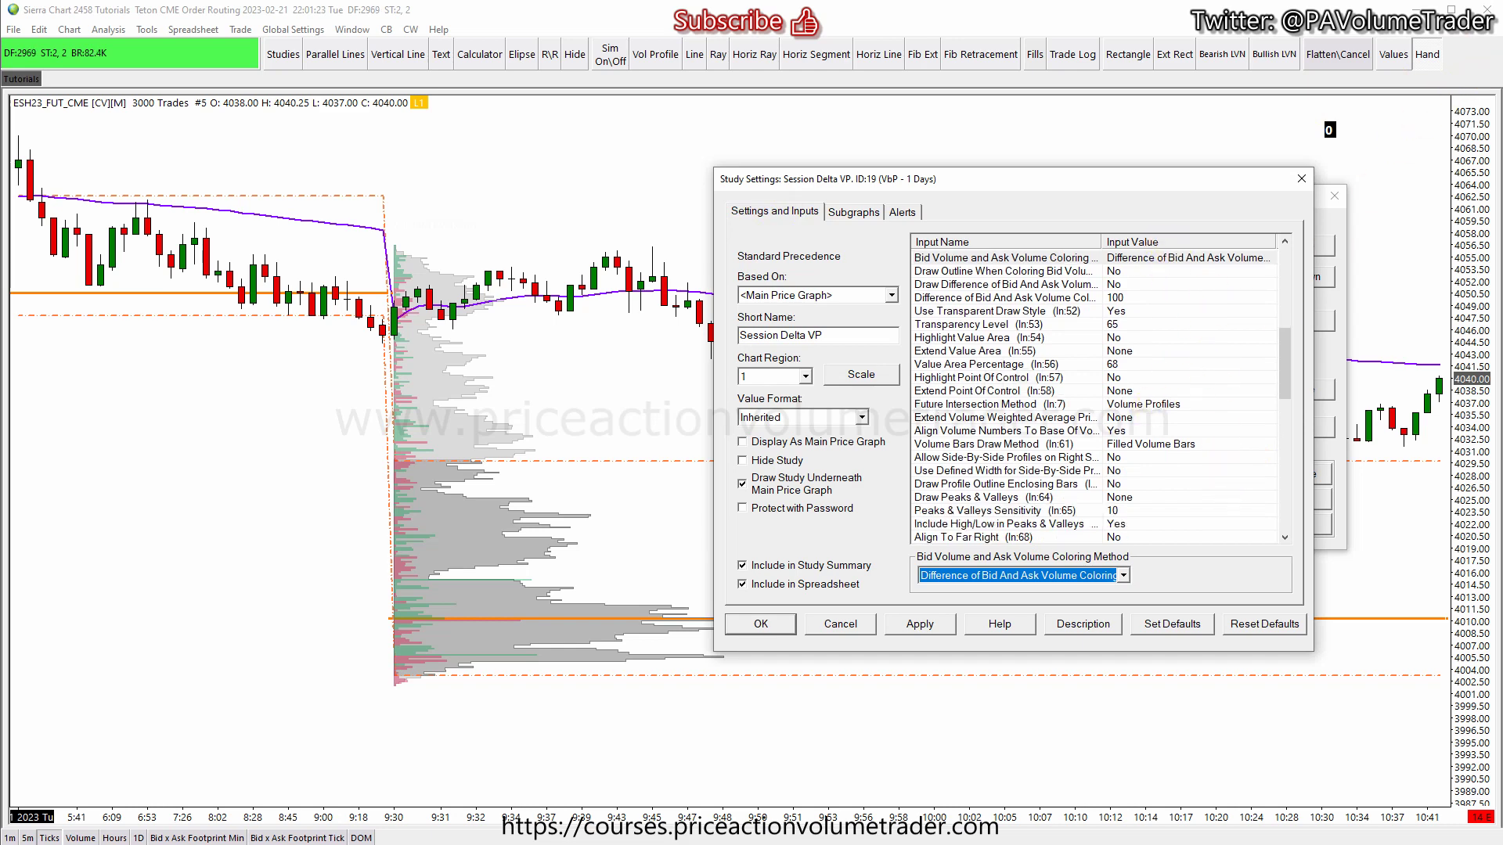
mouse_move(906, 431)
left_mouse_down()
mouse_move(1237, 438)
mouse_move(1229, 454)
mouse_move(900, 457)
mouse_move(936, 433)
mouse_move(1197, 452)
left_mouse_up()
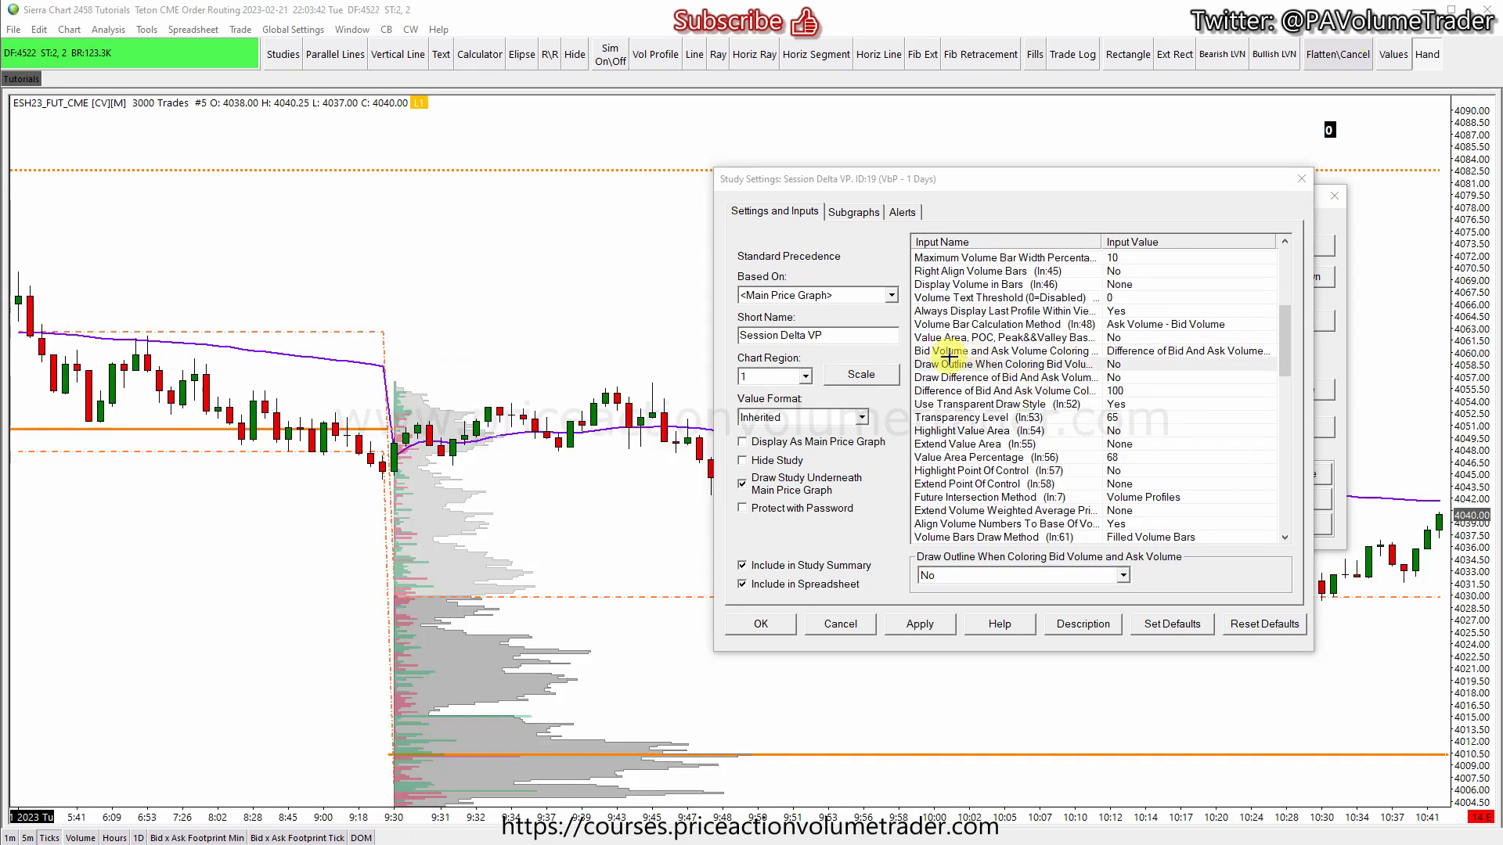
left_click_drag(901, 355, 1281, 373)
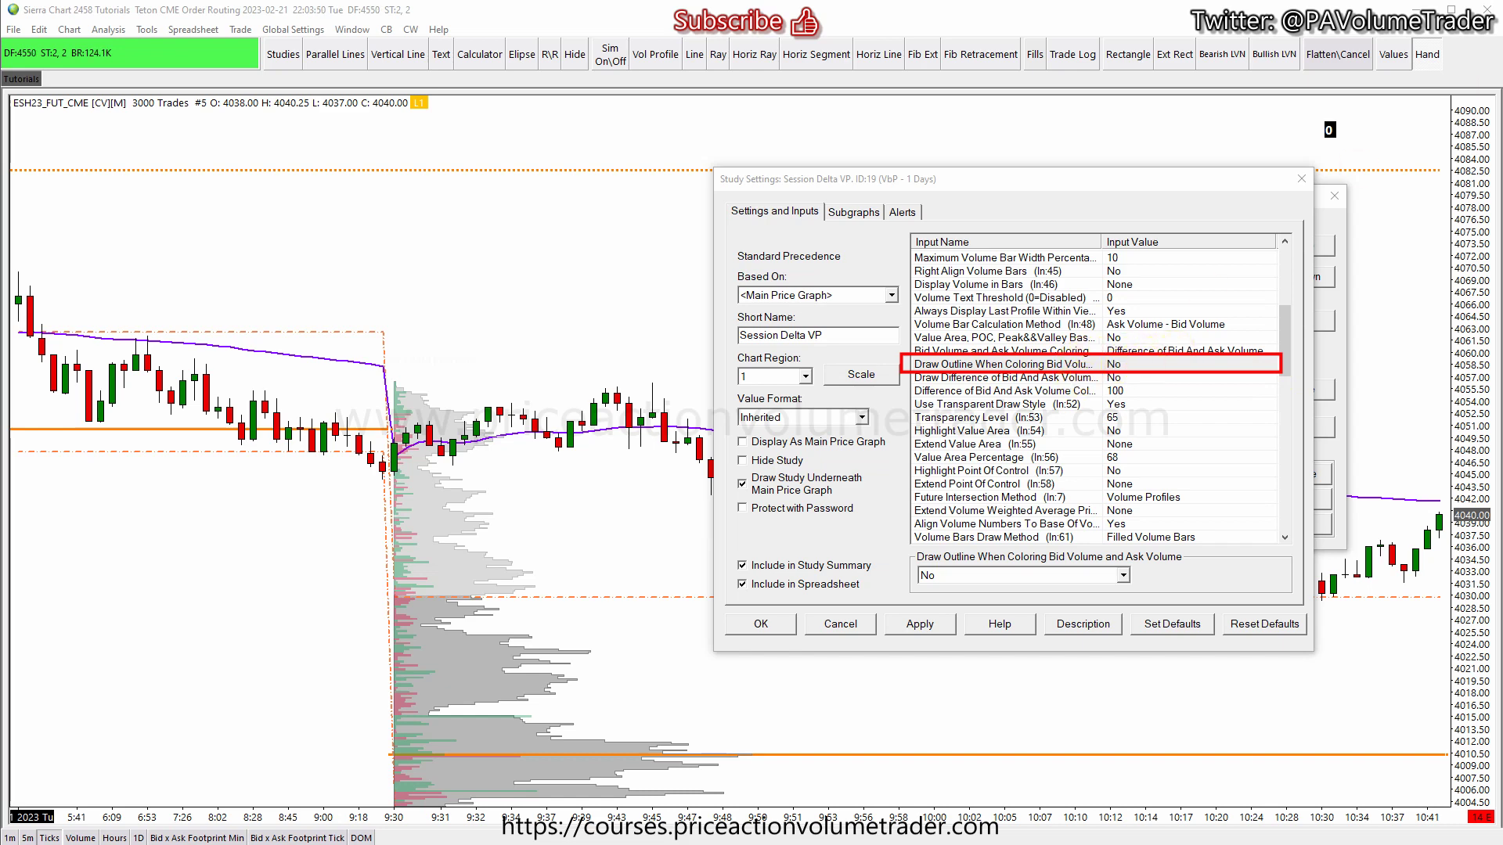
left_click(1033, 364)
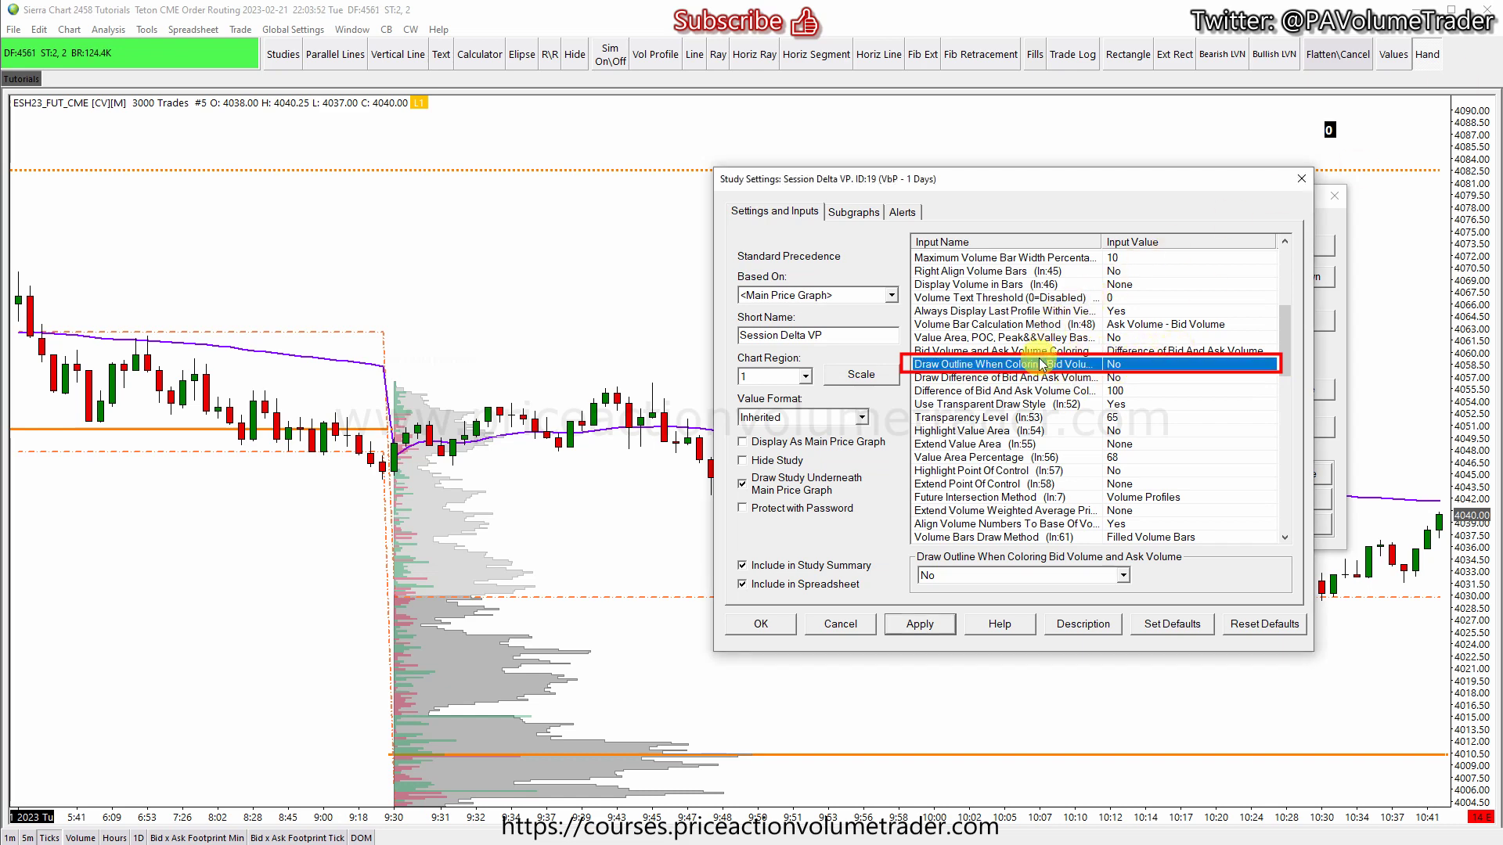
left_click(1124, 574)
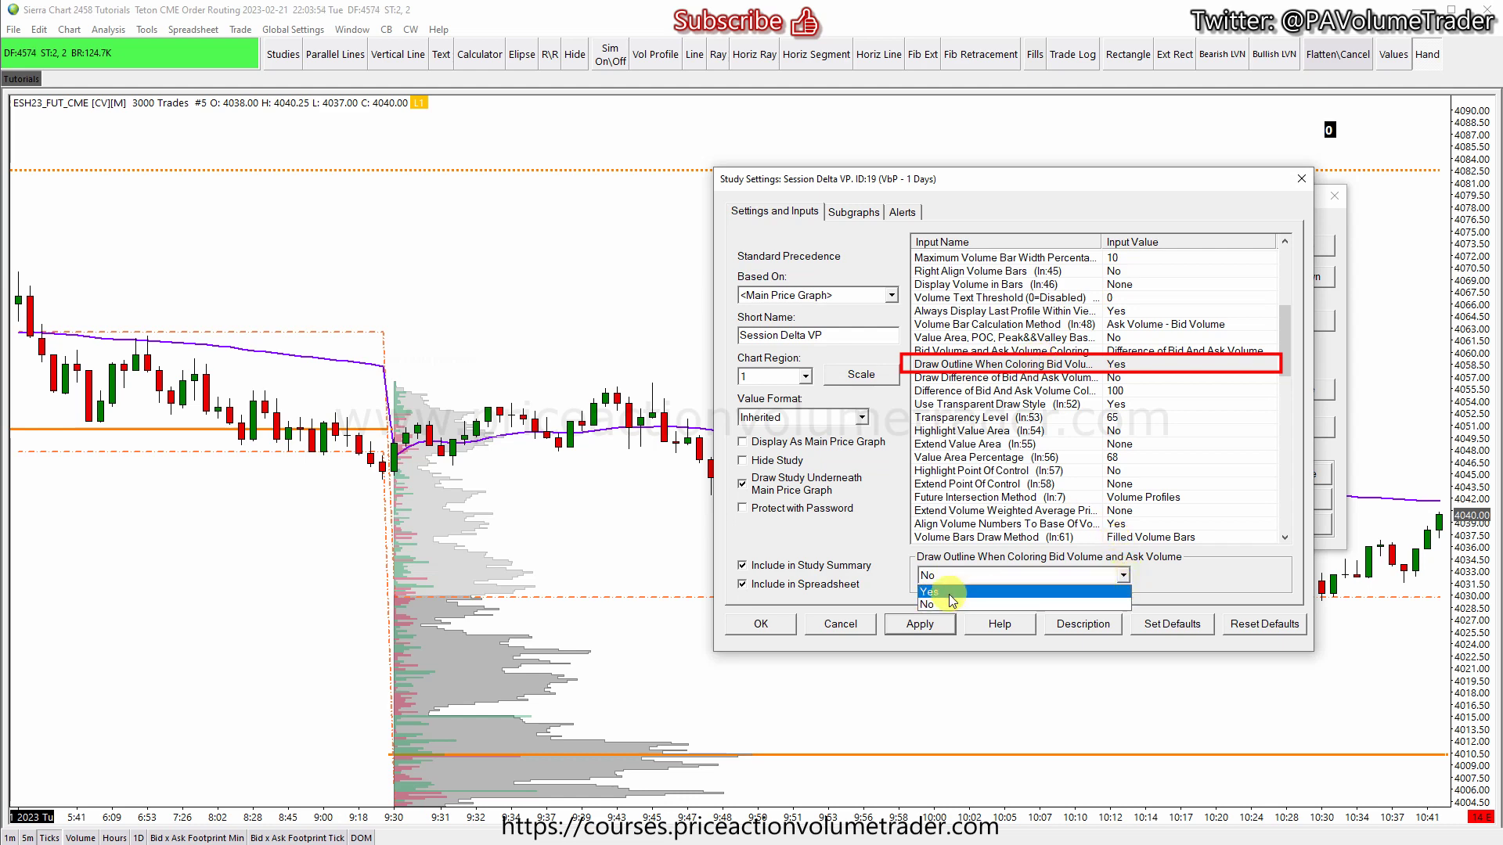
left_click(948, 593)
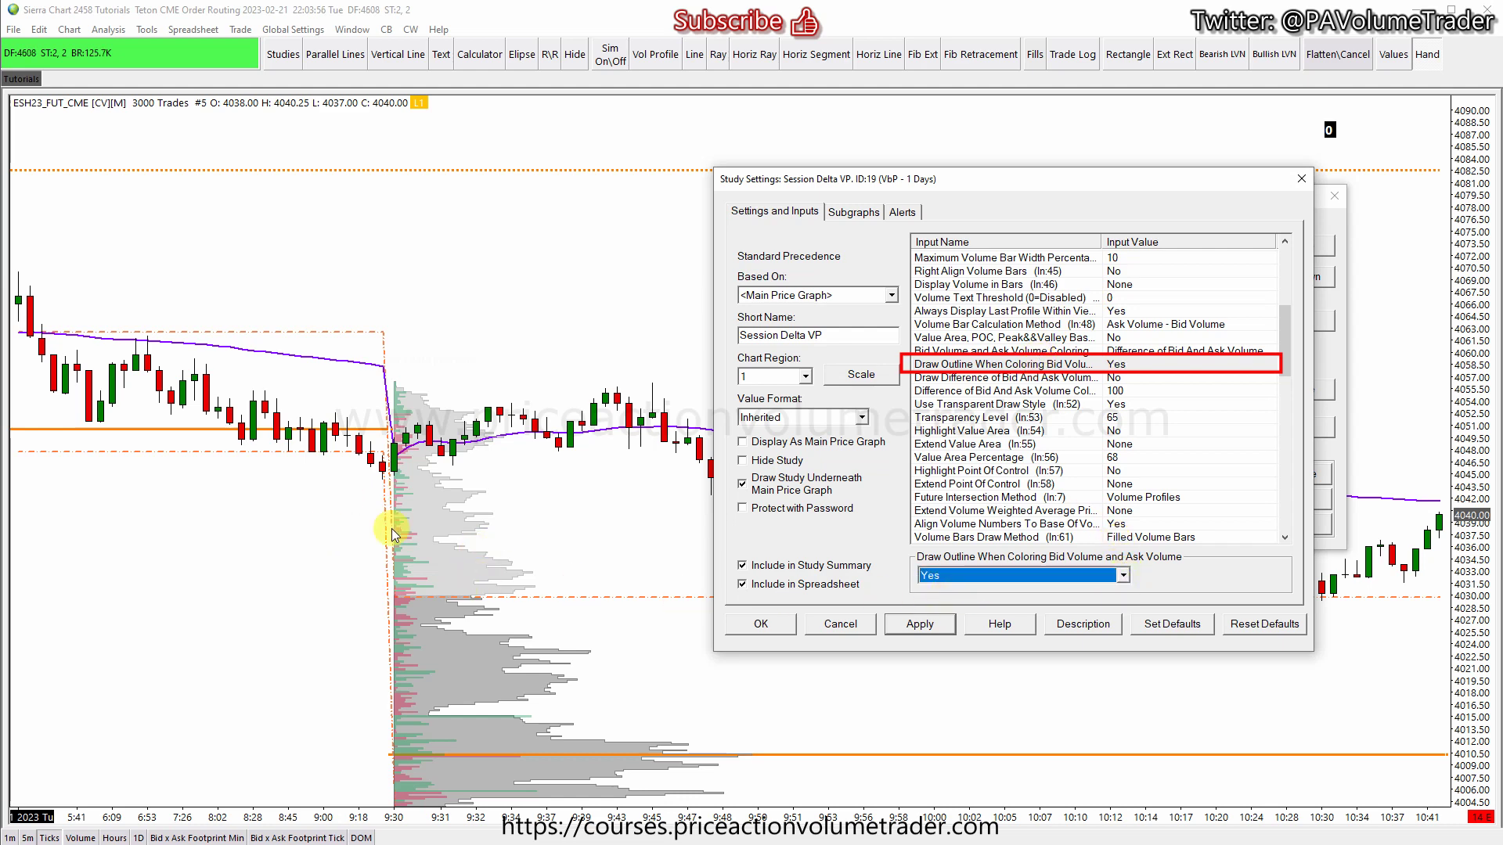
left_click(927, 623)
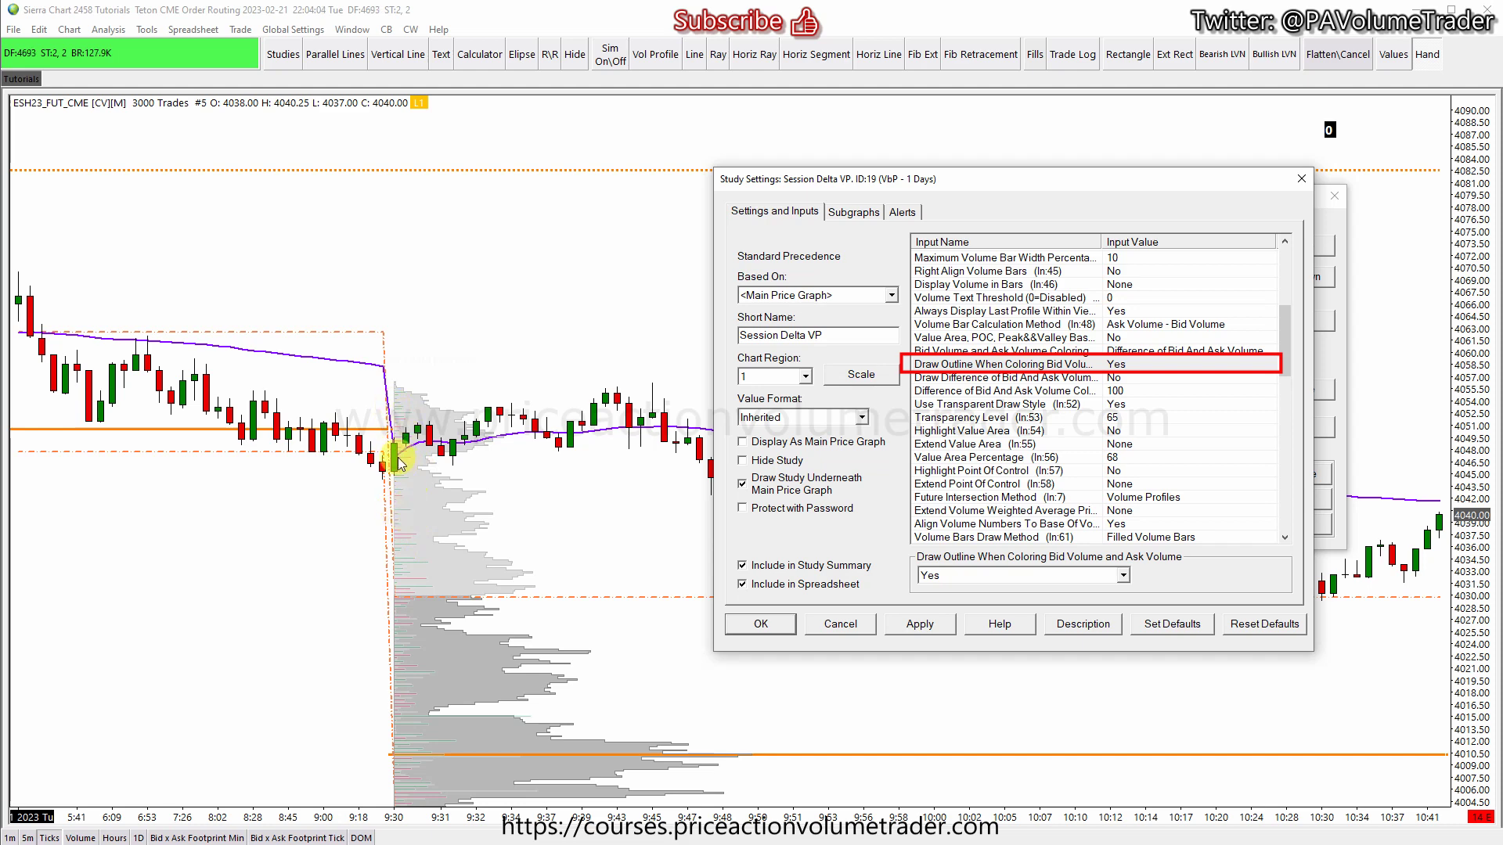
left_click(1122, 575)
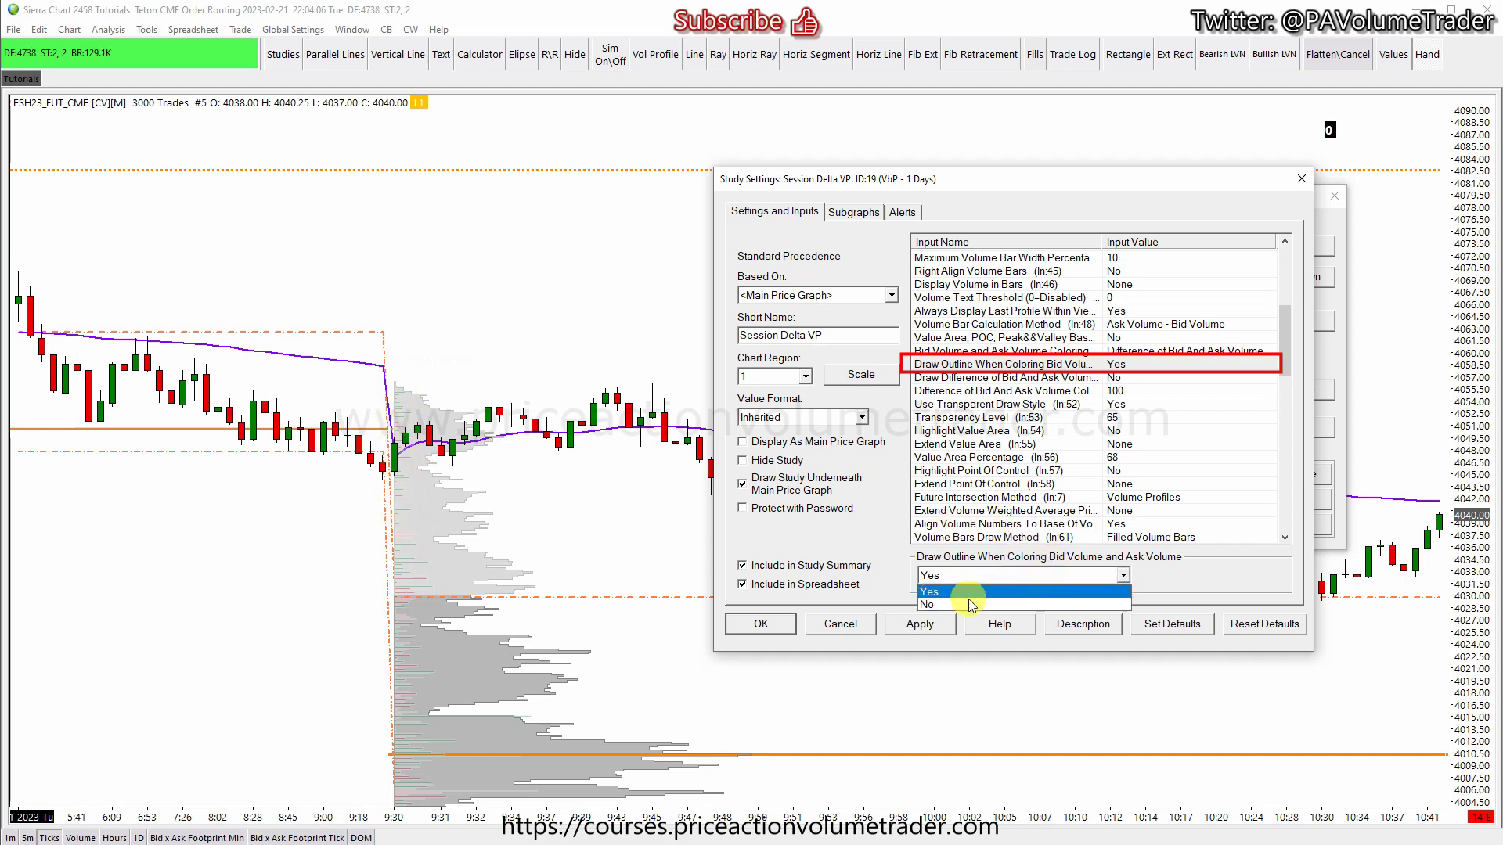
left_click(956, 605)
left_click(924, 624)
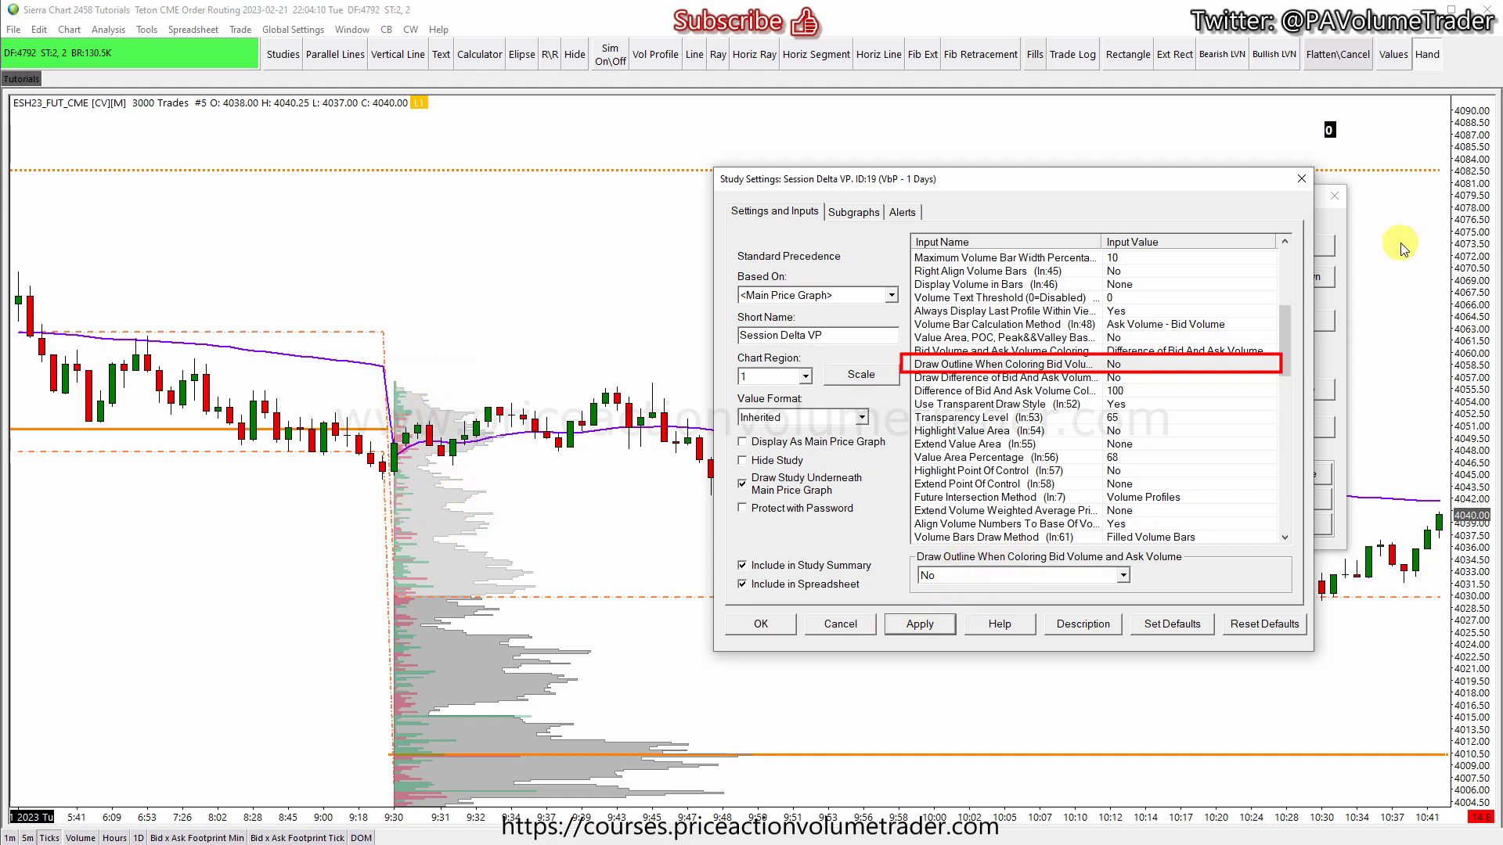
left_click(1401, 268)
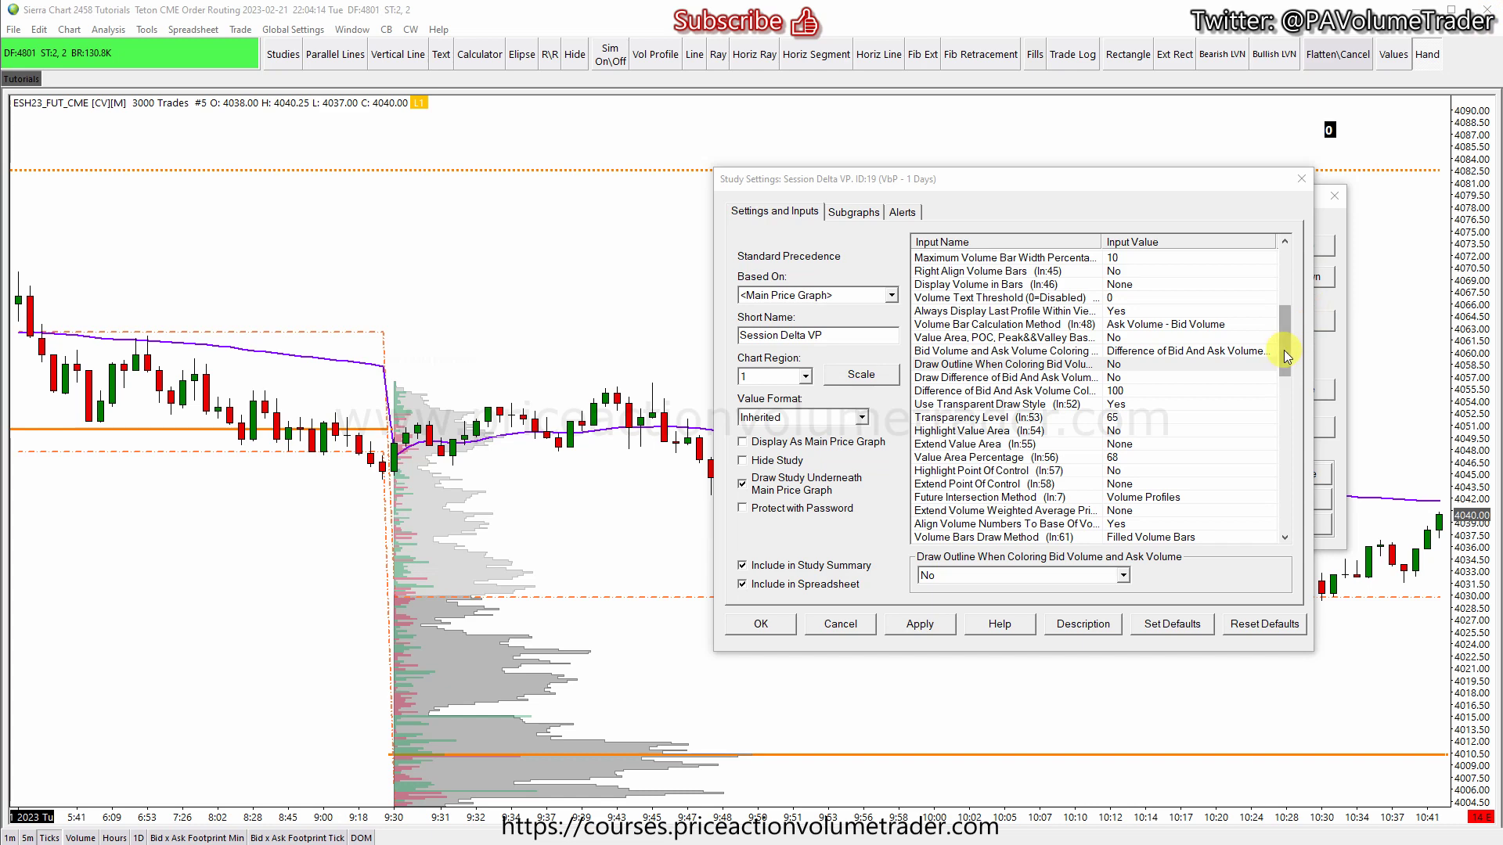
left_click_drag(1283, 350, 1288, 255)
- Try Ticks Per Volume Bar at 2 and then 3, applying each value
key("ctrl+2")
mouse_move(908, 271)
left_mouse_down()
mouse_move(1138, 285)
mouse_move(1083, 302)
mouse_move(892, 284)
left_mouse_up()
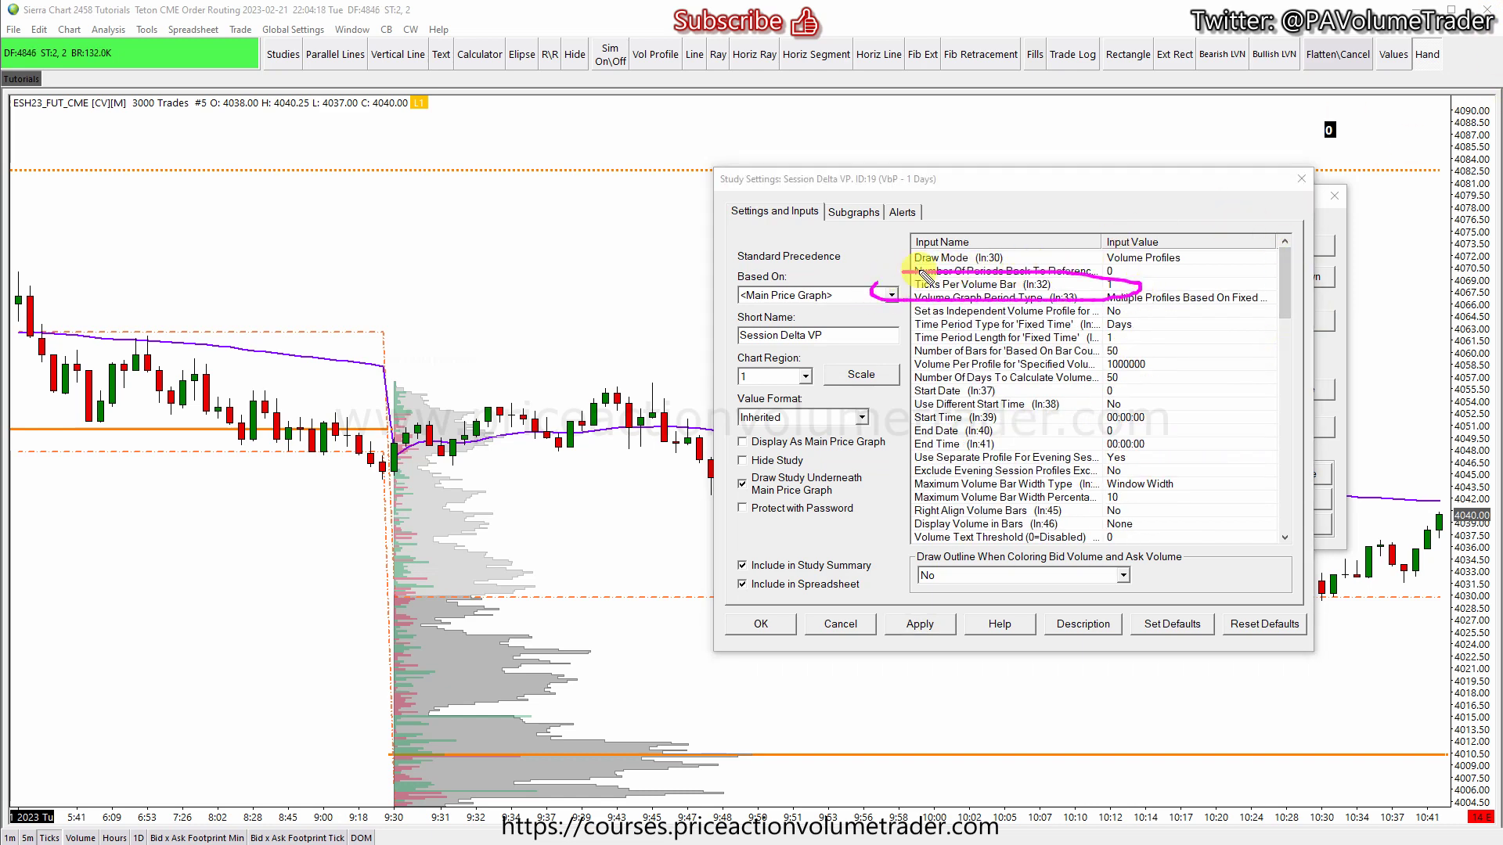
mouse_move(1107, 270)
left_mouse_down()
mouse_move(1096, 294)
mouse_move(1129, 292)
left_mouse_up()
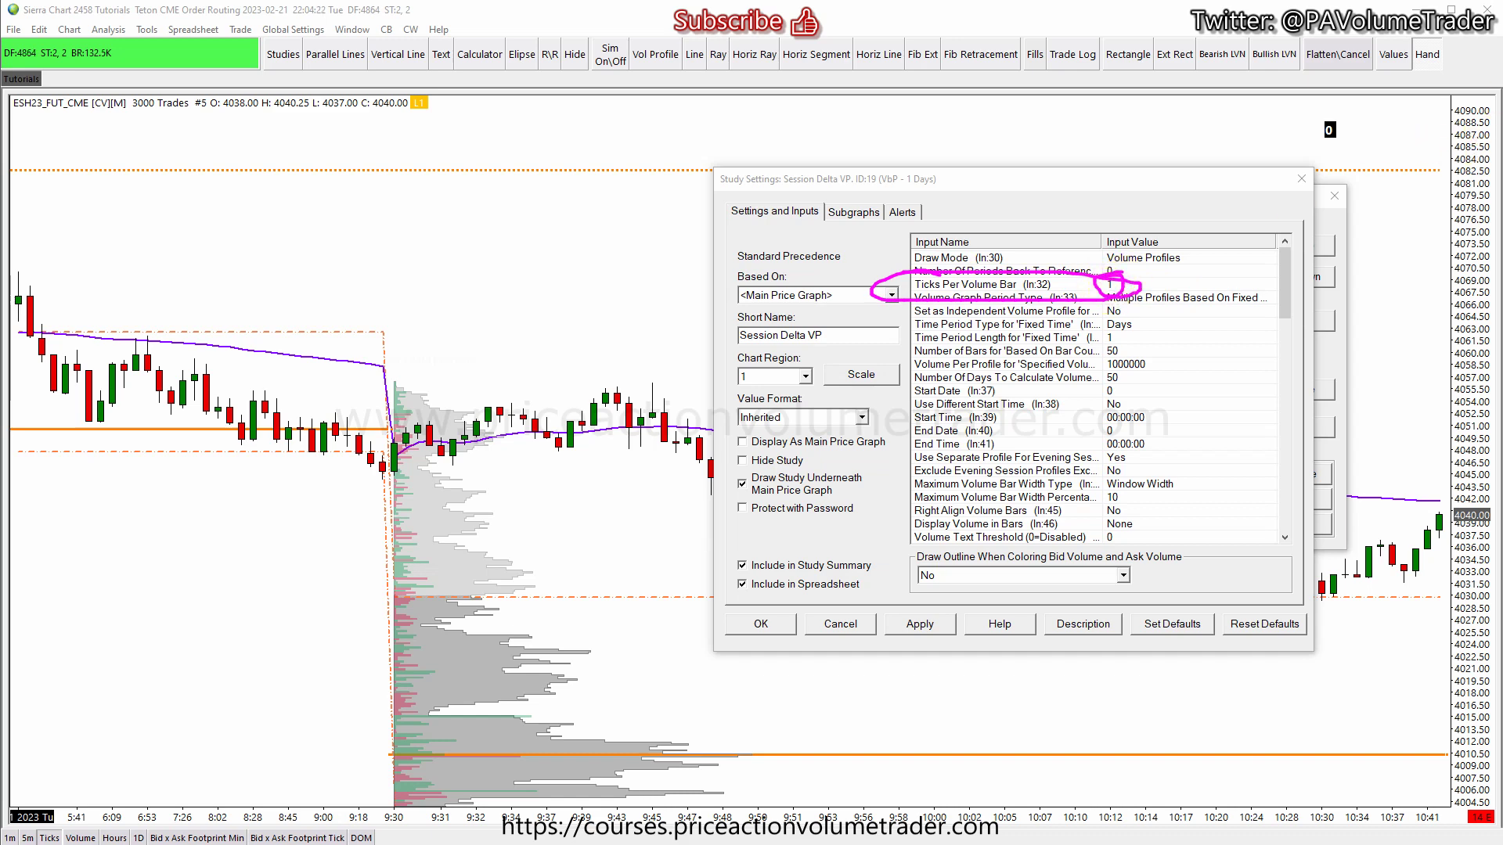
left_click(1127, 285)
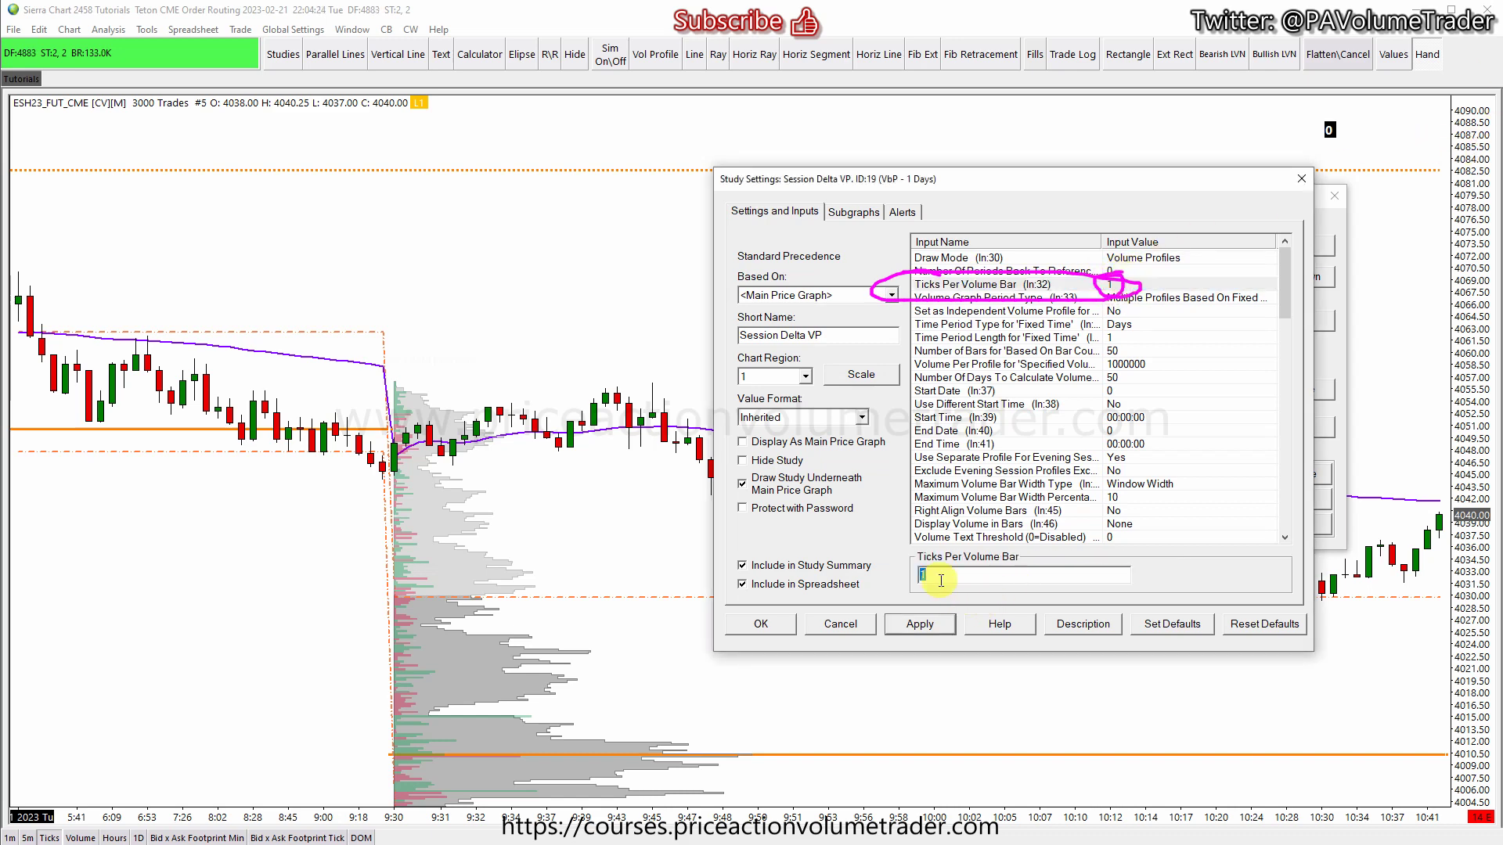
left_click(922, 625)
double_click(953, 573)
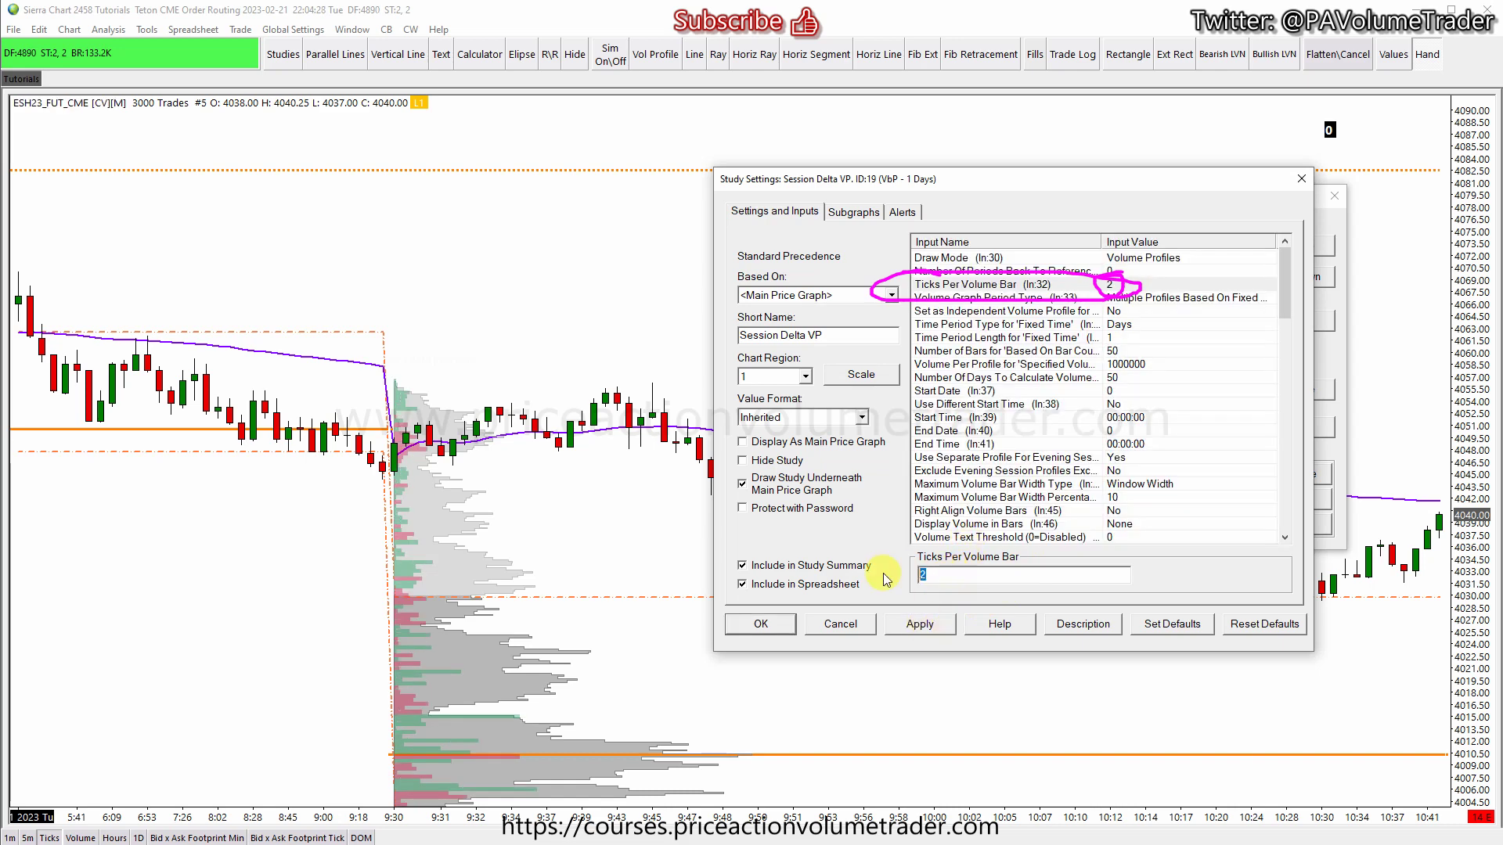
left_click(930, 625)
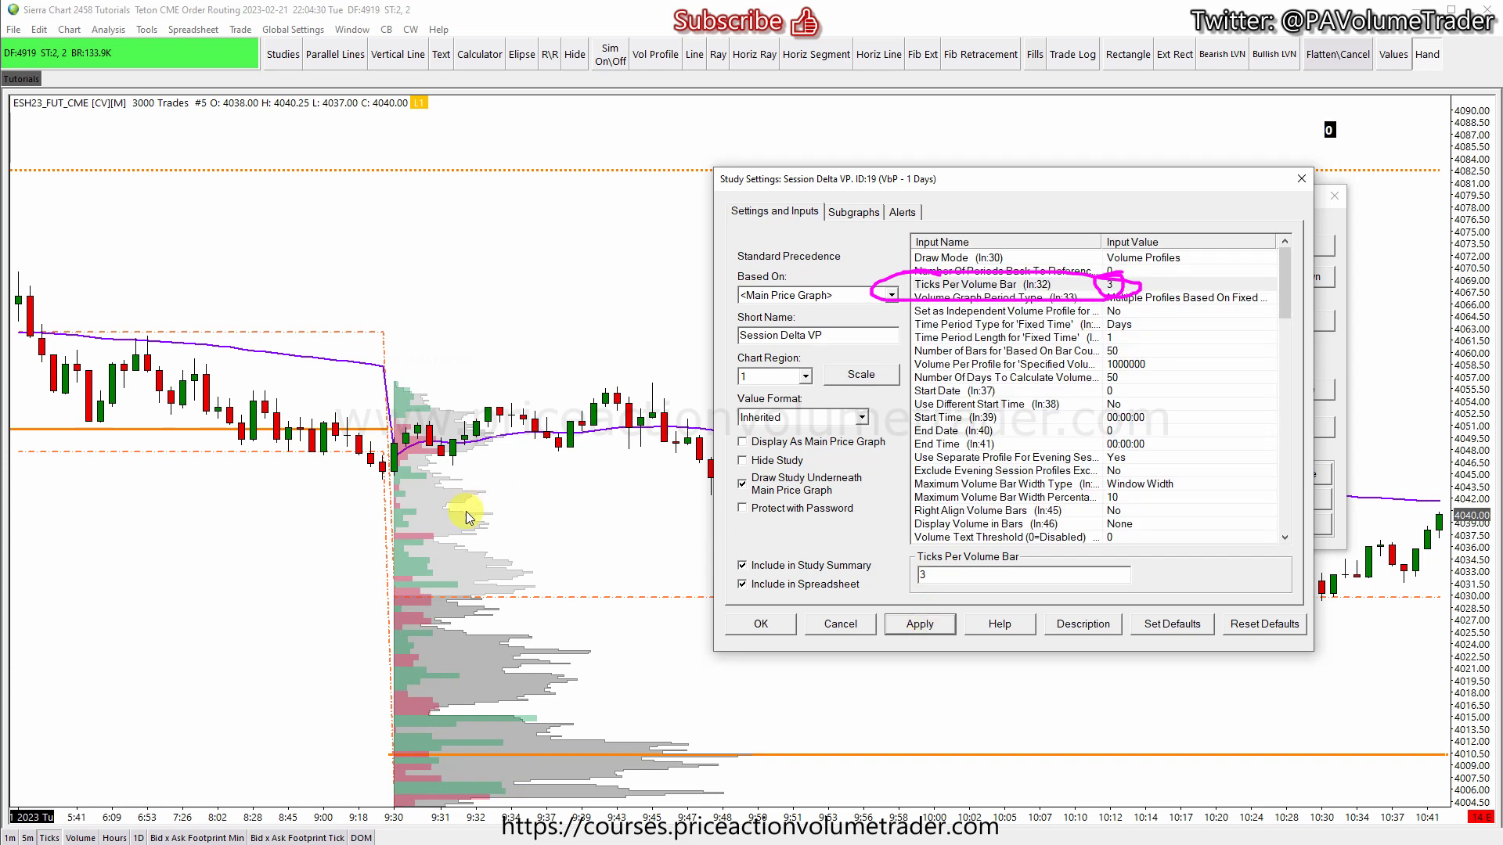
- Set Ticks Per Volume Bar back to 1, apply it, and close Study Settings with OK
double_click(924, 575)
type("1")
left_click(930, 630)
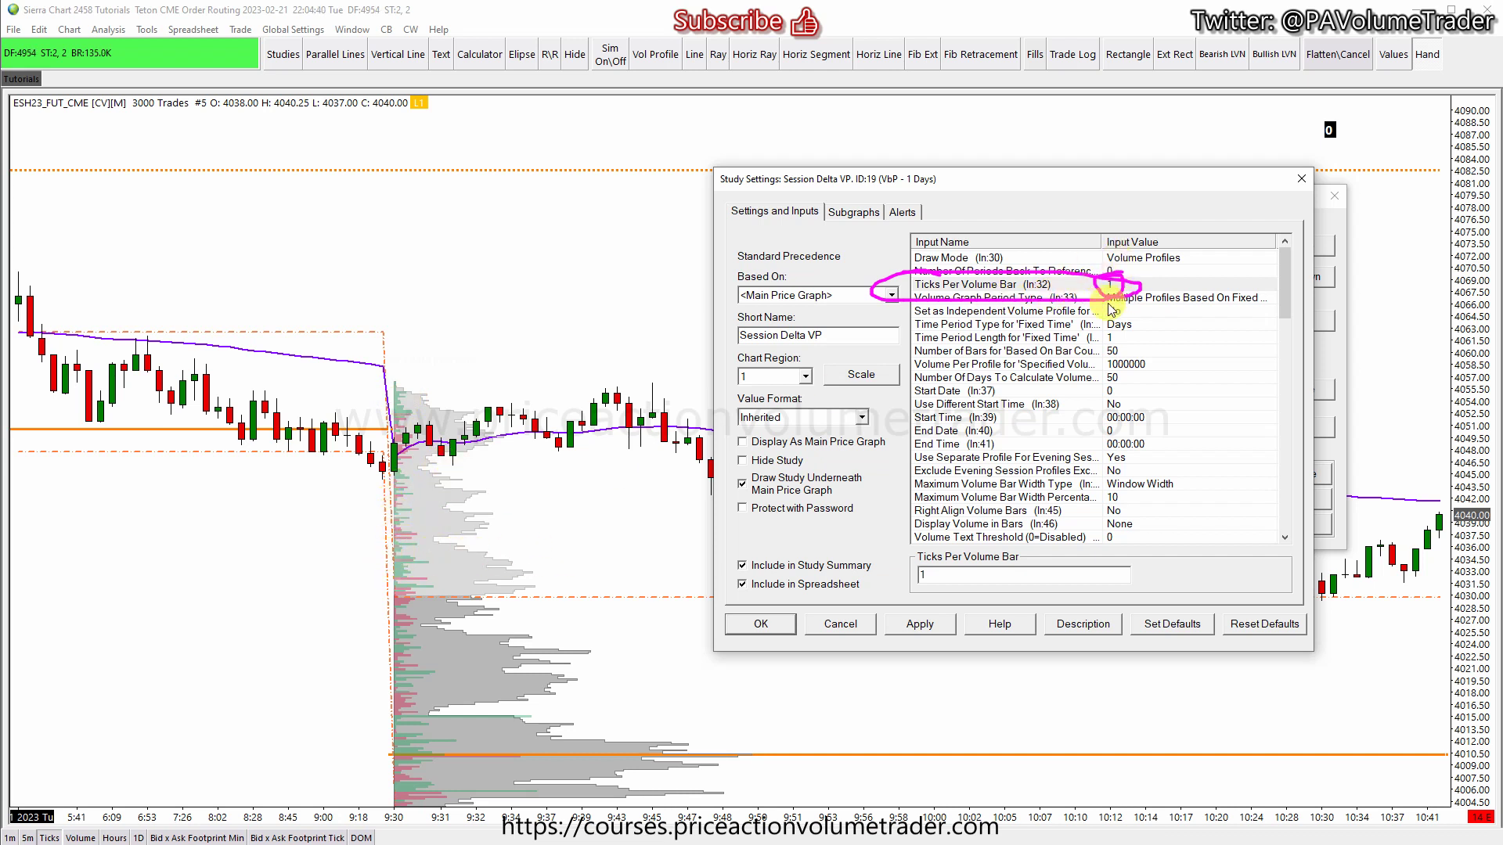
key("e")
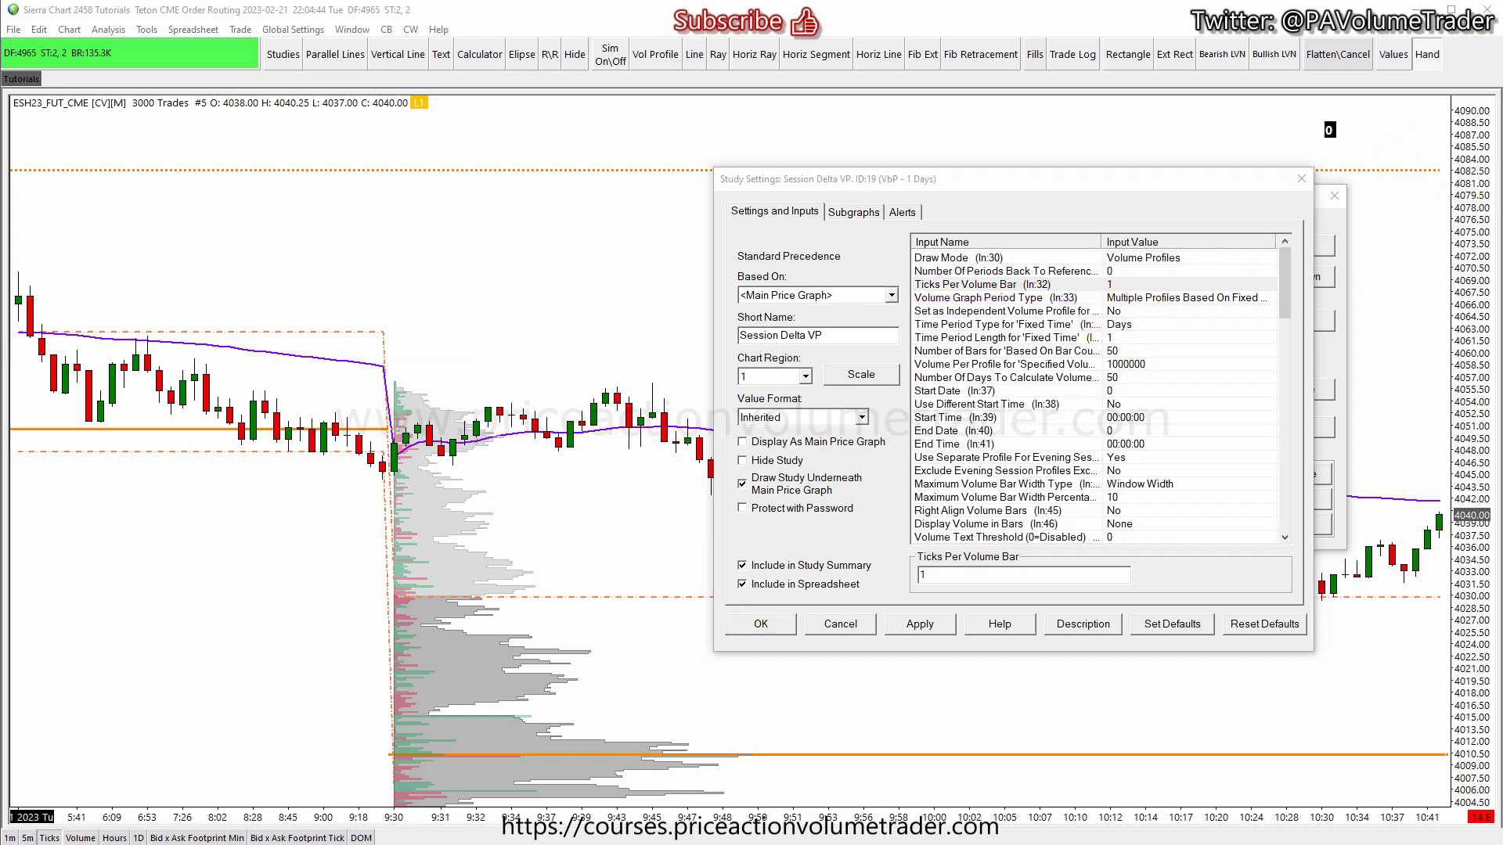
left_click(785, 624)
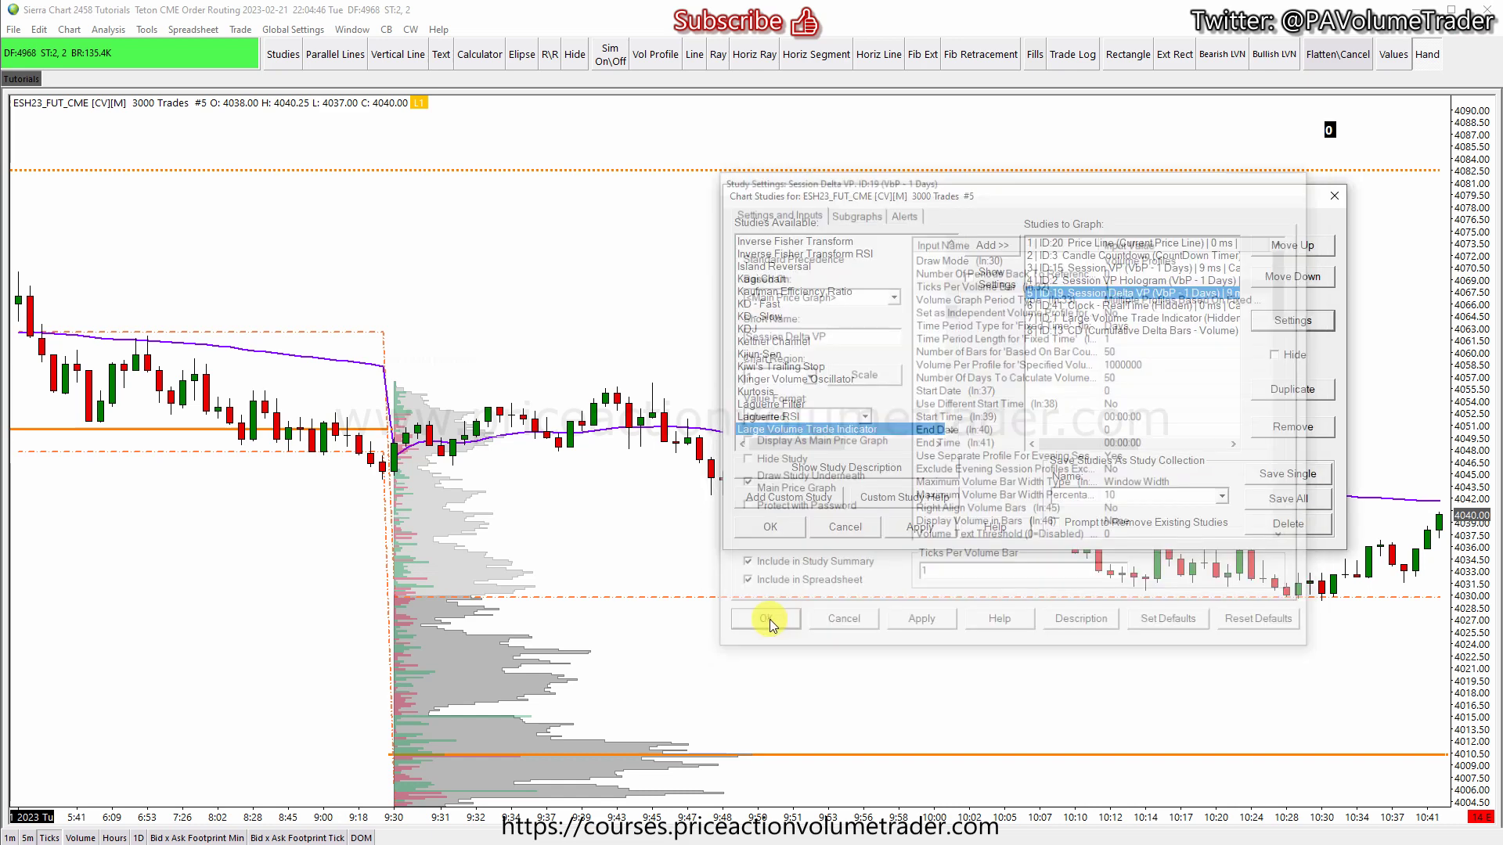
- Close Chart Studies and switch the ES chart to 60-minute bars
left_click(765, 527)
left_click_drag(579, 546, 665, 379)
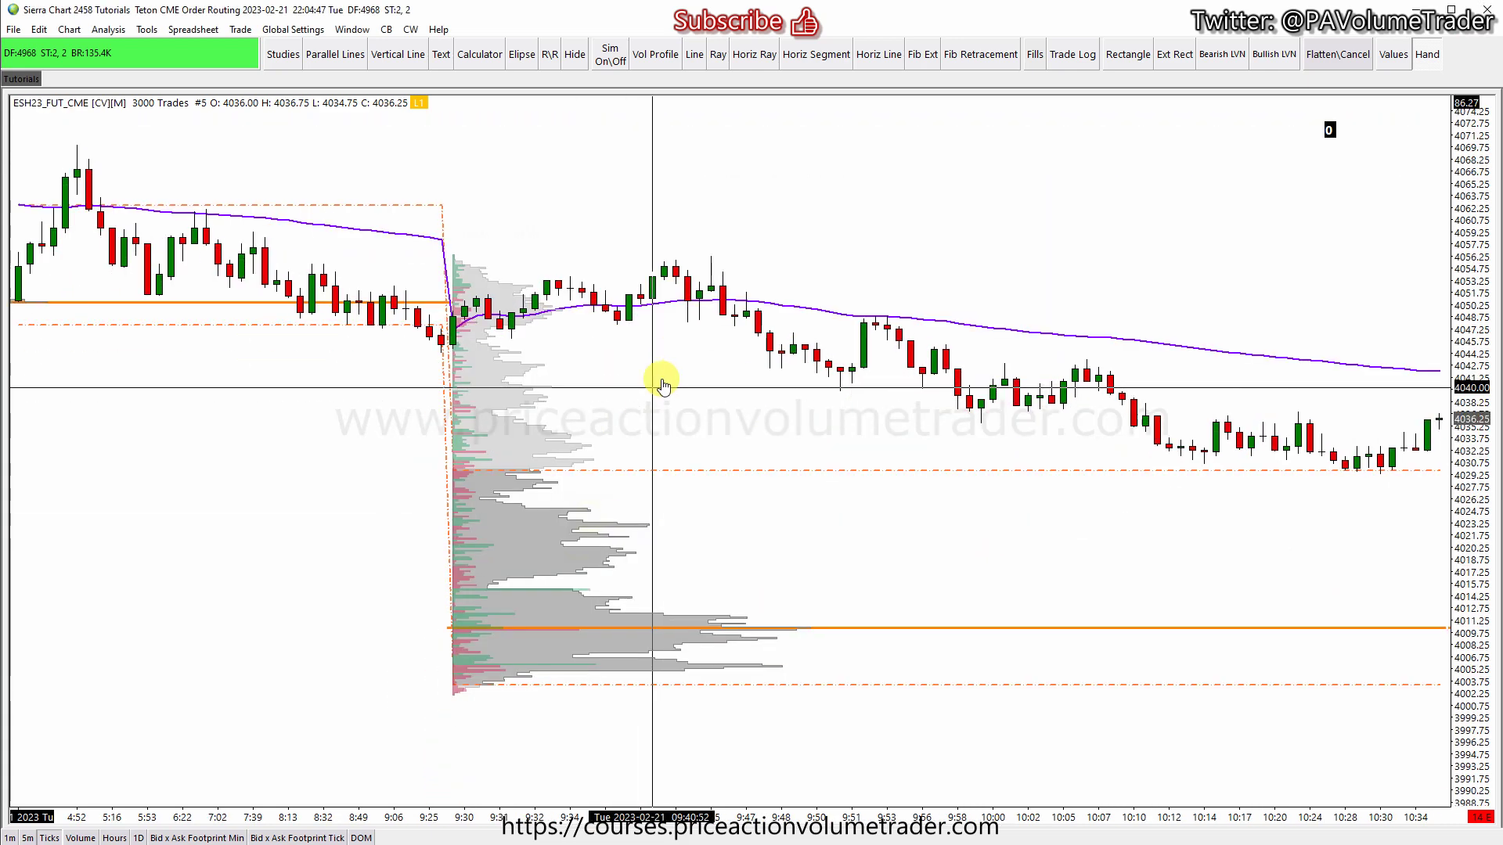
left_click(114, 838)
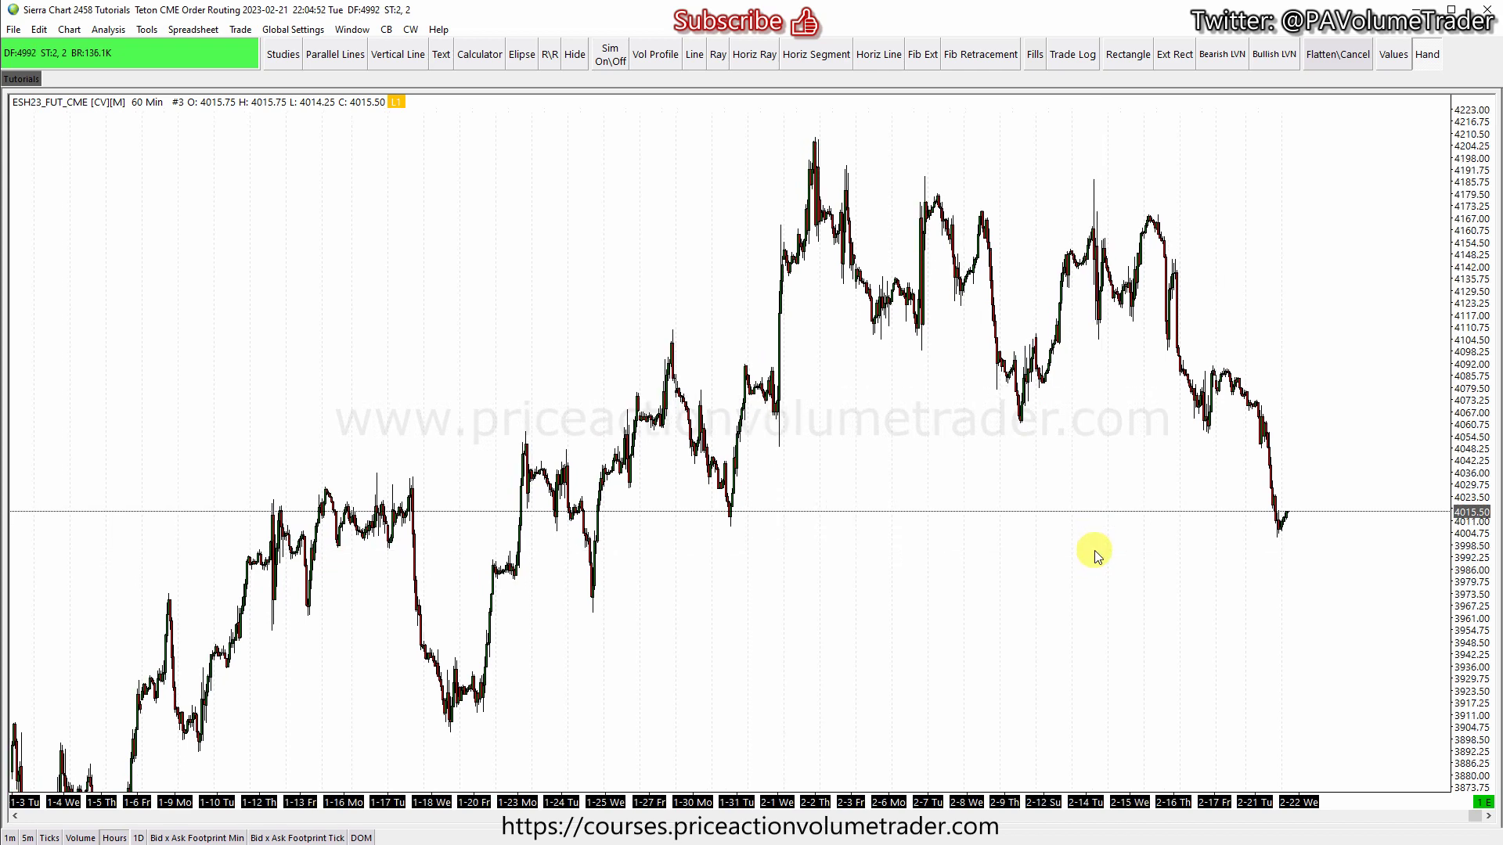
- Draw a volume profile from the 1-19 low to the latest bars
left_click(656, 58)
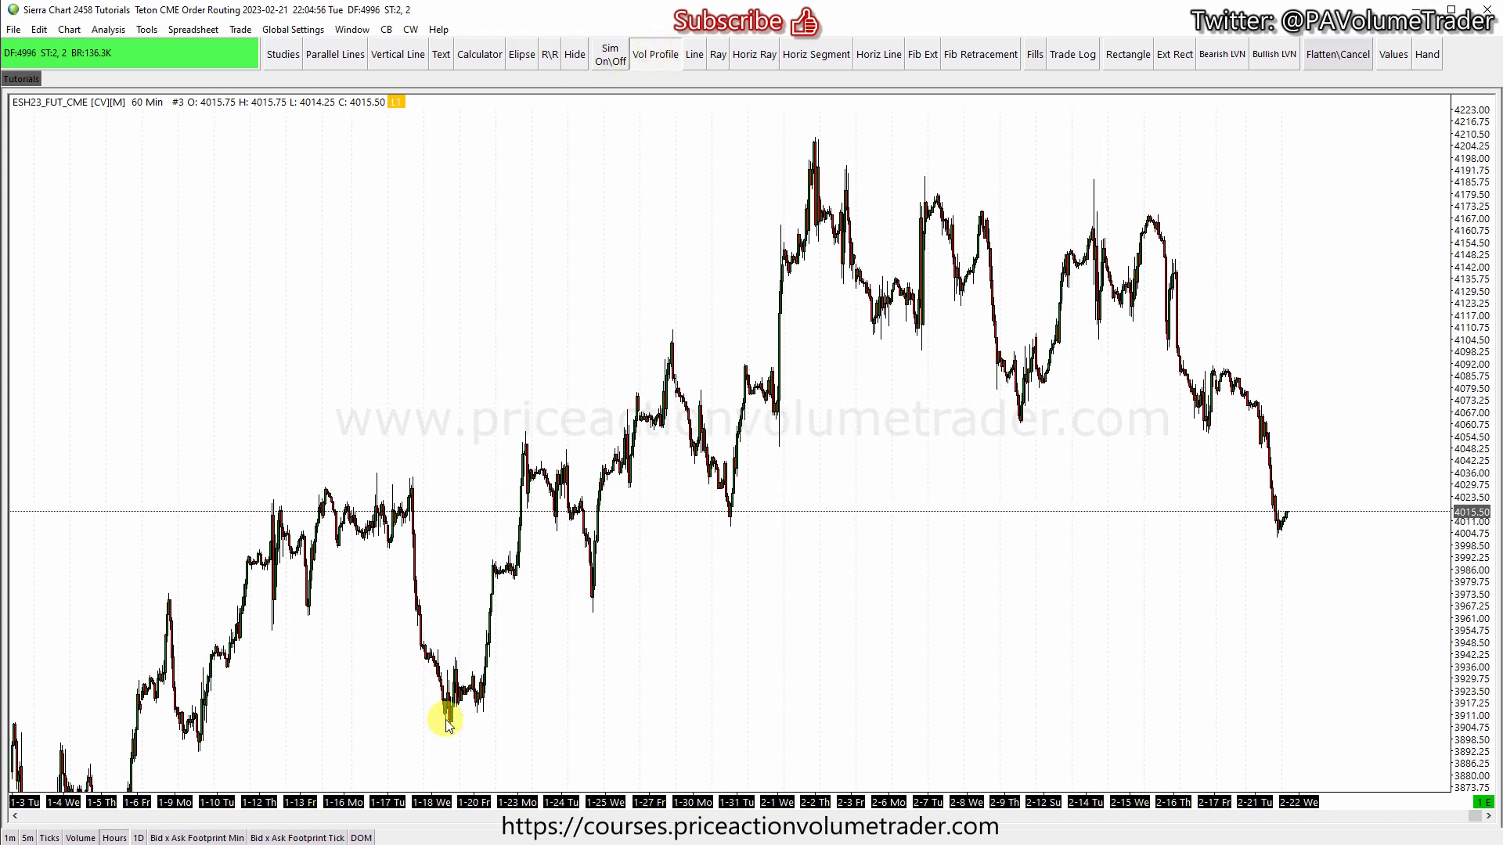
mouse_move(446, 722)
left_mouse_down()
mouse_move(989, 560)
mouse_move(1346, 415)
left_mouse_up()
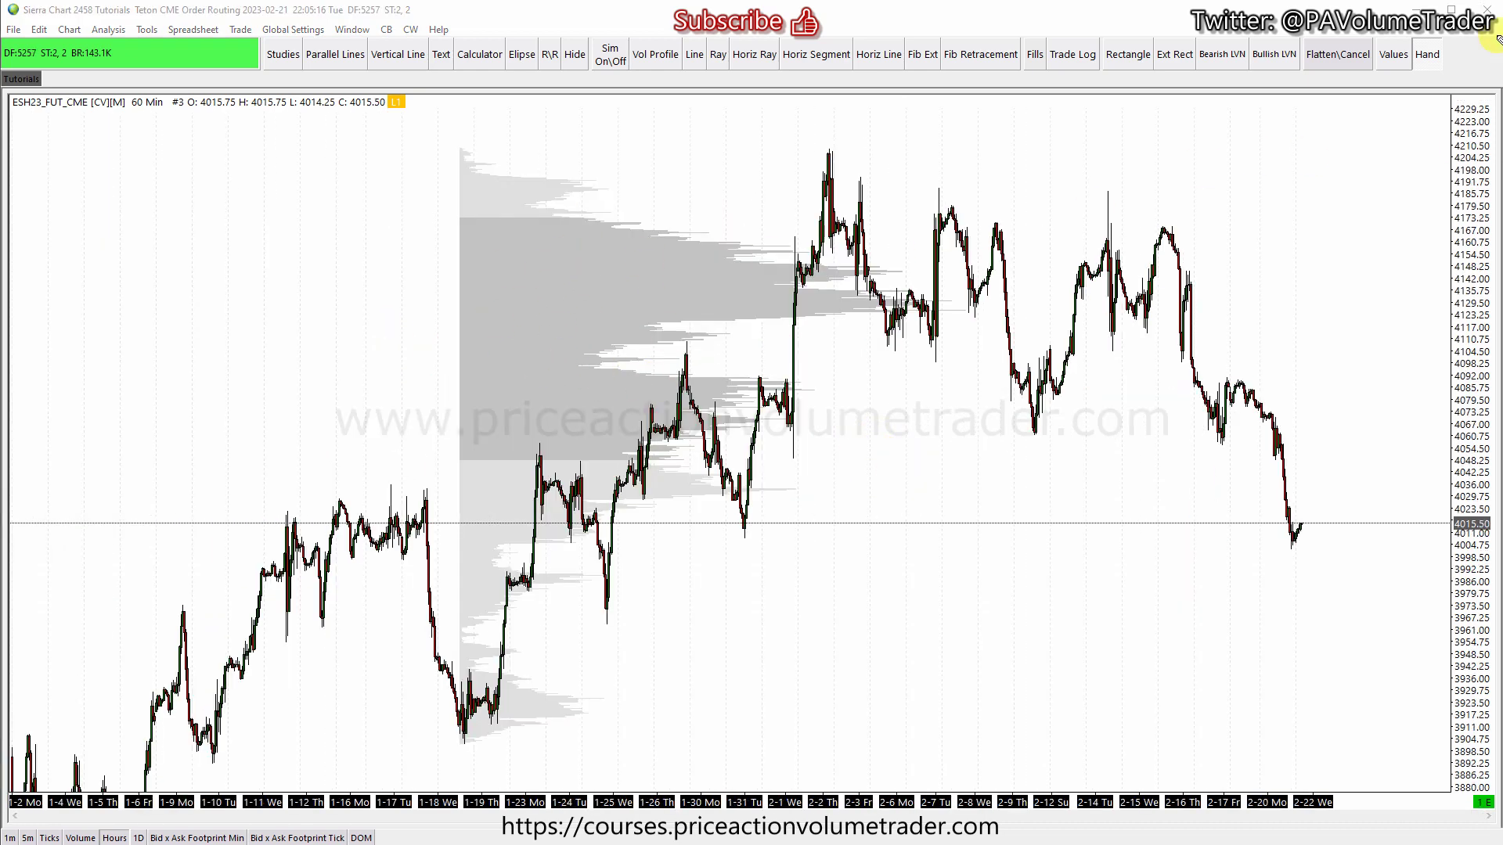
mouse_move(526, 217)
left_mouse_down()
mouse_move(396, 278)
mouse_move(485, 274)
left_mouse_up()
mouse_move(463, 744)
left_mouse_down()
mouse_move(710, 756)
mouse_move(1309, 616)
mouse_move(1350, 540)
left_mouse_up()
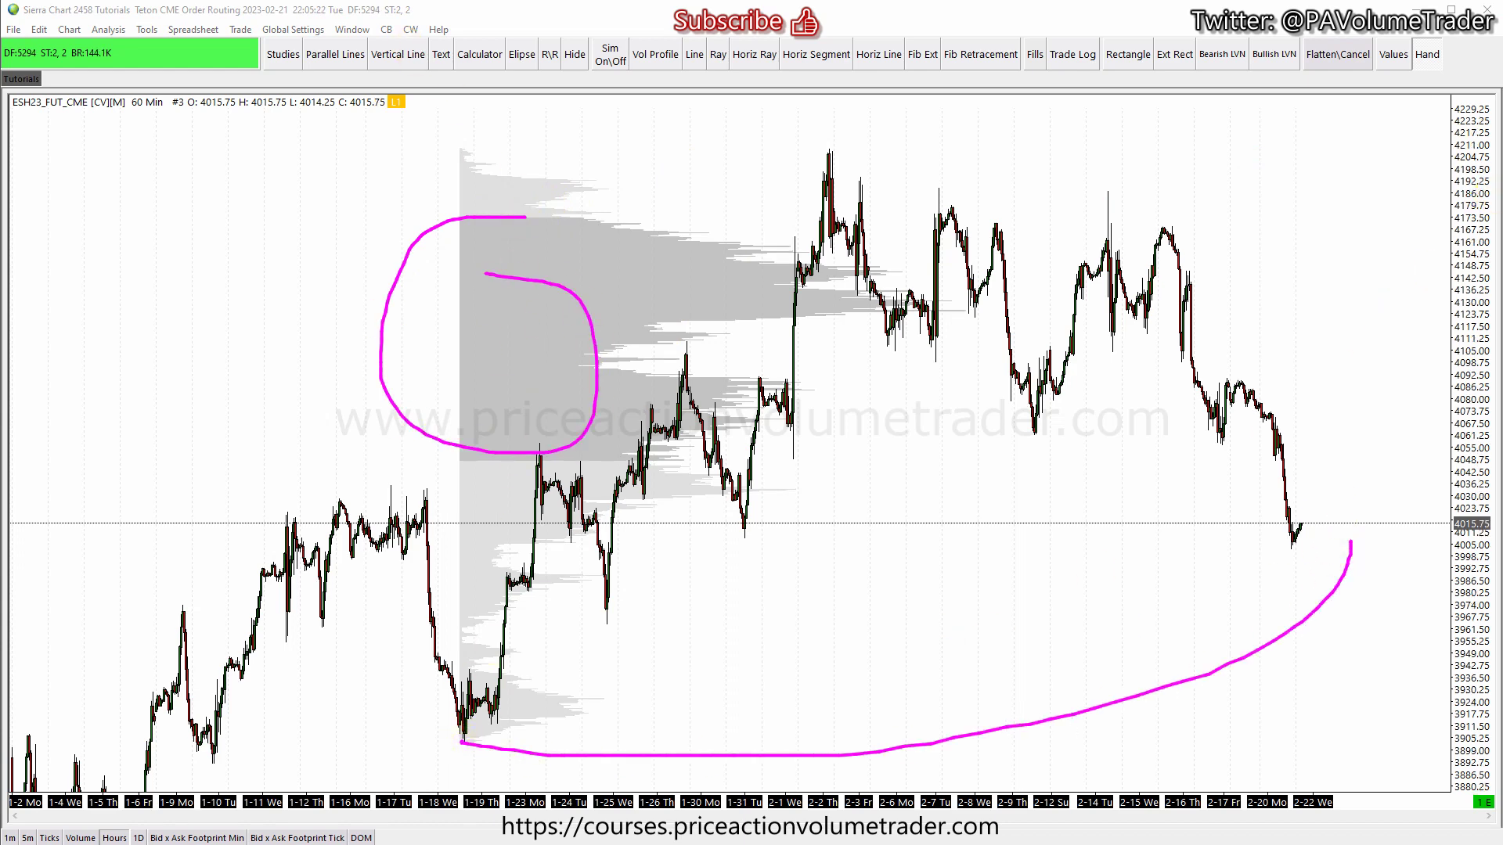
key("Escape")
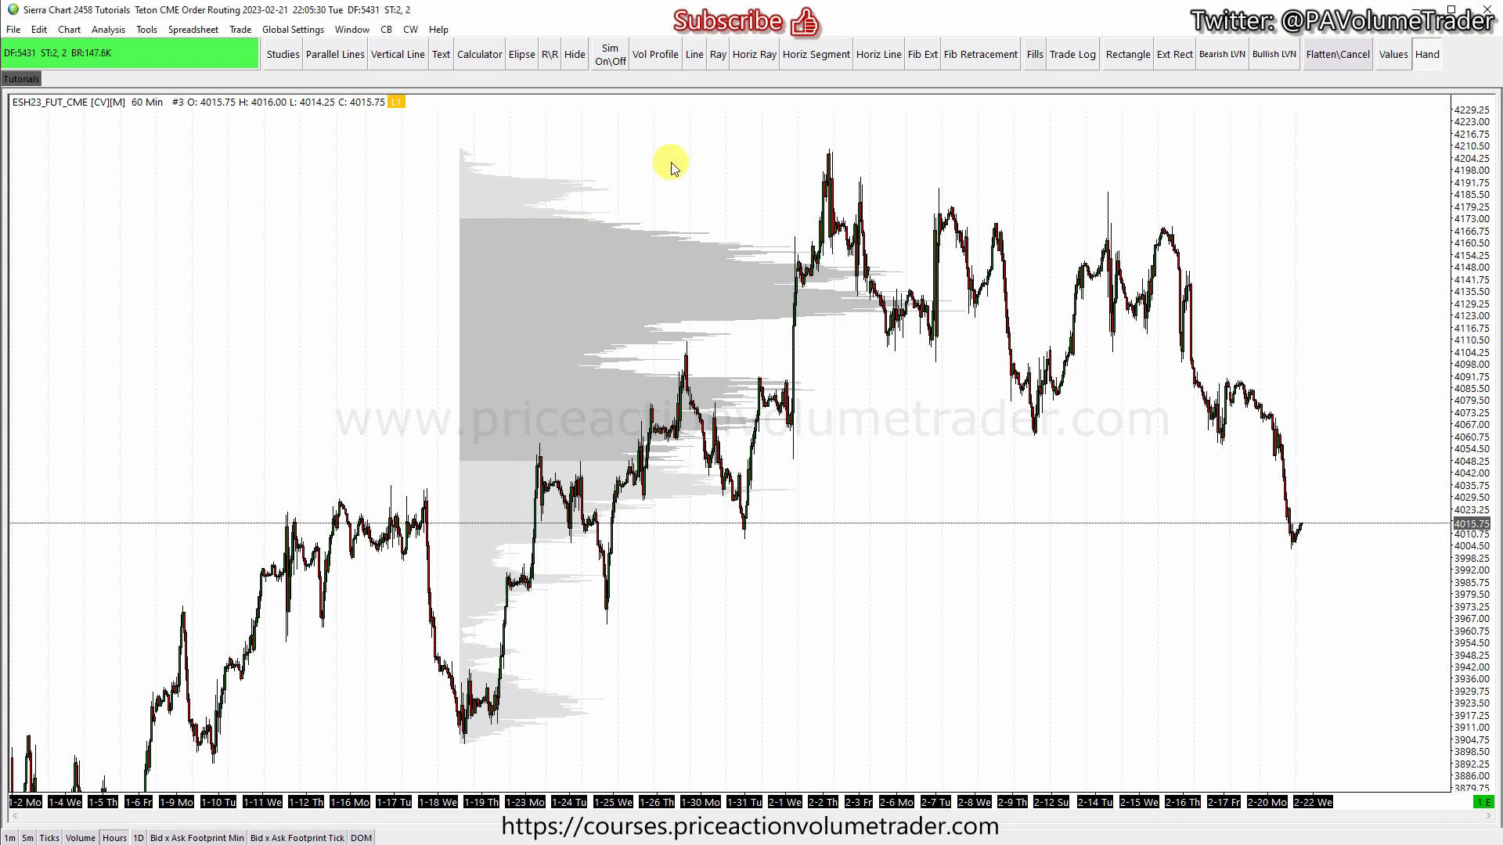
left_click(108, 29)
left_click(117, 46)
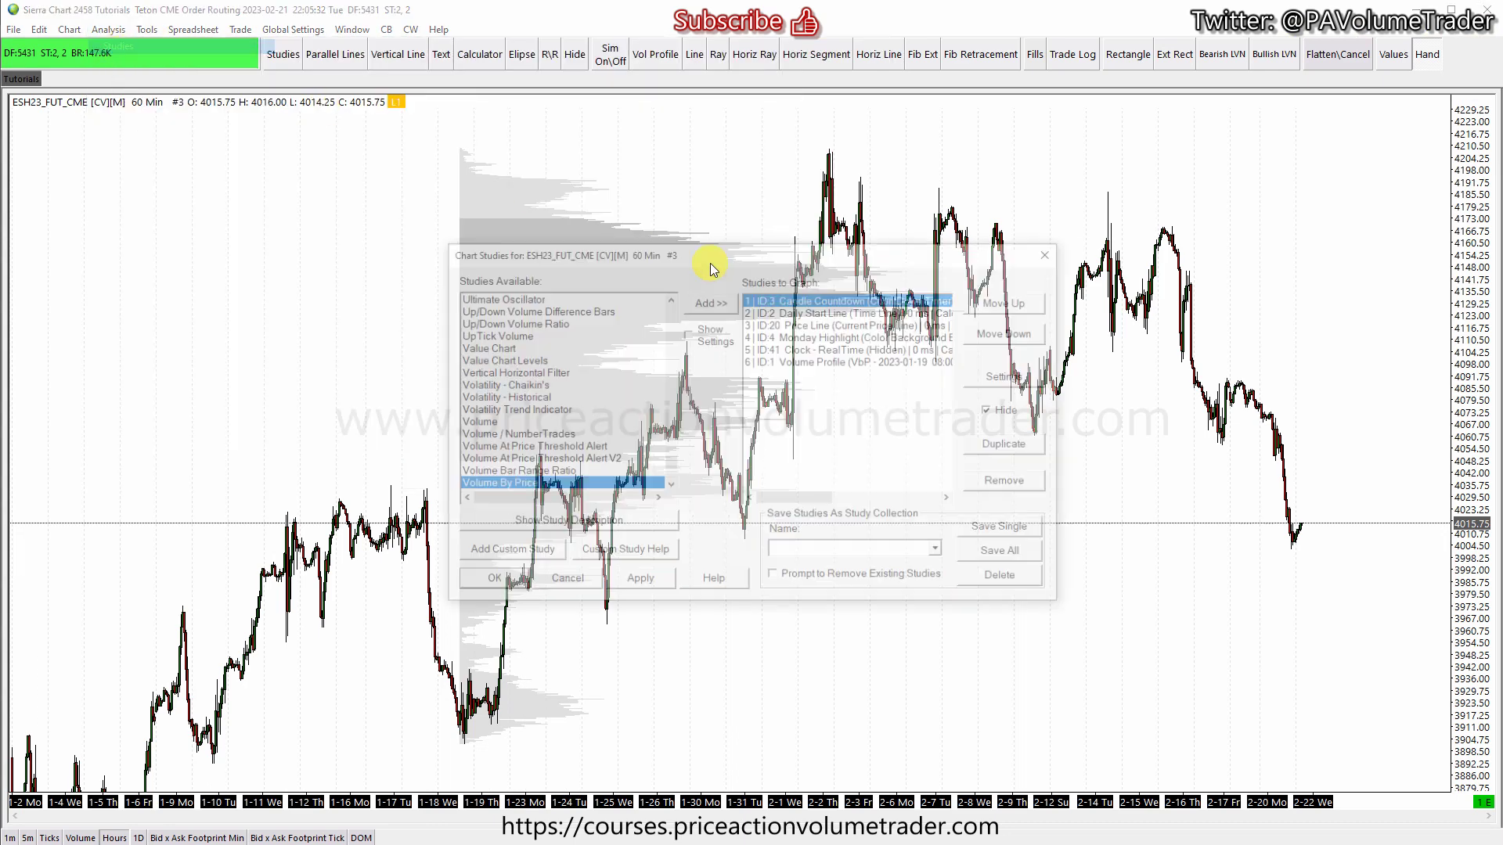
left_click(825, 361)
left_click_drag(591, 257, 987, 423)
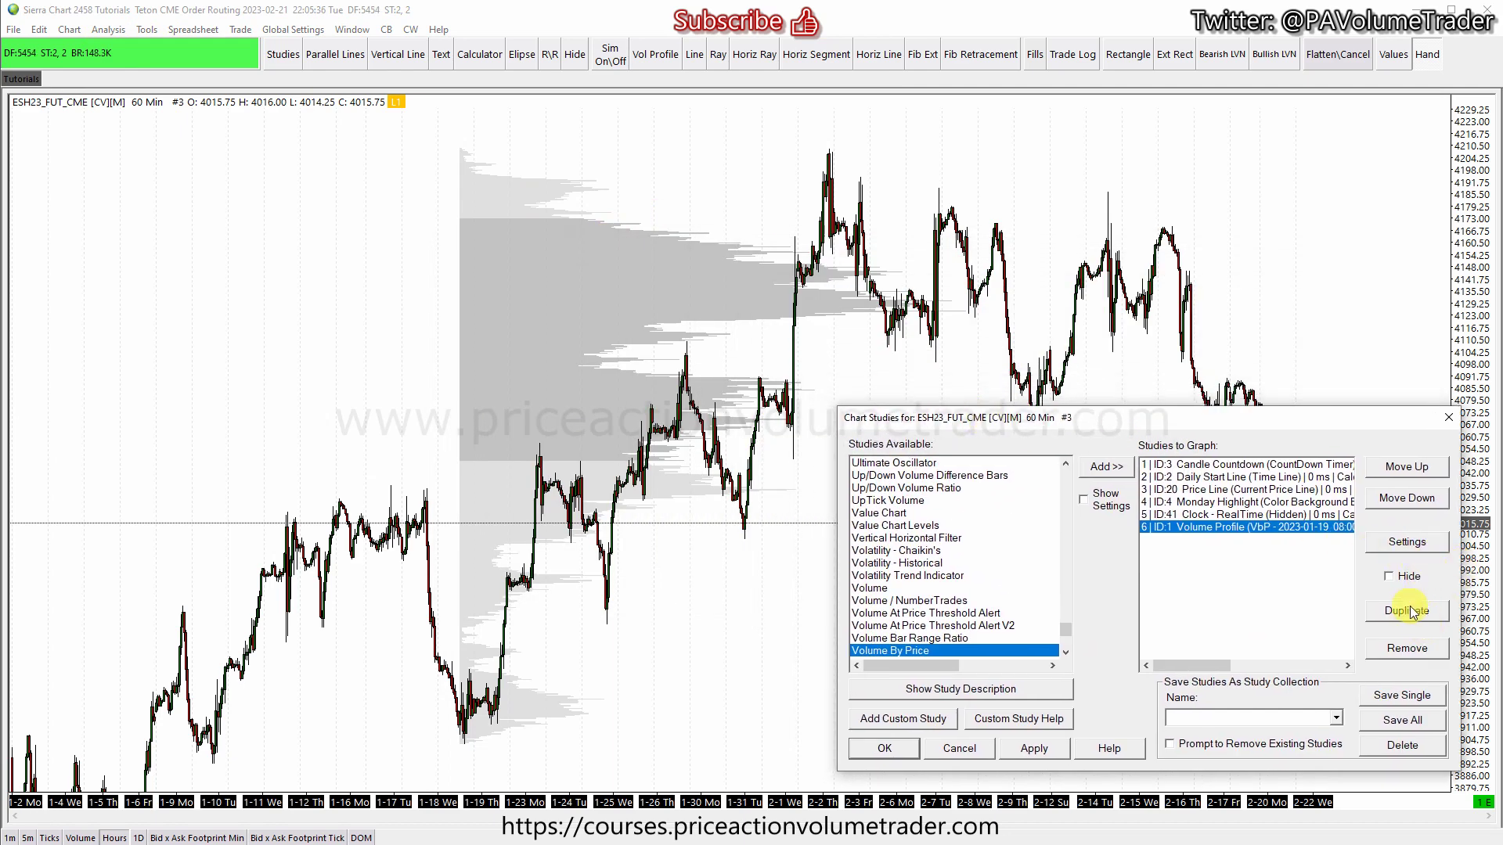
left_click(1405, 545)
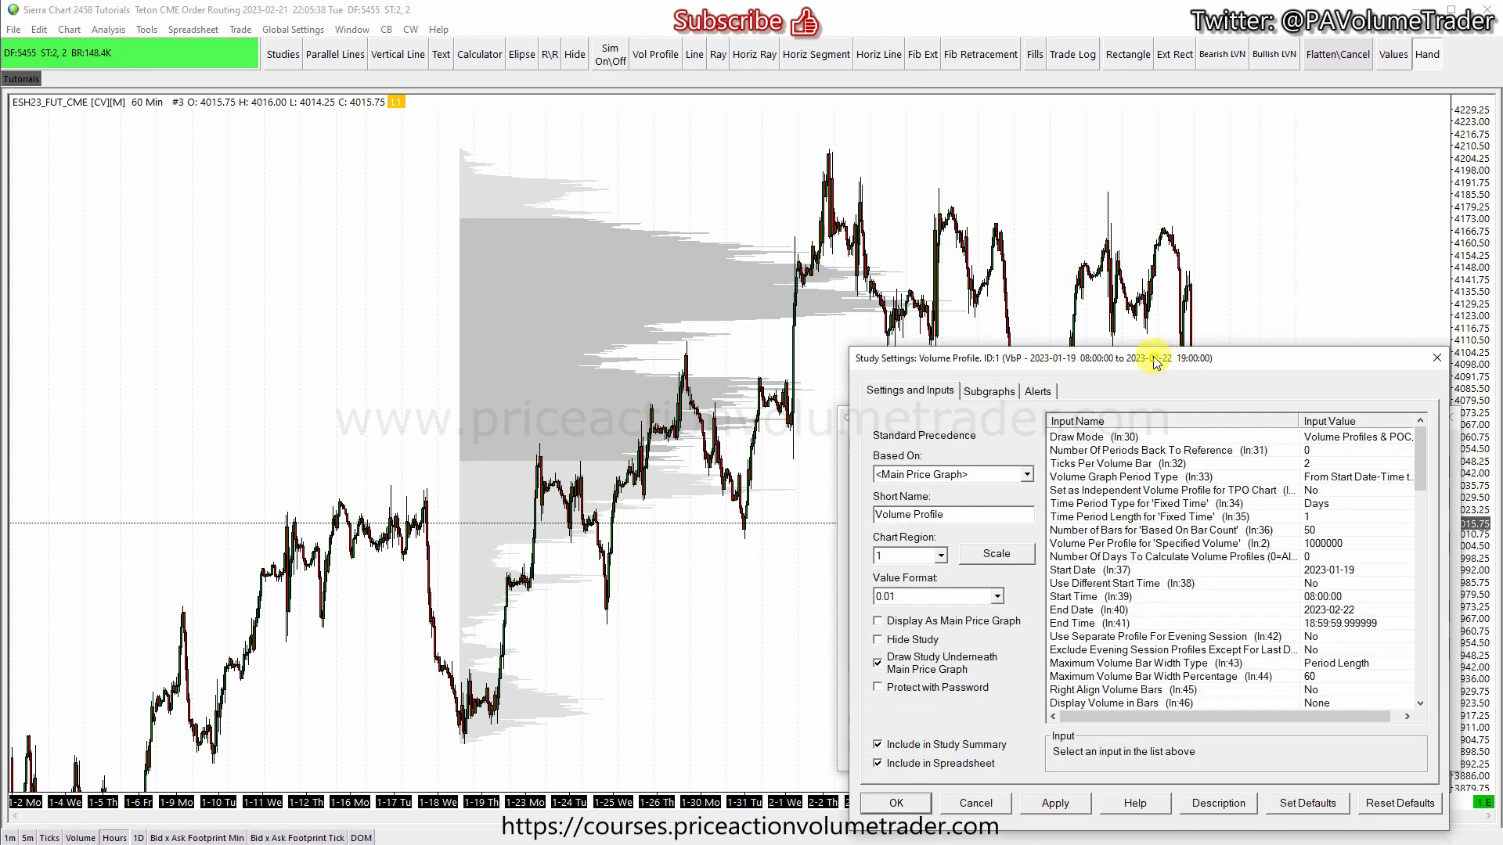
left_click_drag(1156, 363, 1131, 231)
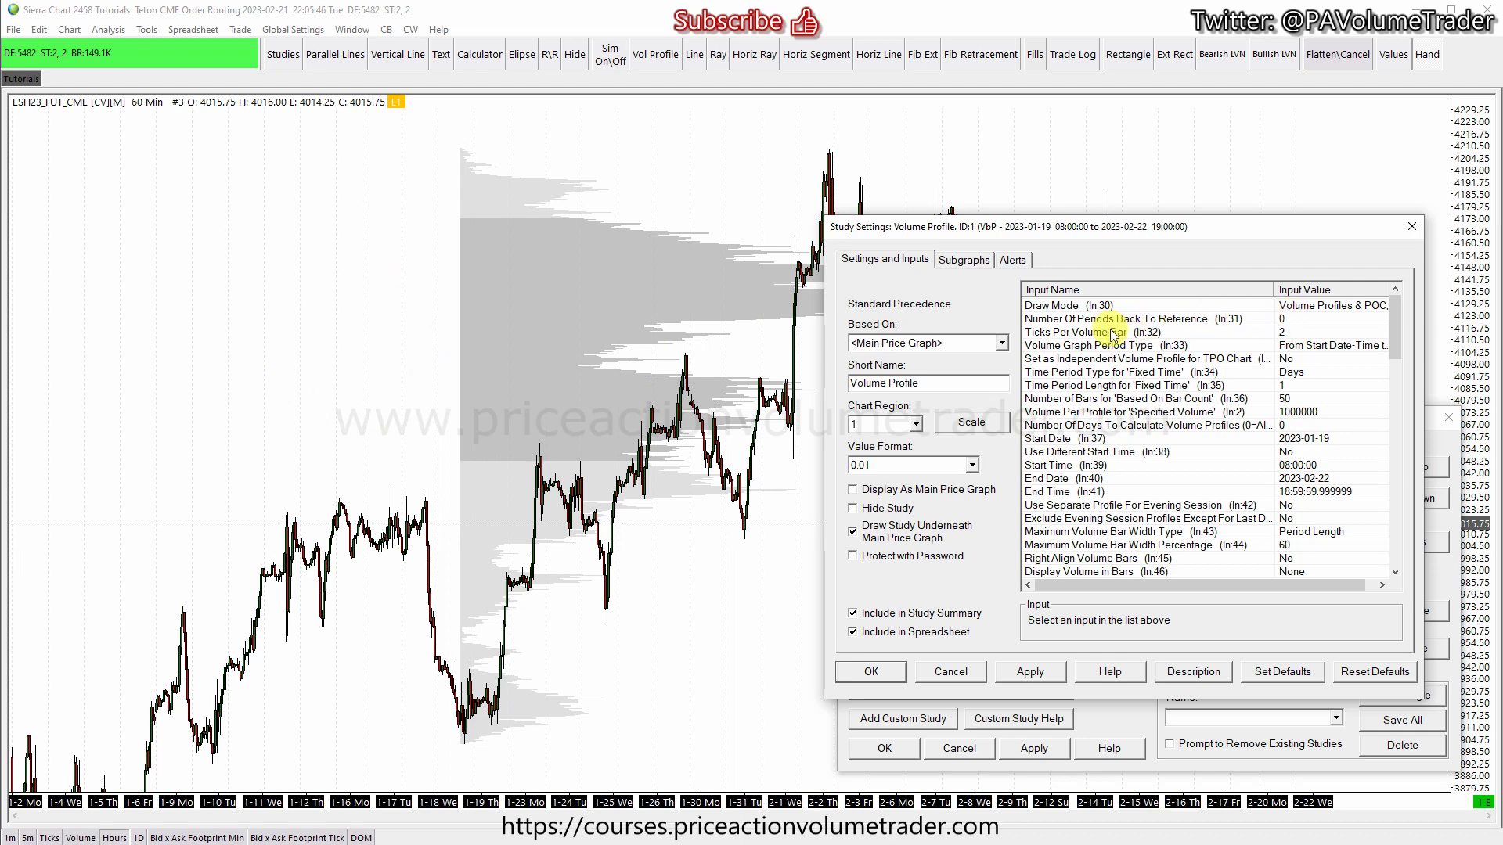
left_click(1301, 333)
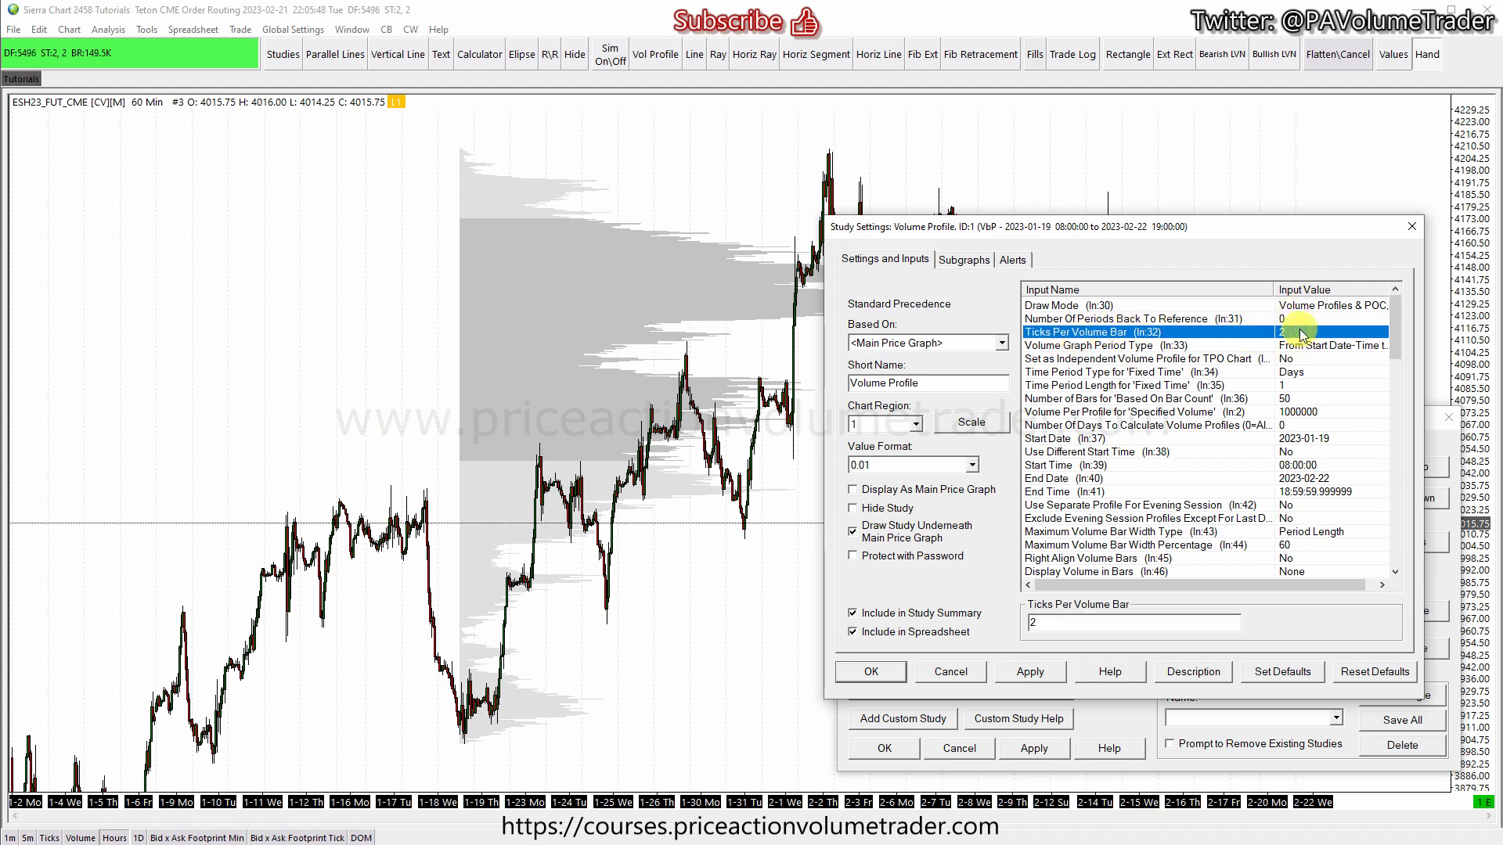
left_click(1209, 360)
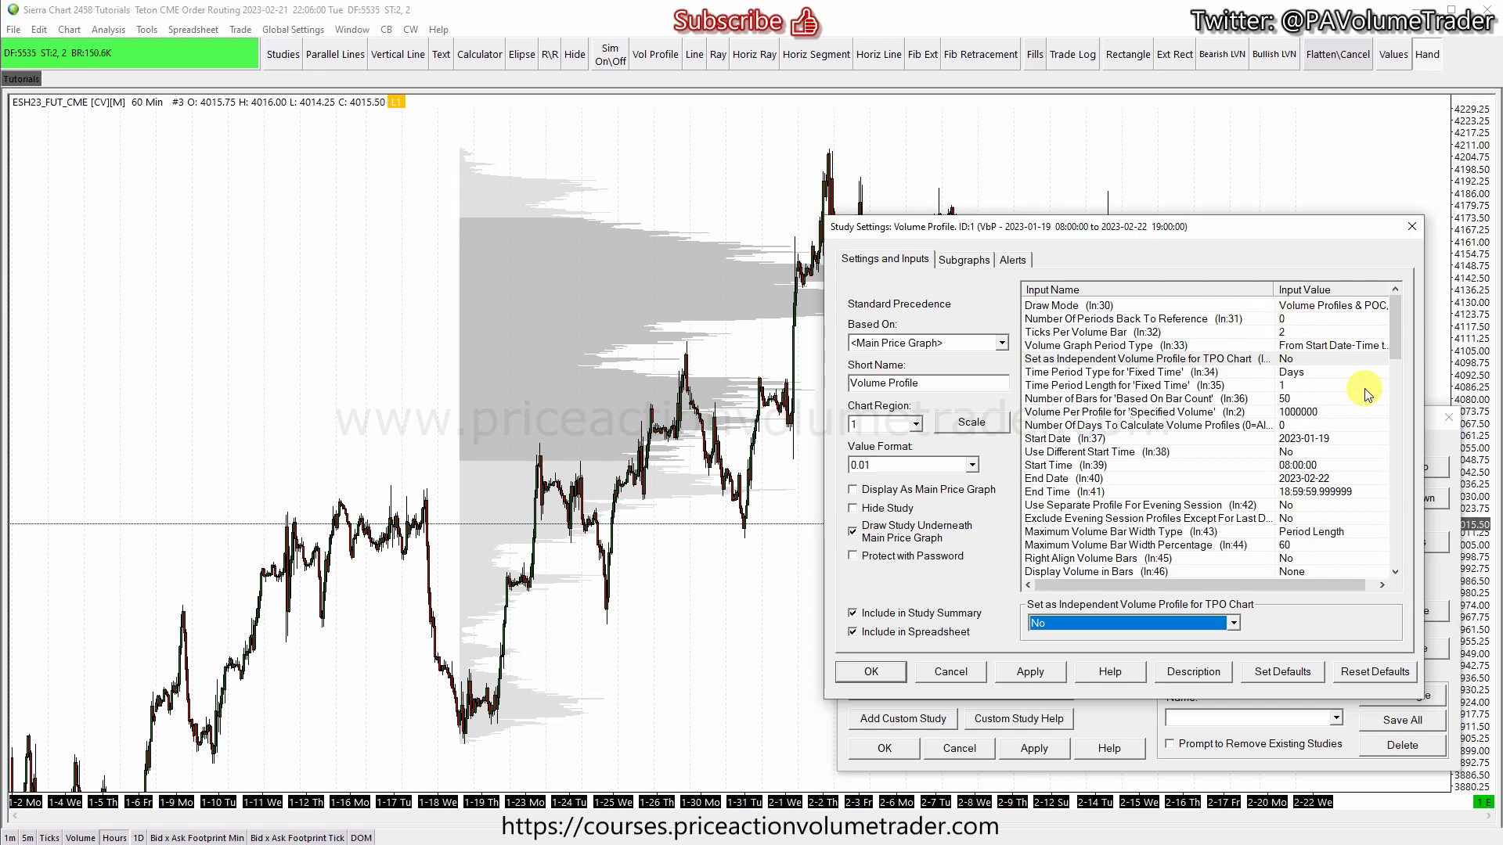
left_click(1332, 347)
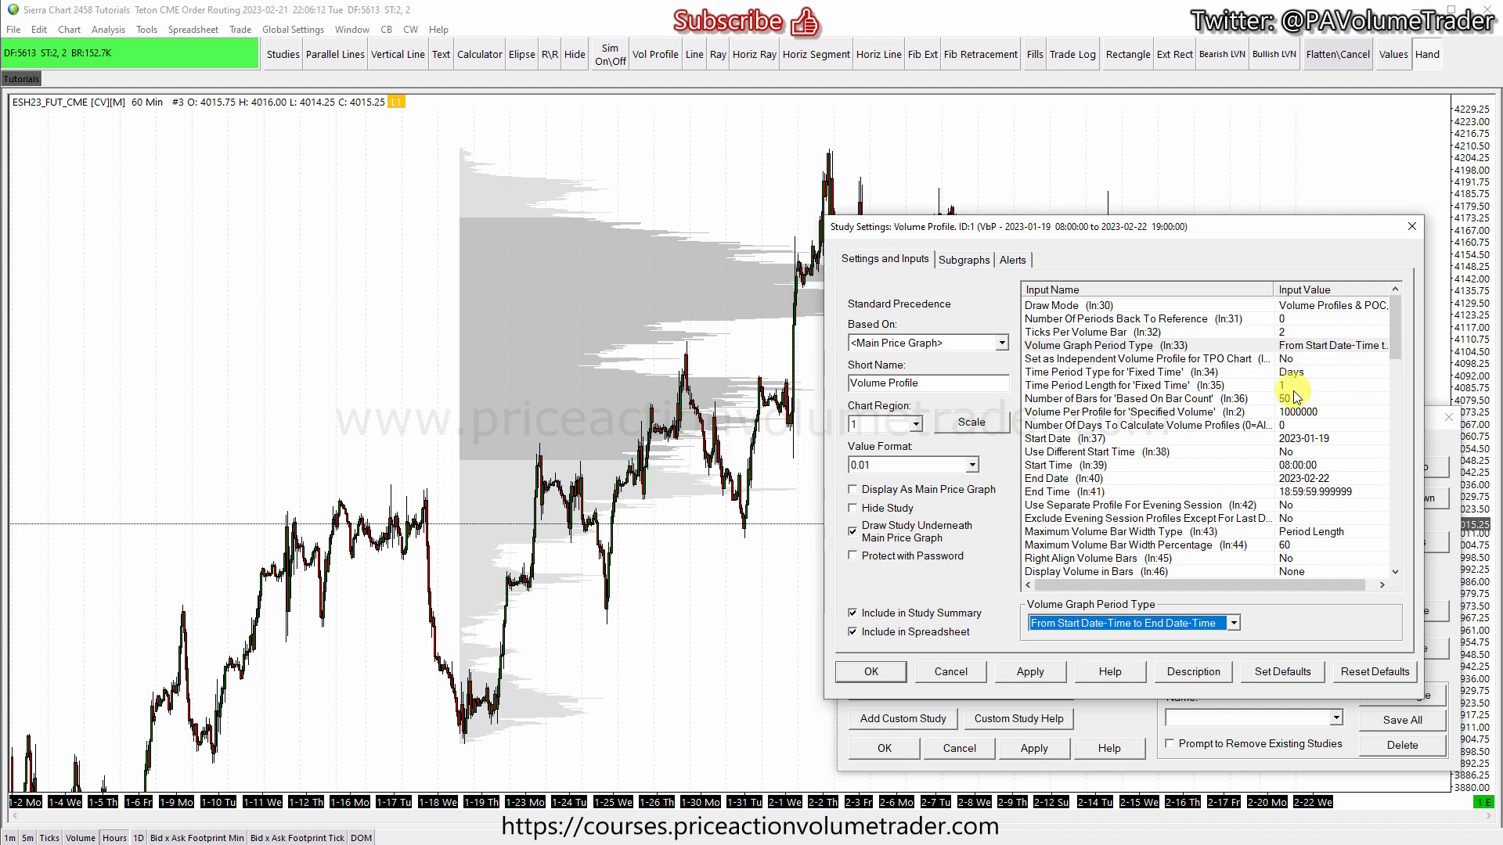
scroll(1318, 397, "down", 1)
scroll(1317, 397, "down", 5)
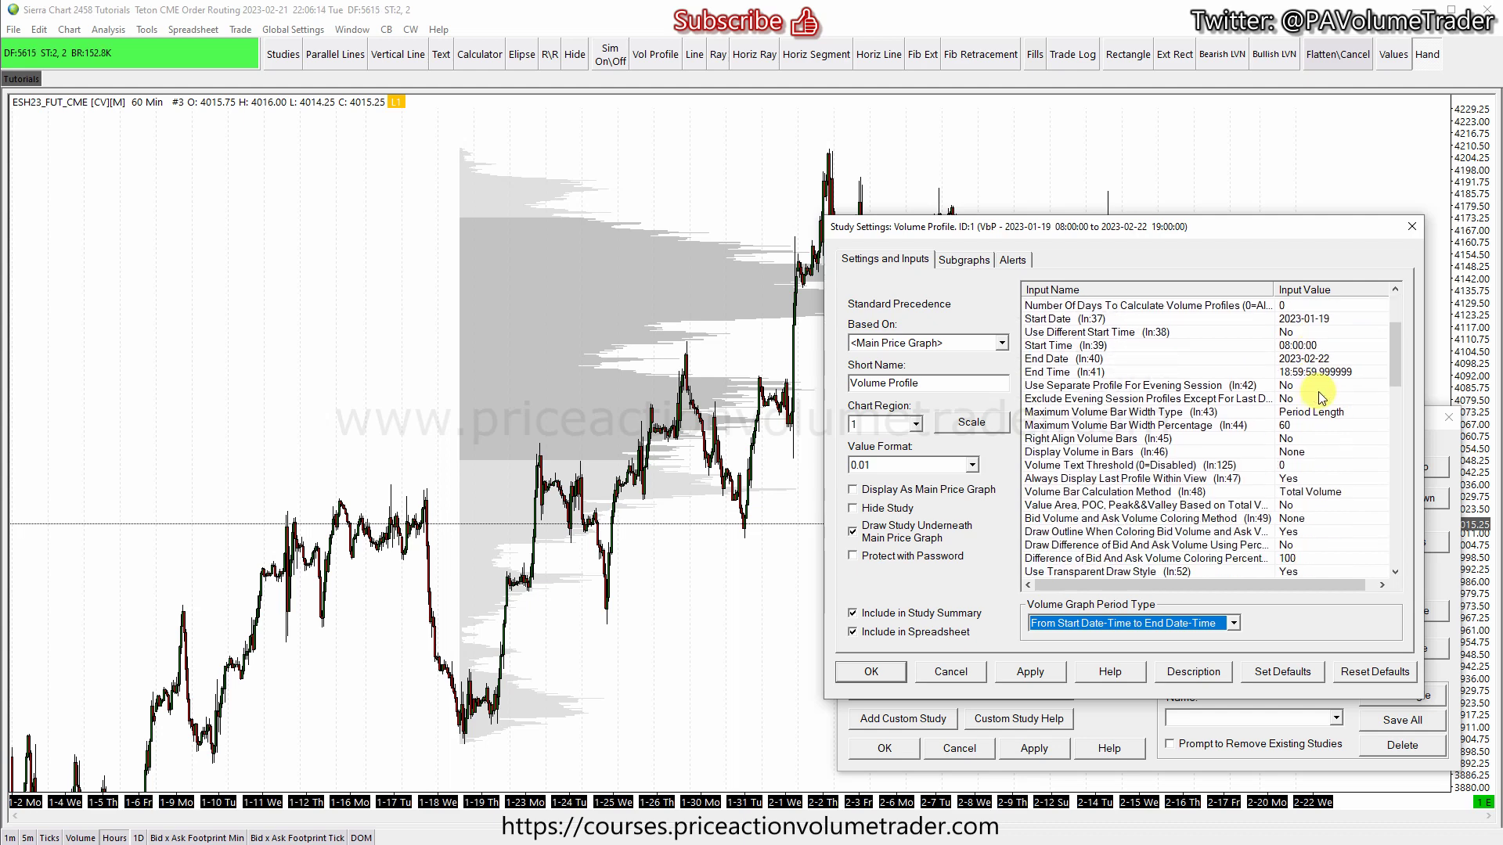
scroll(1343, 465, "down", 1)
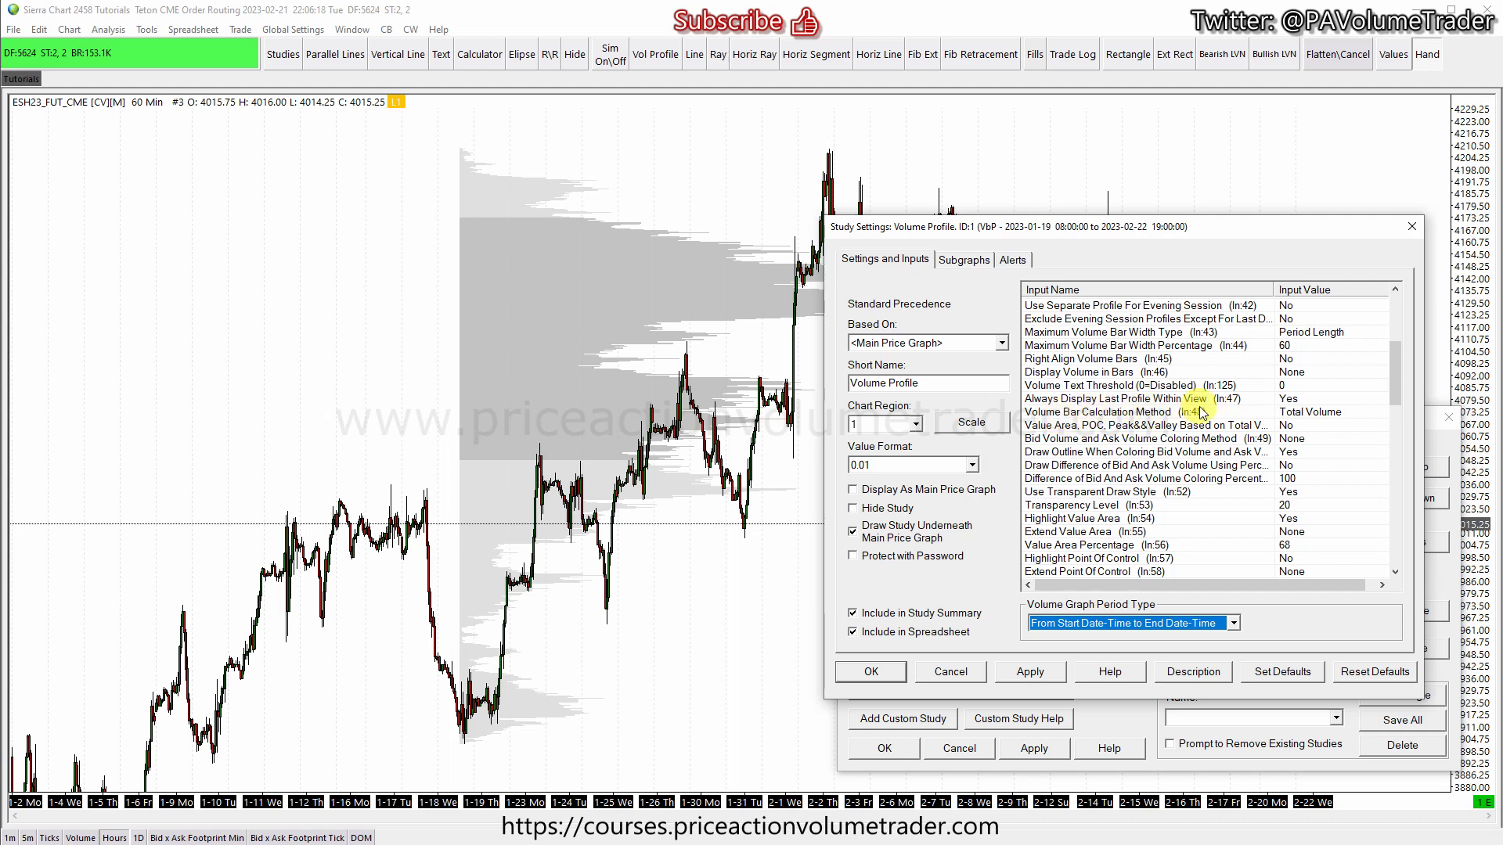
- Set the Volume Bar Calculation Method to Ask Volume - Bid Volume and apply it
left_click(1284, 411)
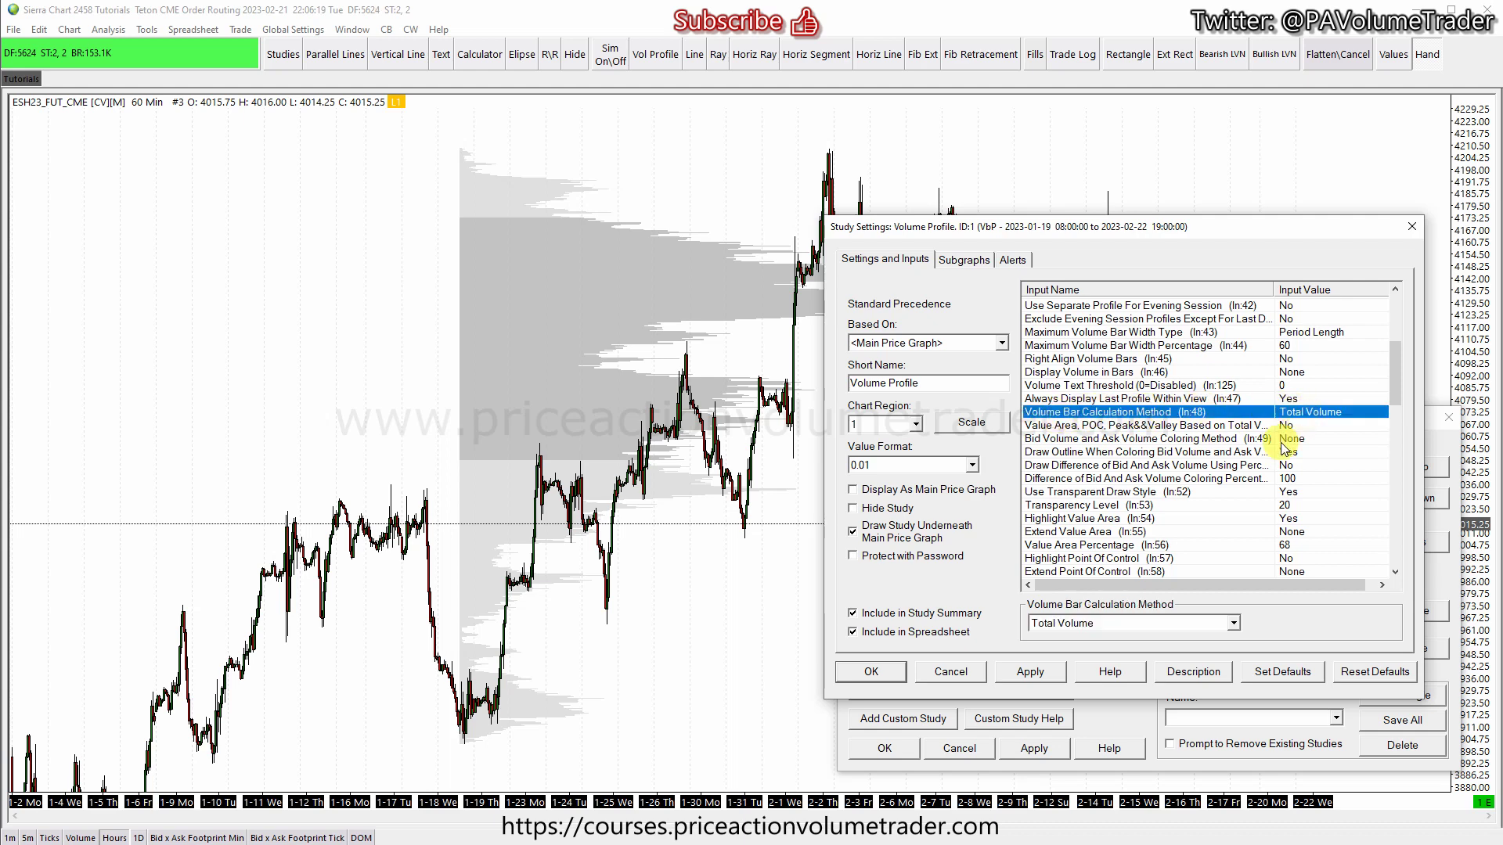
left_click(1234, 624)
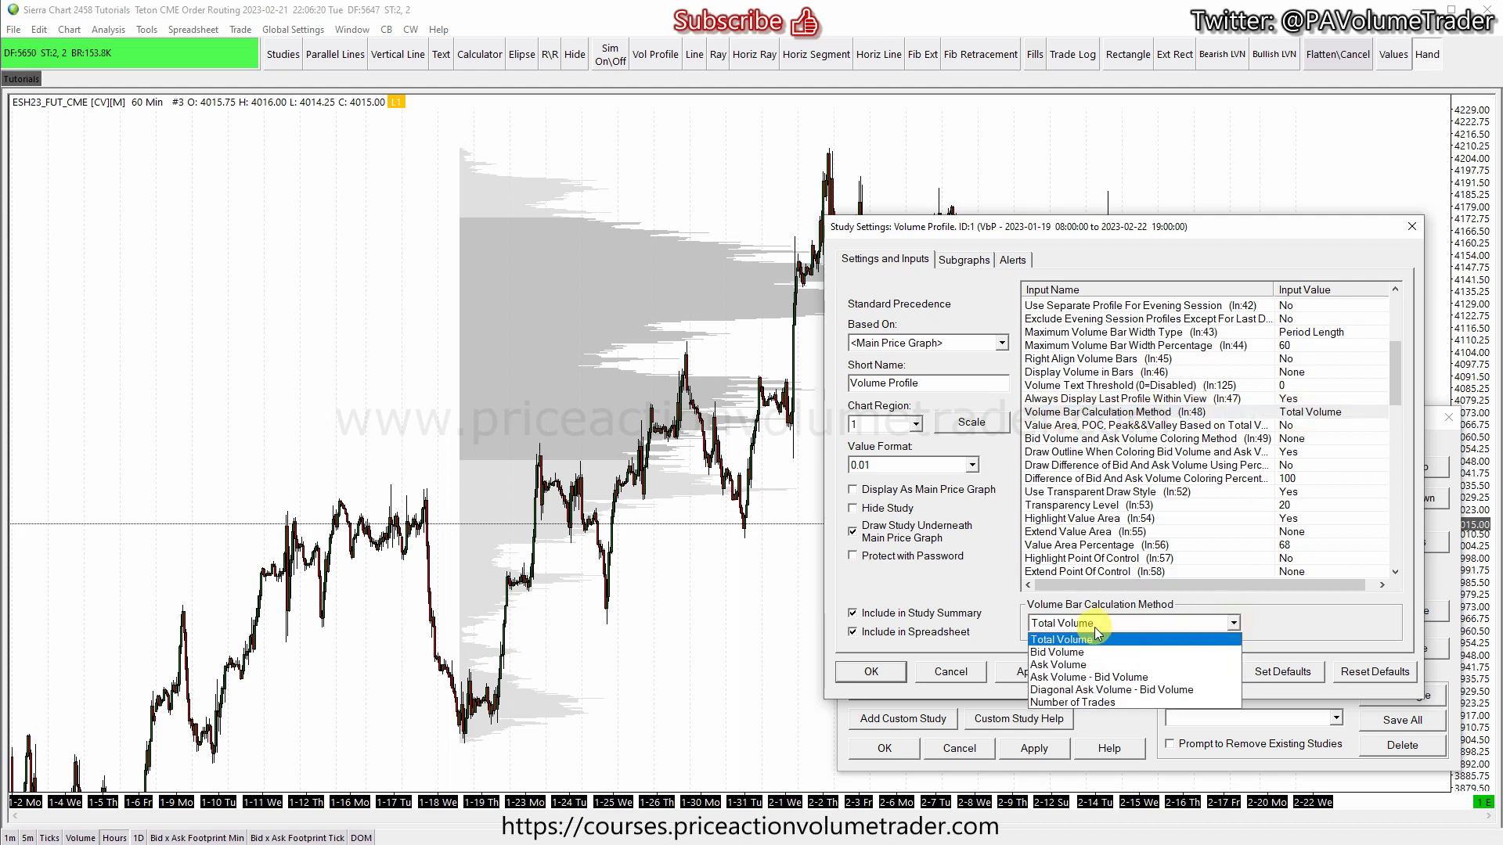
left_click(1124, 683)
left_click(1045, 673)
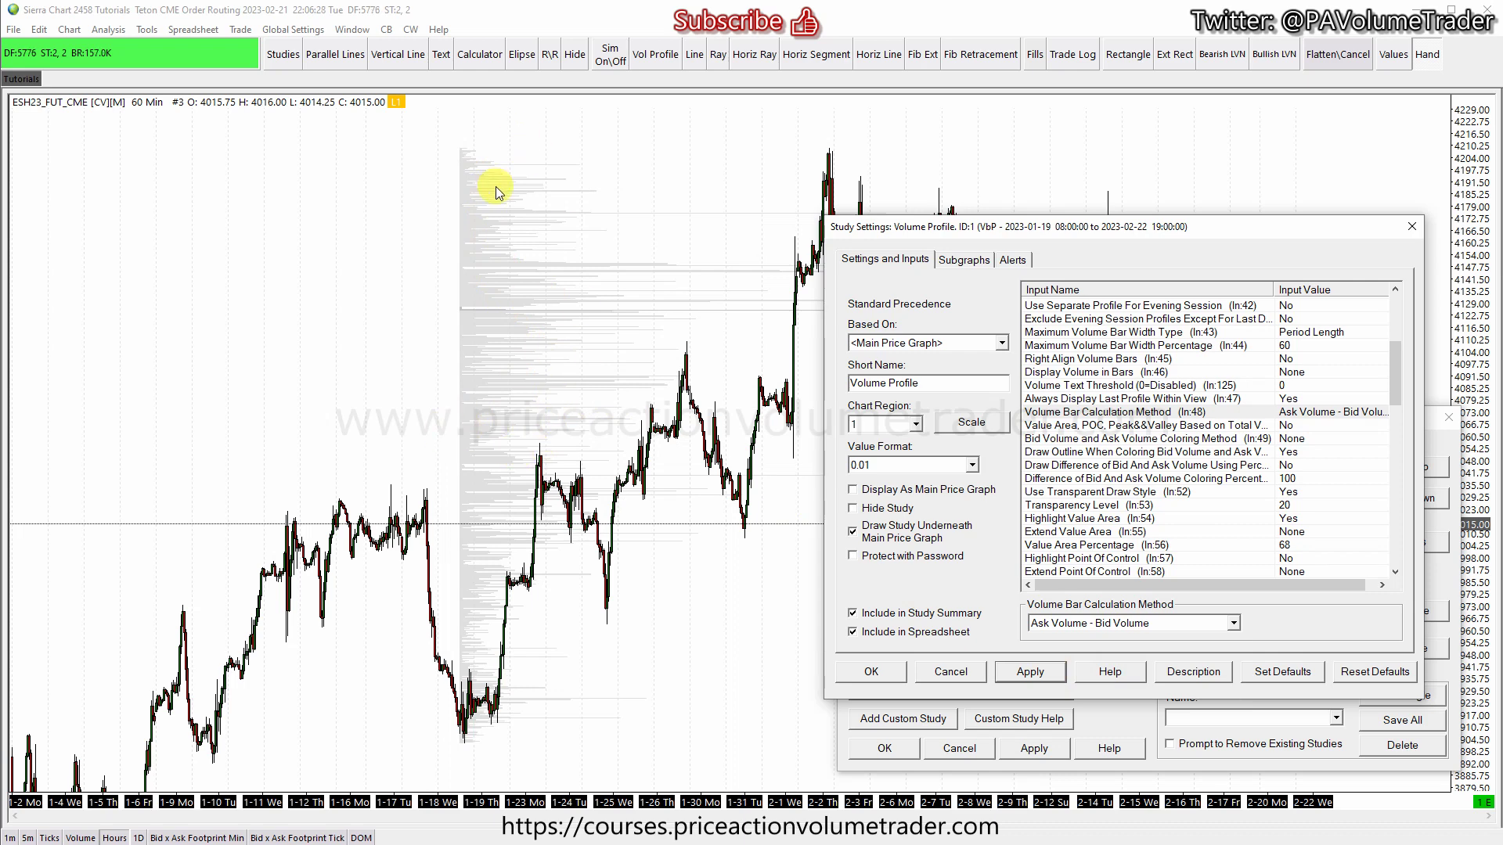
- Set the Coloring Method to Difference of Bid And Ask Volume Coloring after briefly trying Dominant full-bar coloring
left_click(1229, 440)
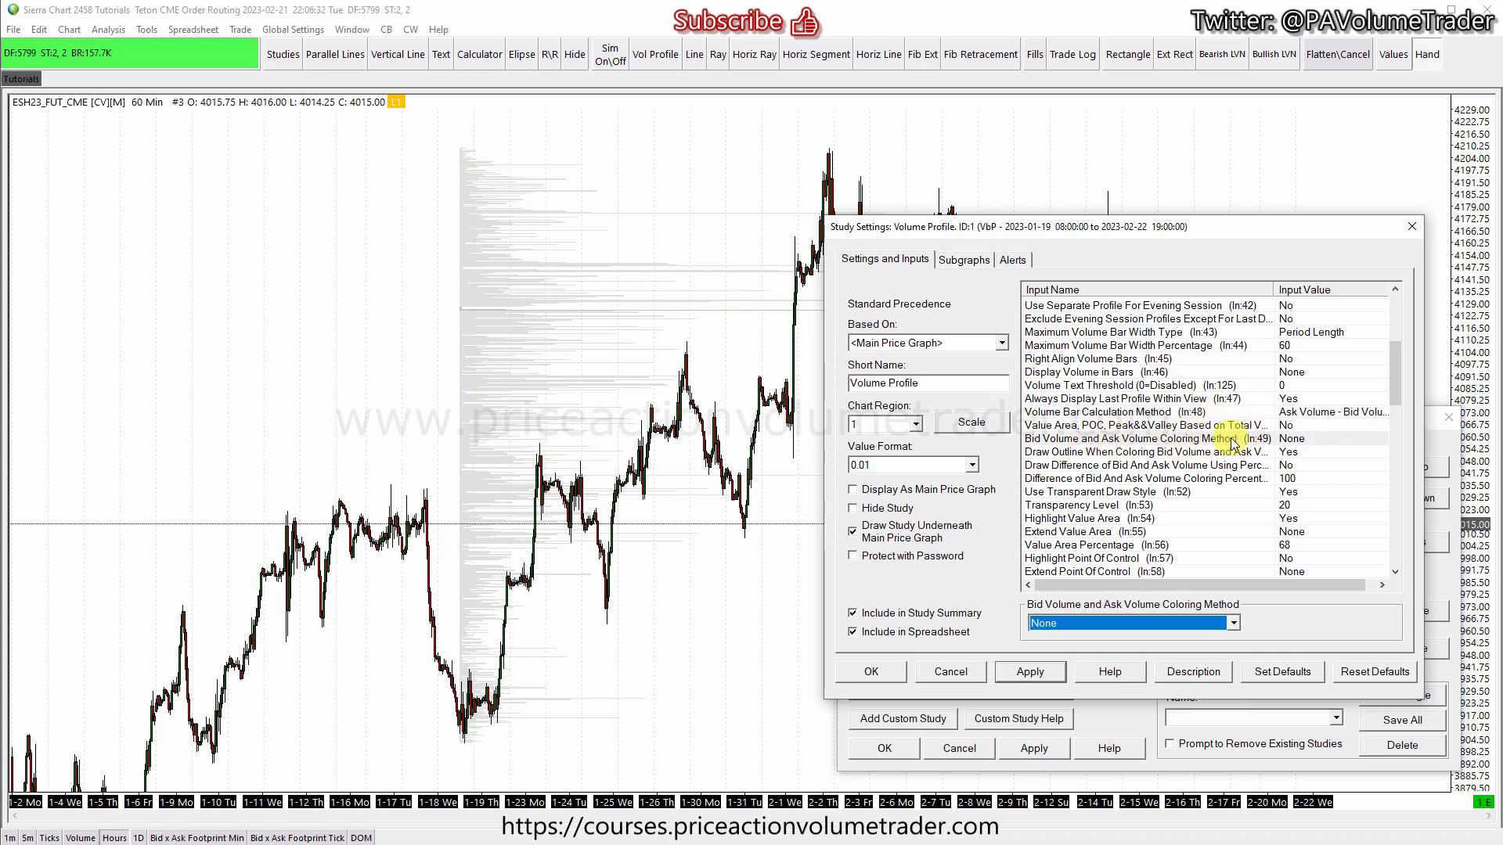
left_click(1234, 622)
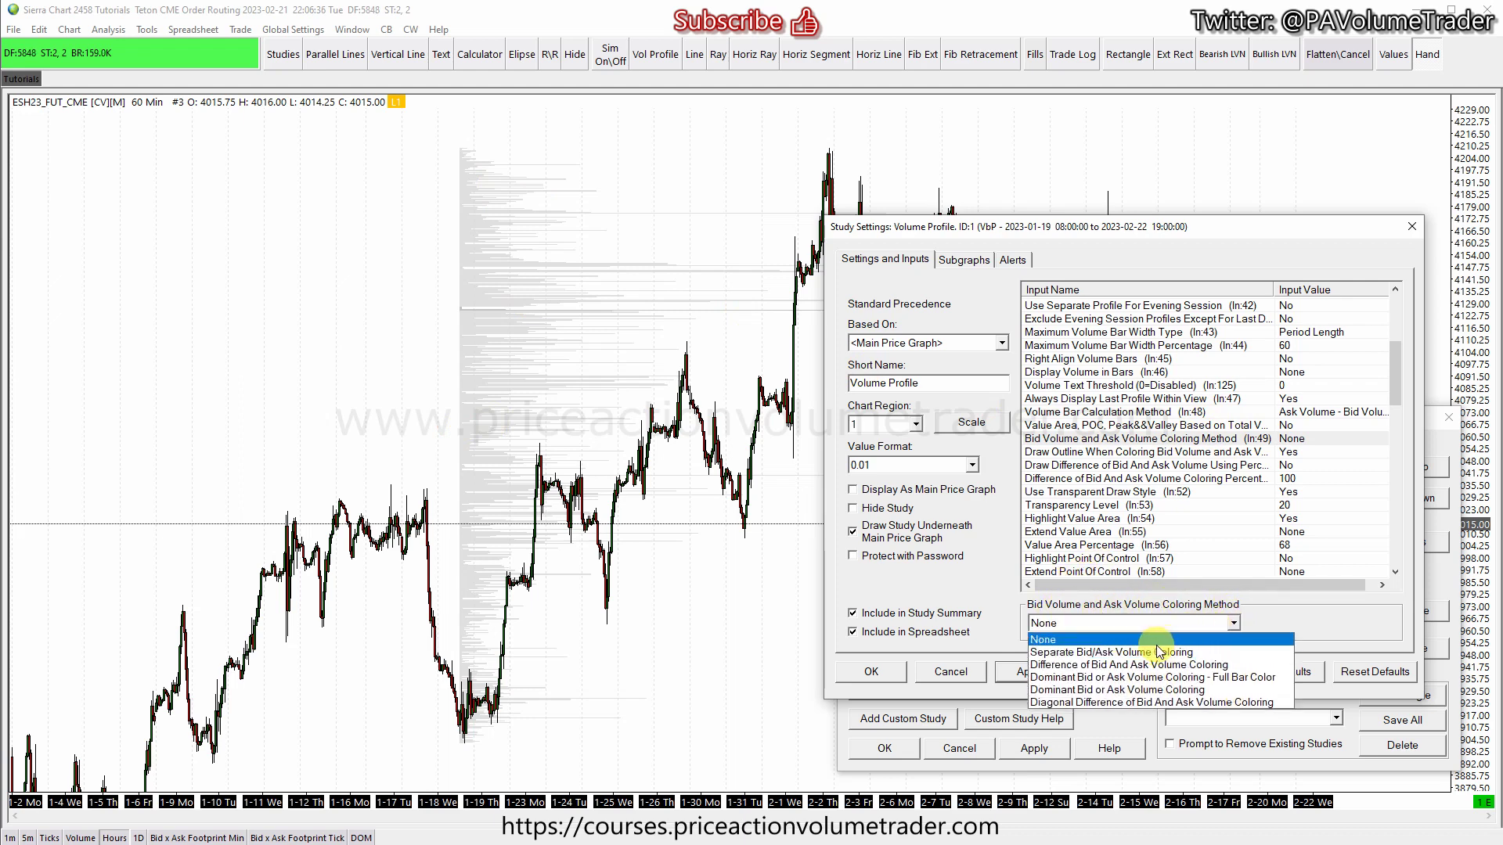
left_click(1159, 652)
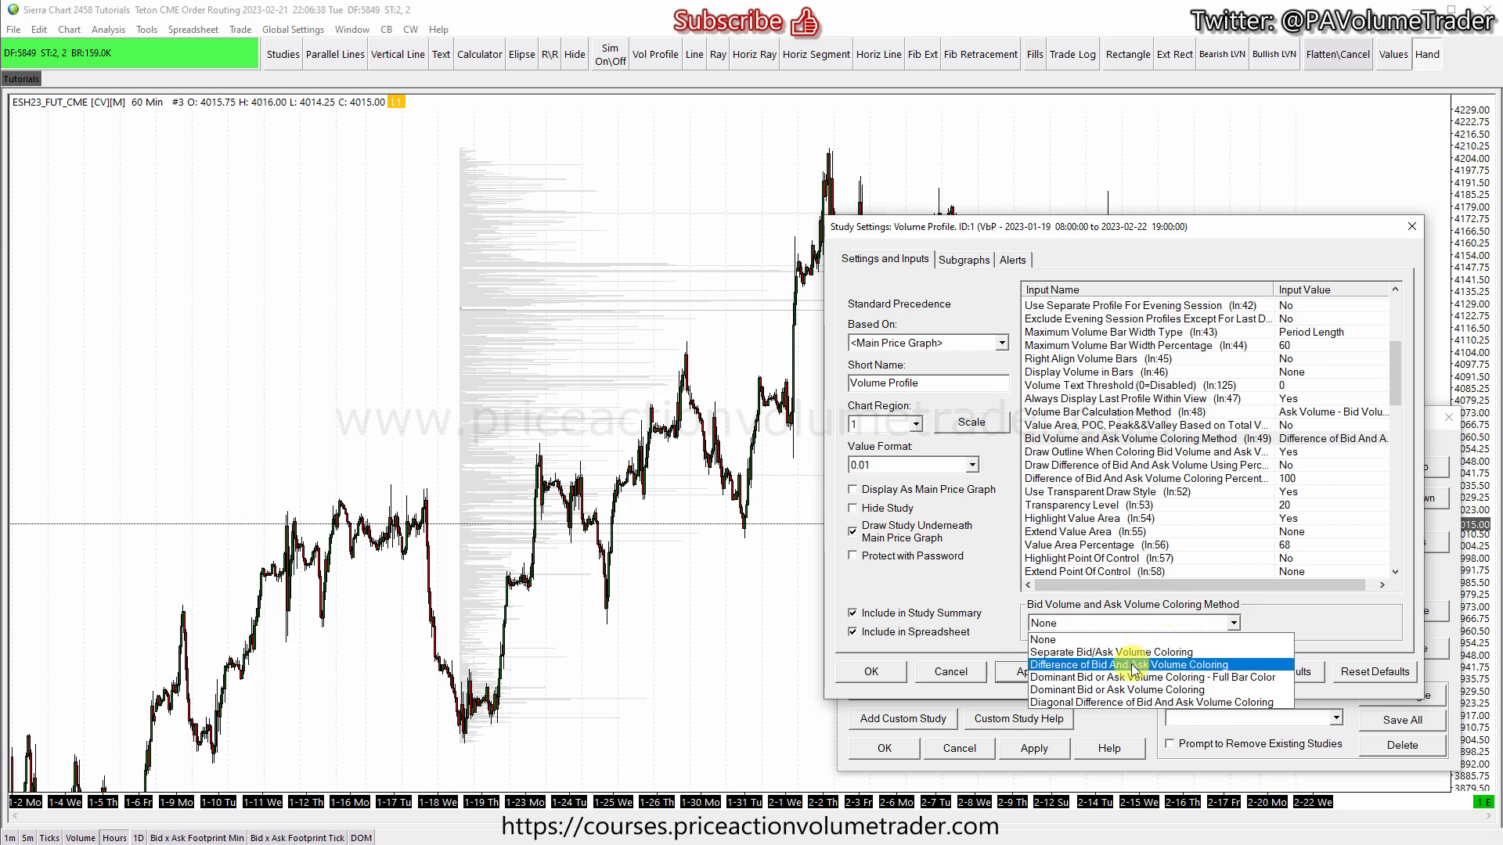
left_click(1185, 666)
left_click(1050, 676)
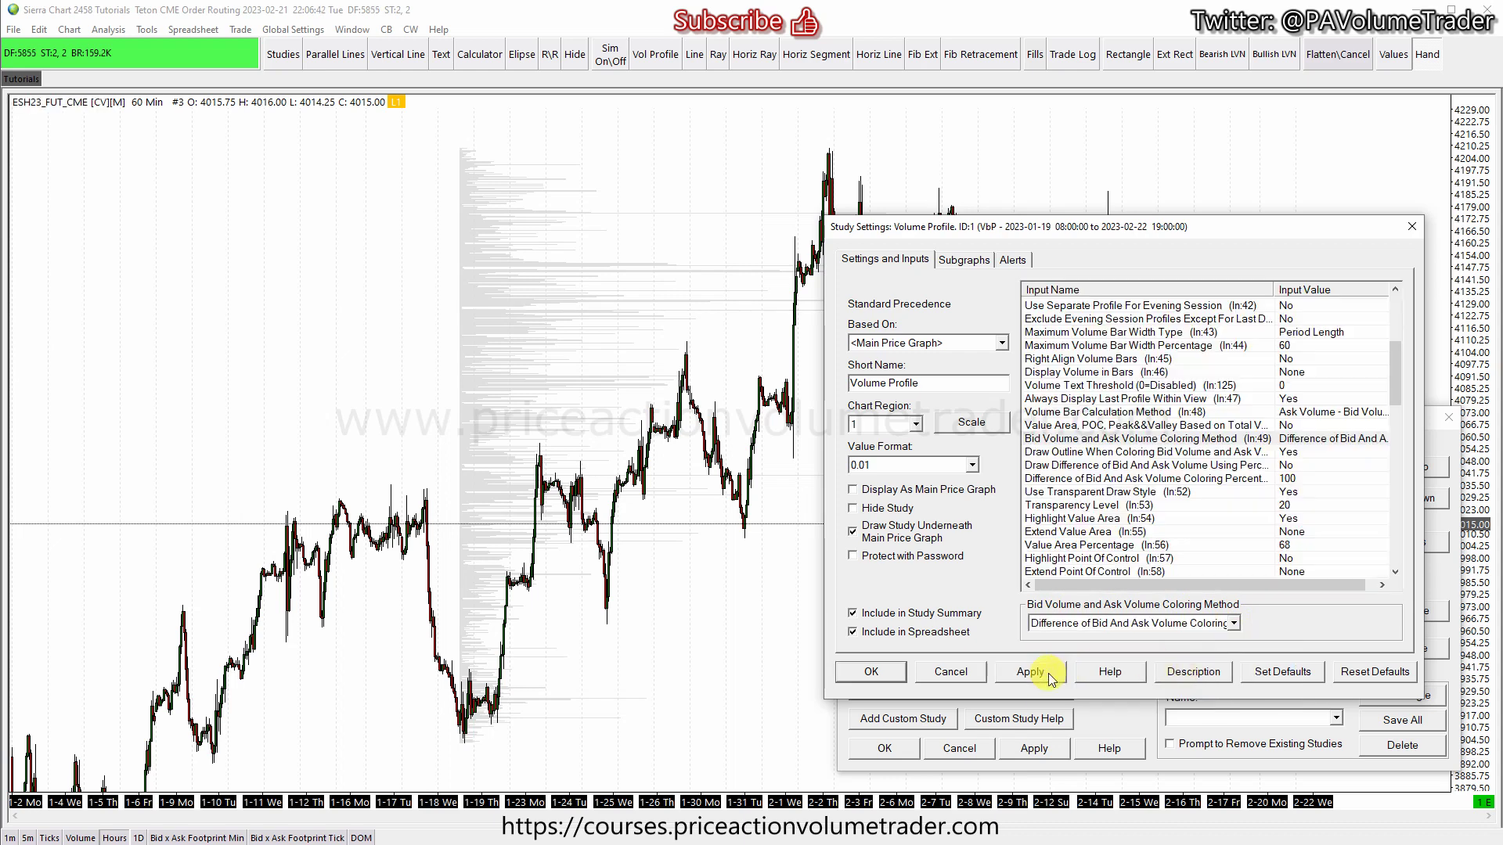
left_click(1315, 438)
left_click(1203, 630)
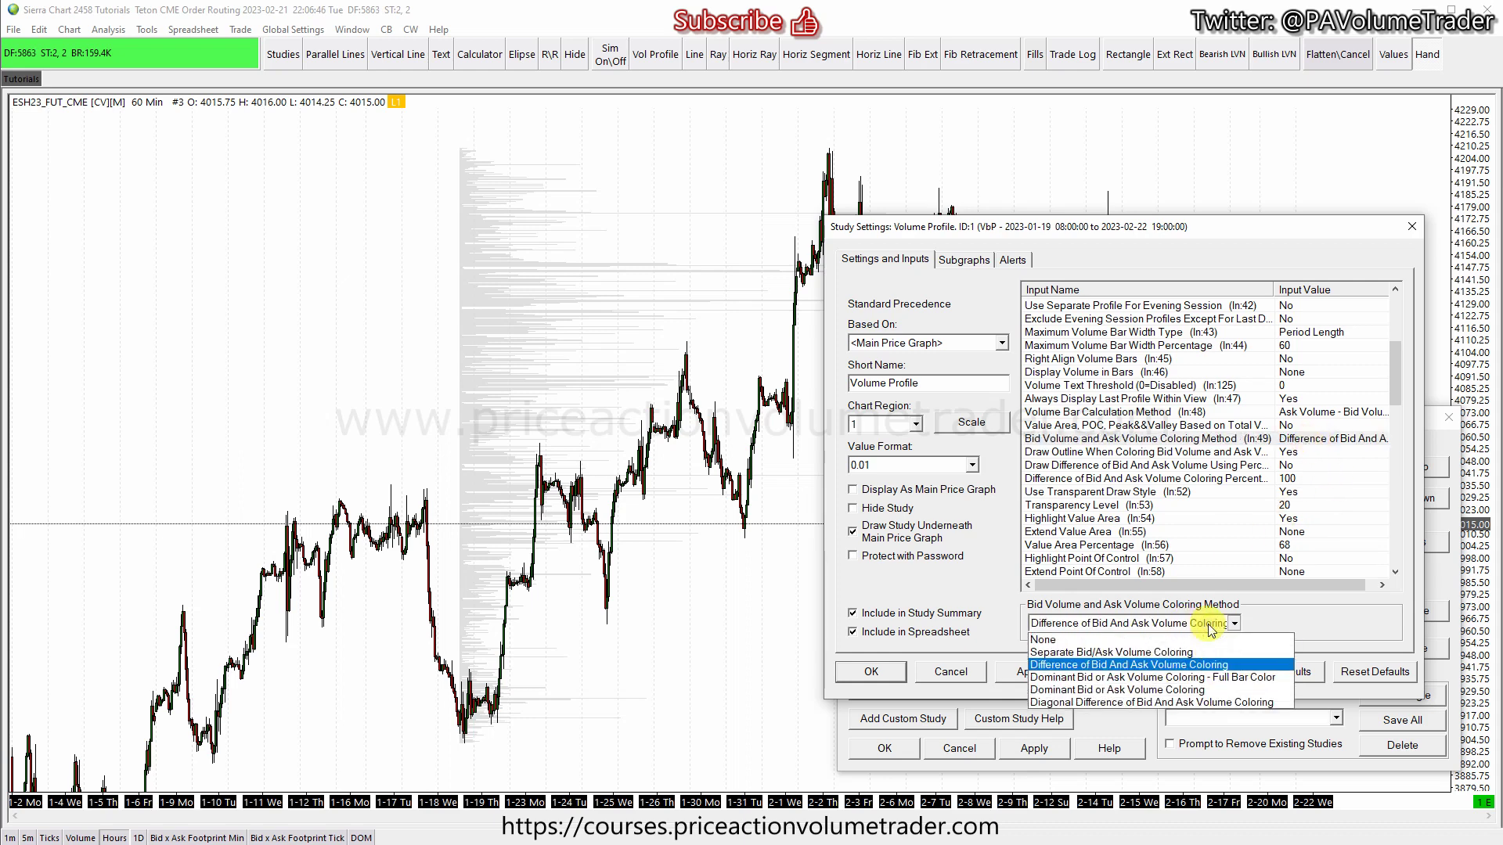
left_click(1123, 688)
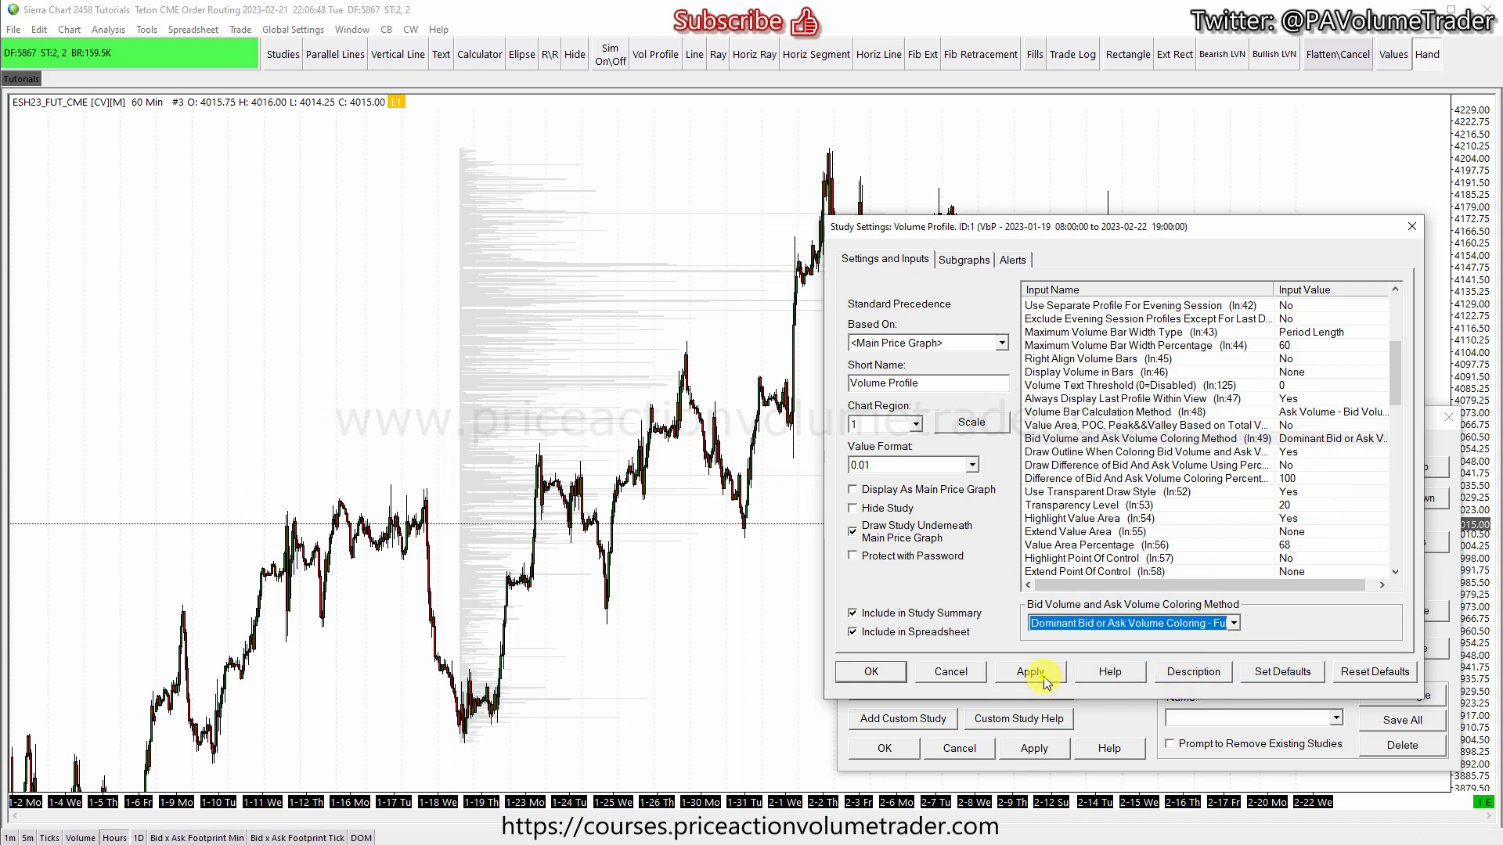
key("Up")
left_click(1159, 623)
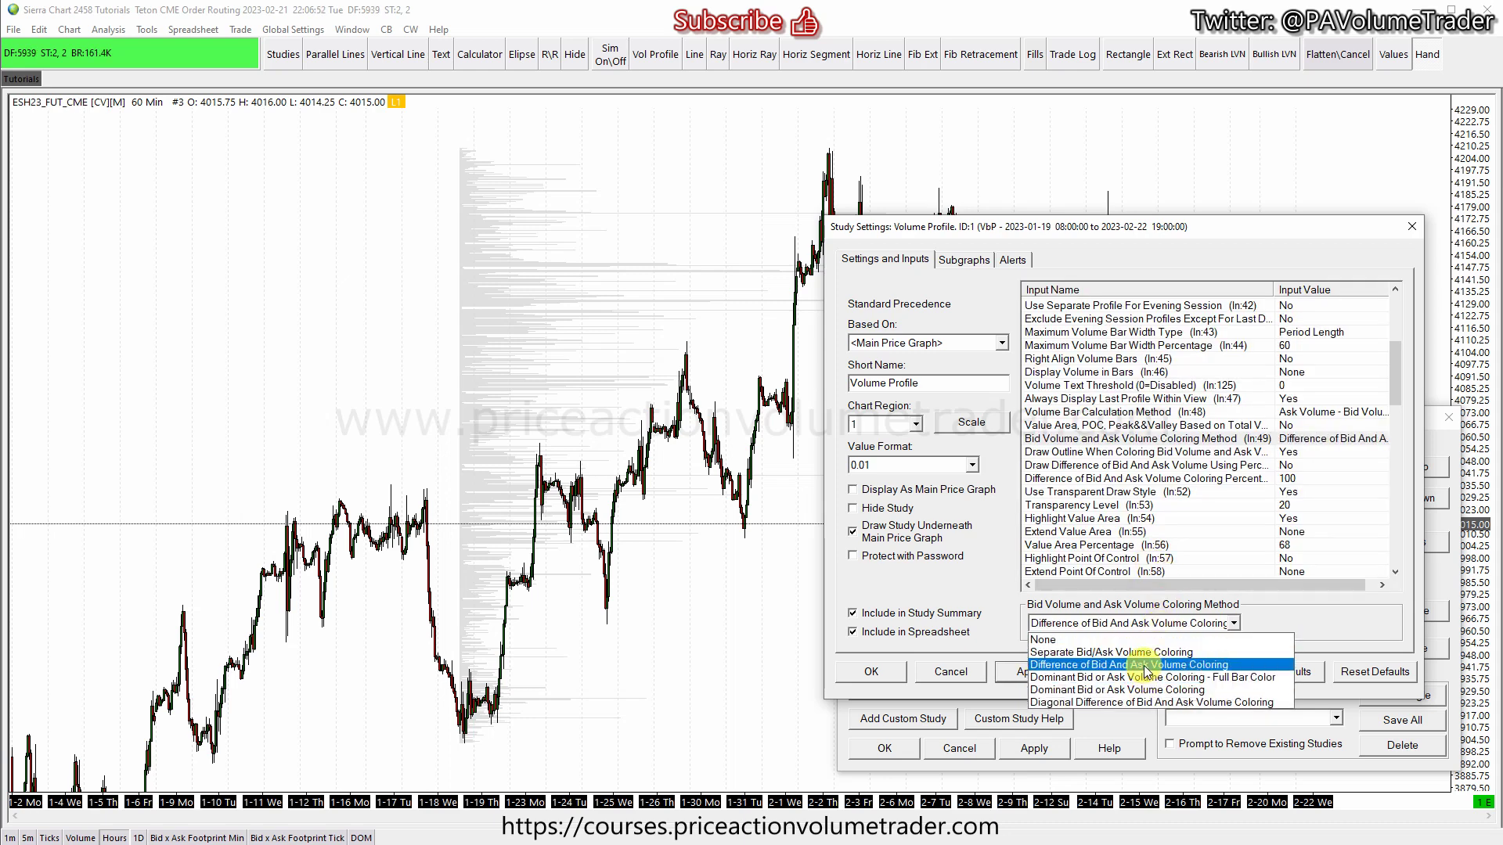
left_click(1144, 666)
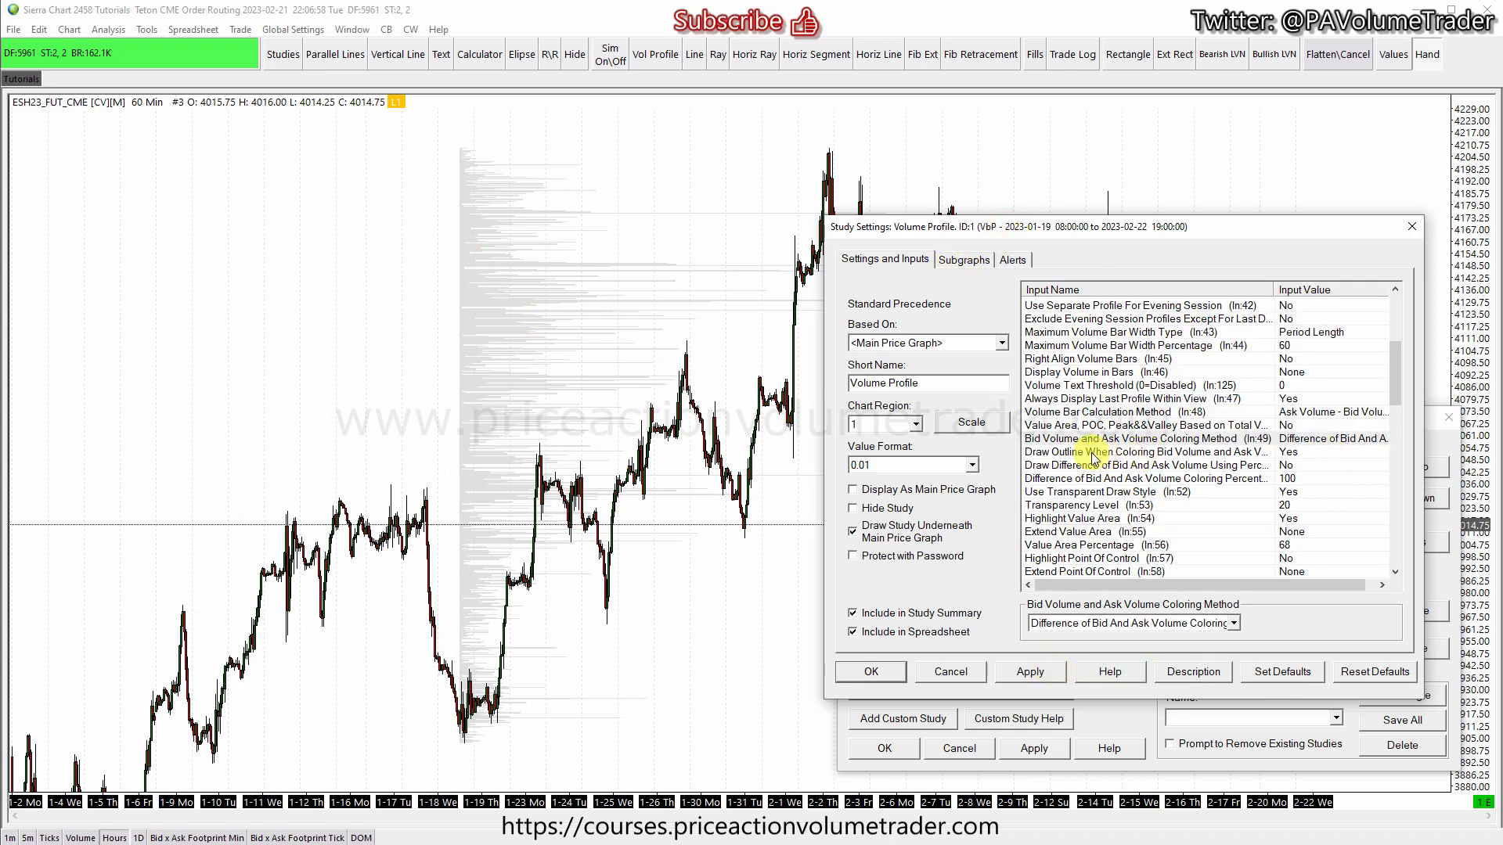
- Set Draw Outline to No and apply it to the profile
left_click(1327, 453)
left_click(1095, 630)
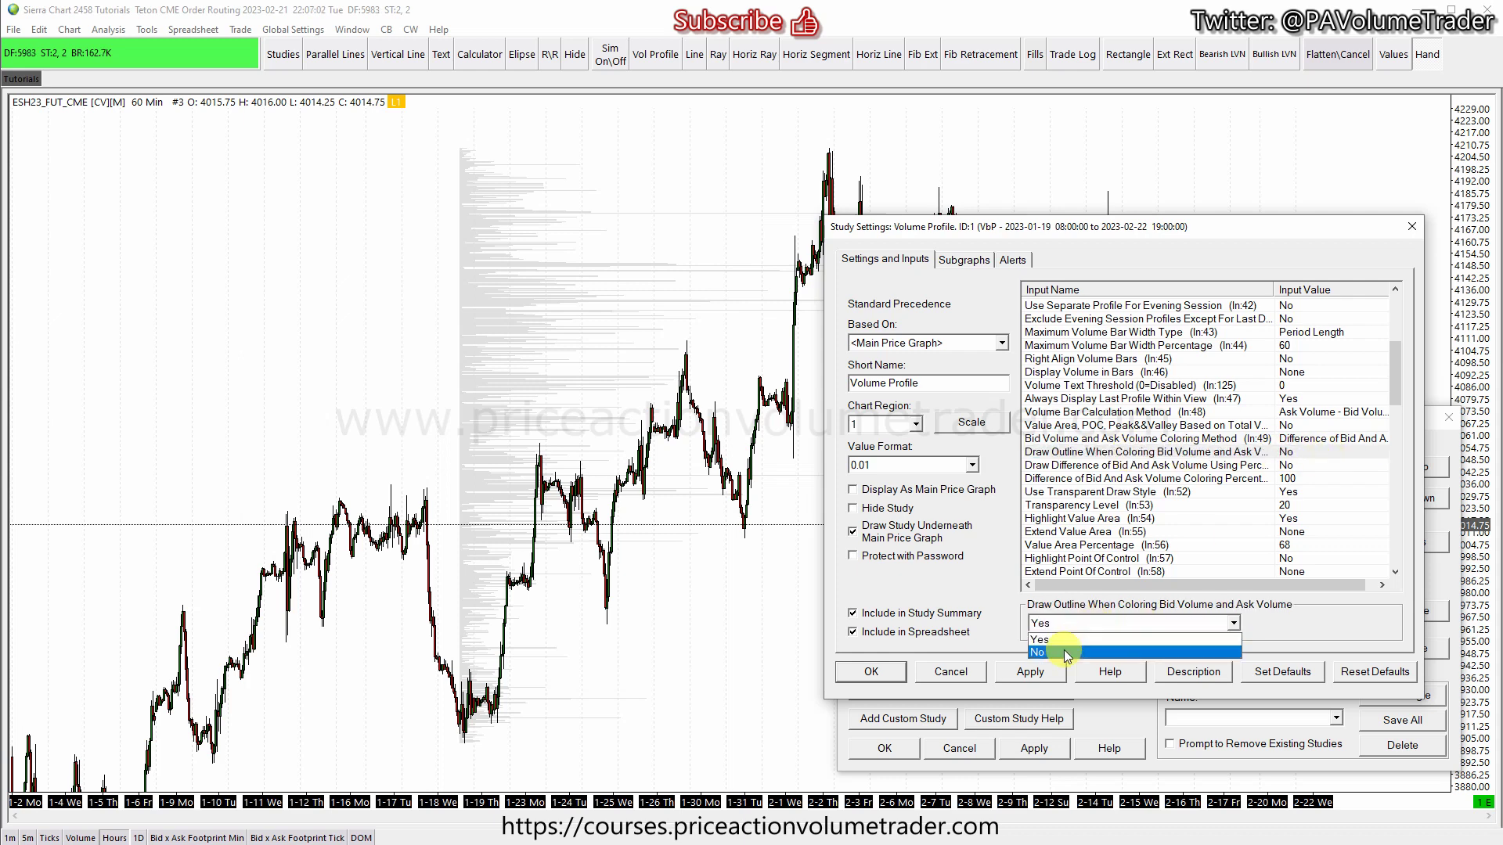
left_click(1063, 650)
left_click(1045, 673)
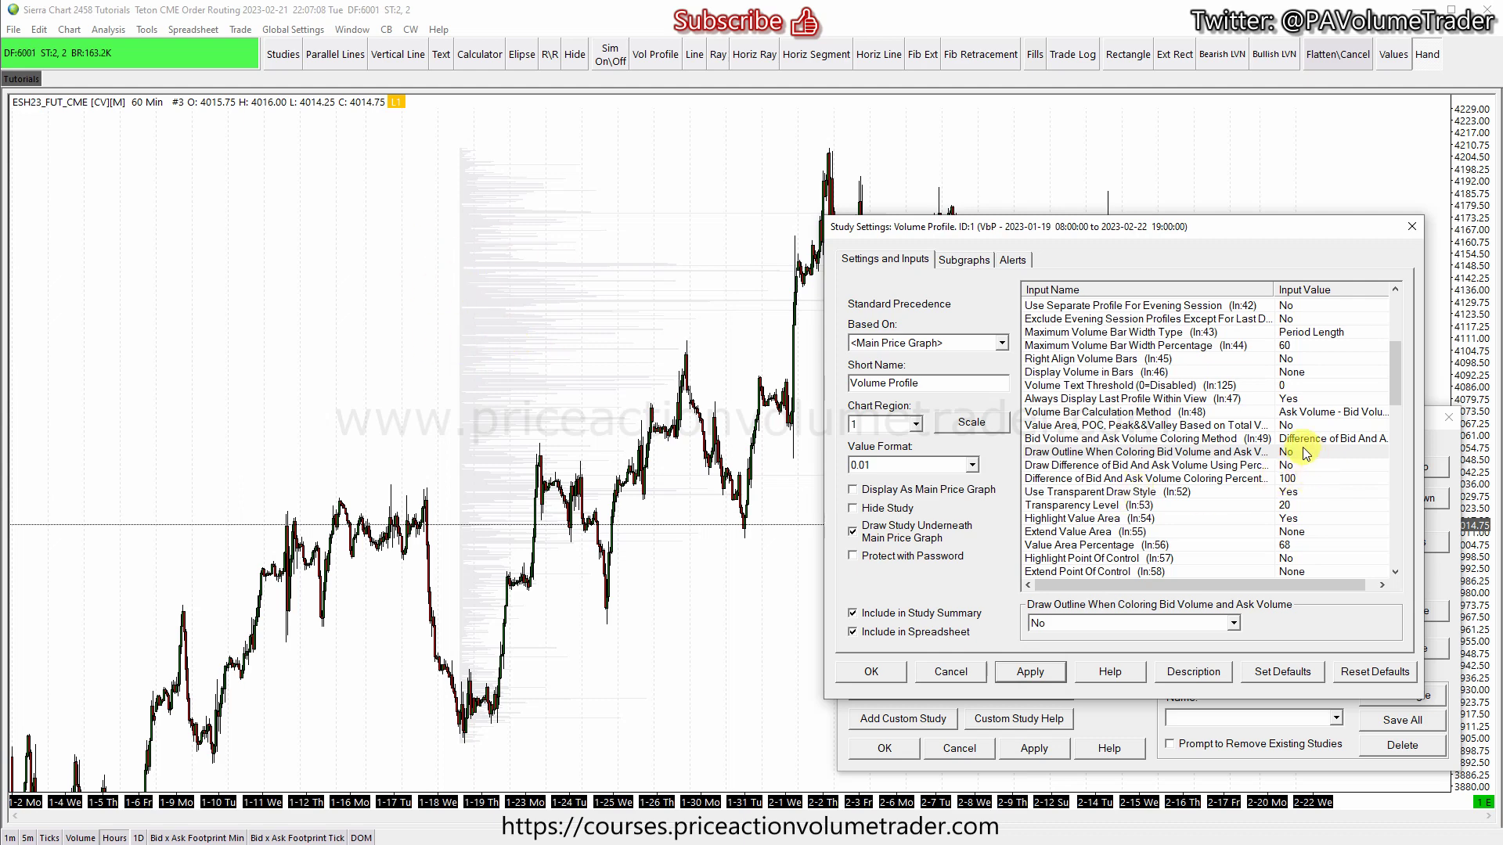
- Keep the Volume Bars Draw Method at Filled Volume Bars and apply
scroll(1314, 485, "down", 2)
scroll(1315, 490, "down", 1)
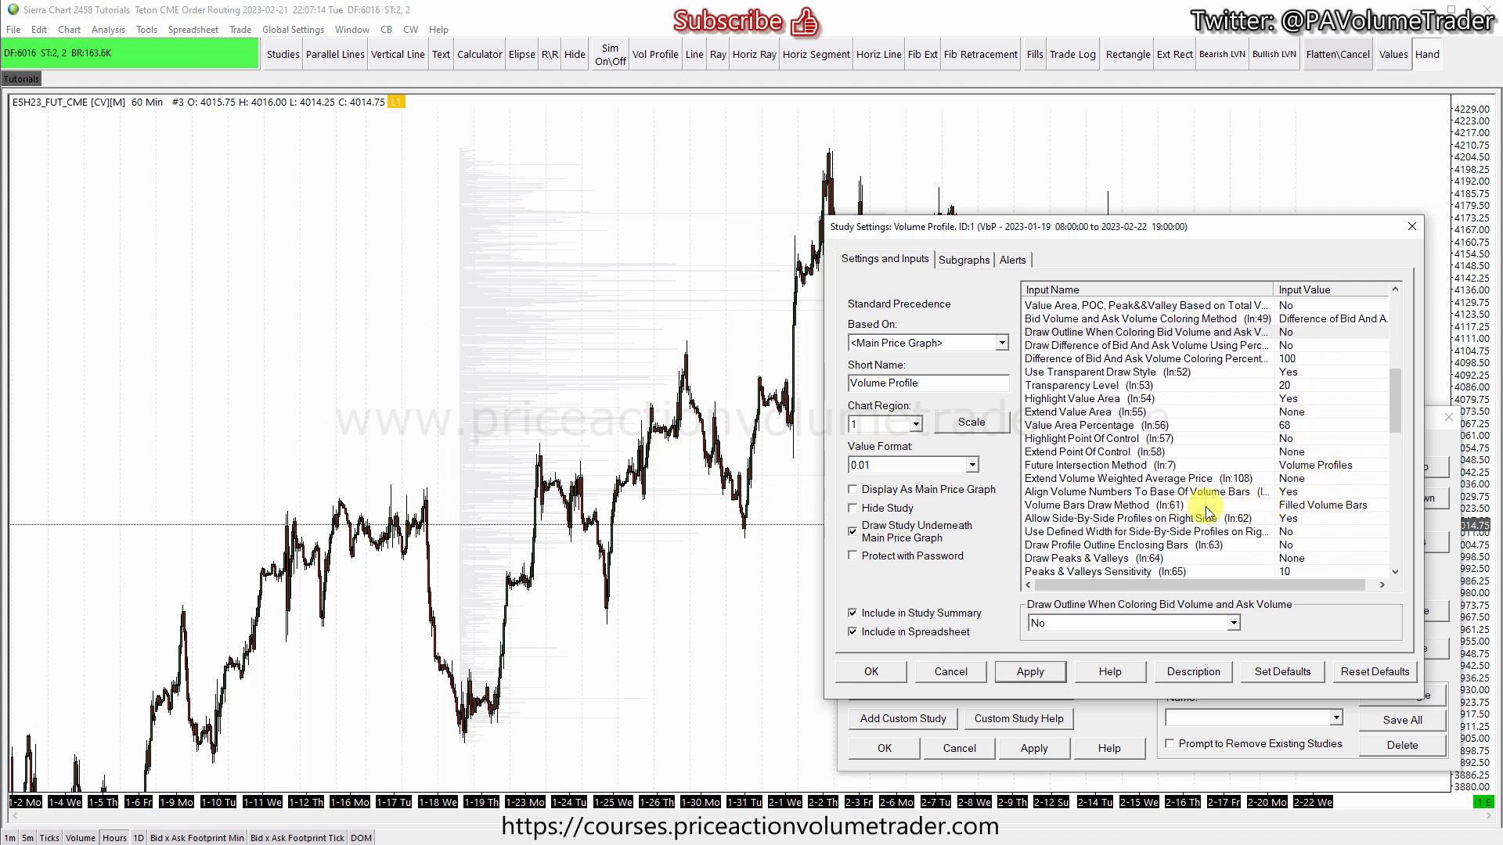
left_click(1336, 513)
left_click(1112, 624)
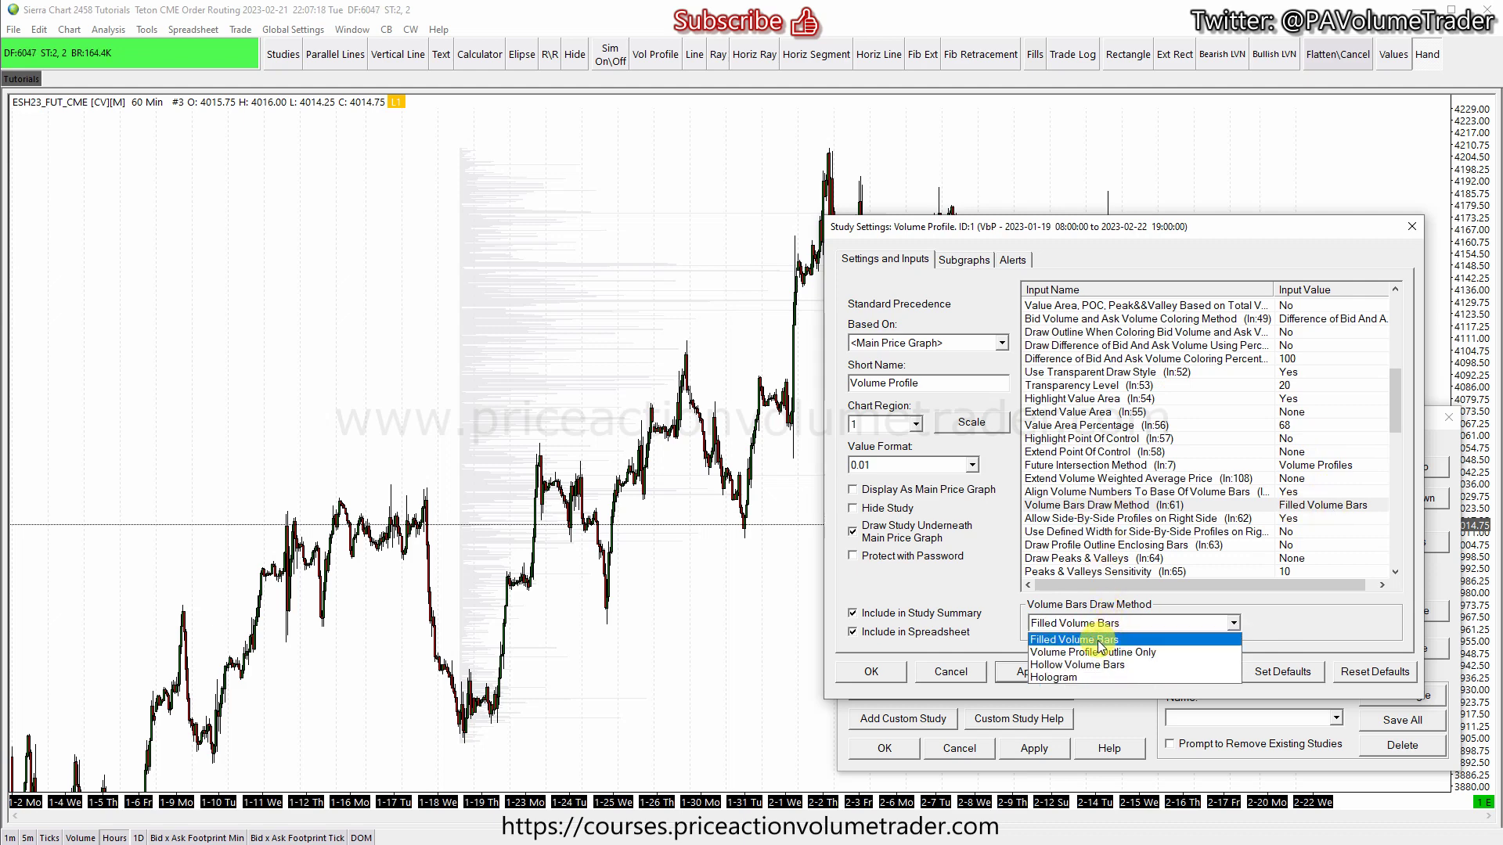
left_click(1100, 642)
left_click(1030, 671)
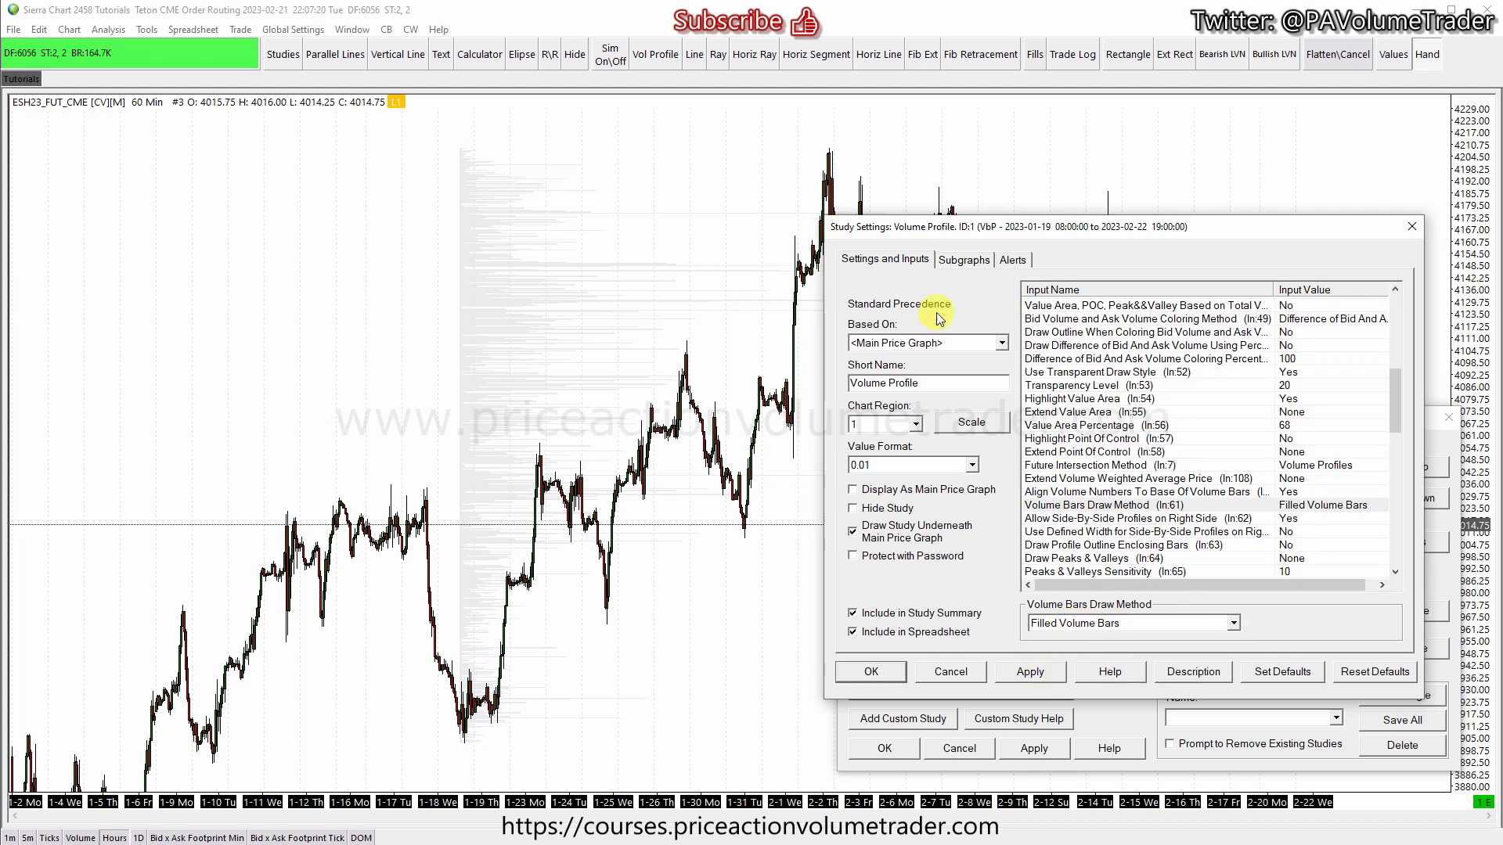
- Colour the SG6 bid/ask subgraph red and dark green, apply, and close with OK
left_click(961, 263)
scroll(991, 376, "down", 2)
scroll(990, 375, "down", 1)
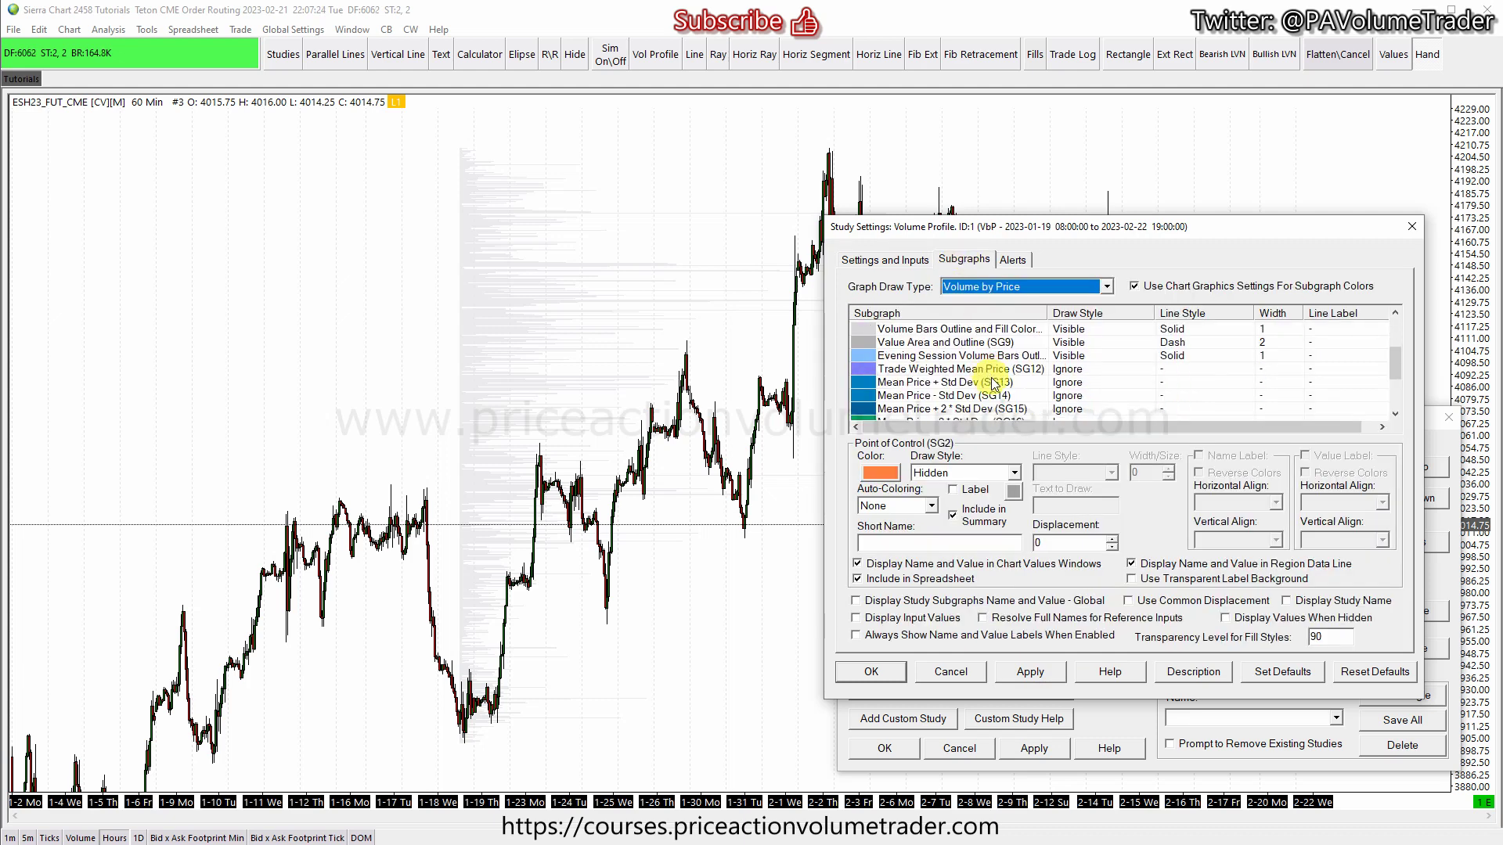
scroll(995, 384, "up", 1)
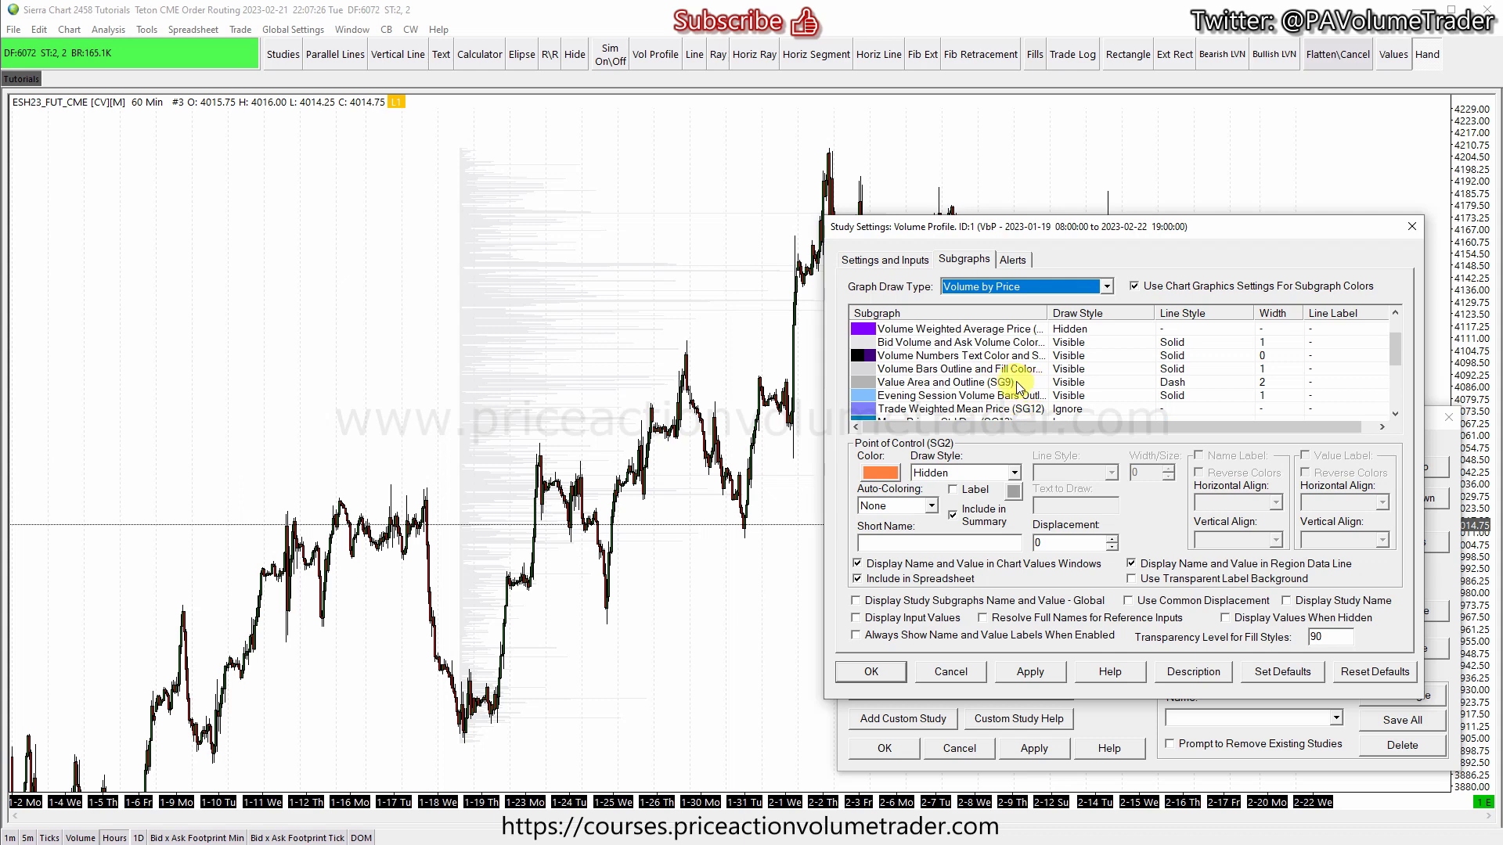
left_click(924, 342)
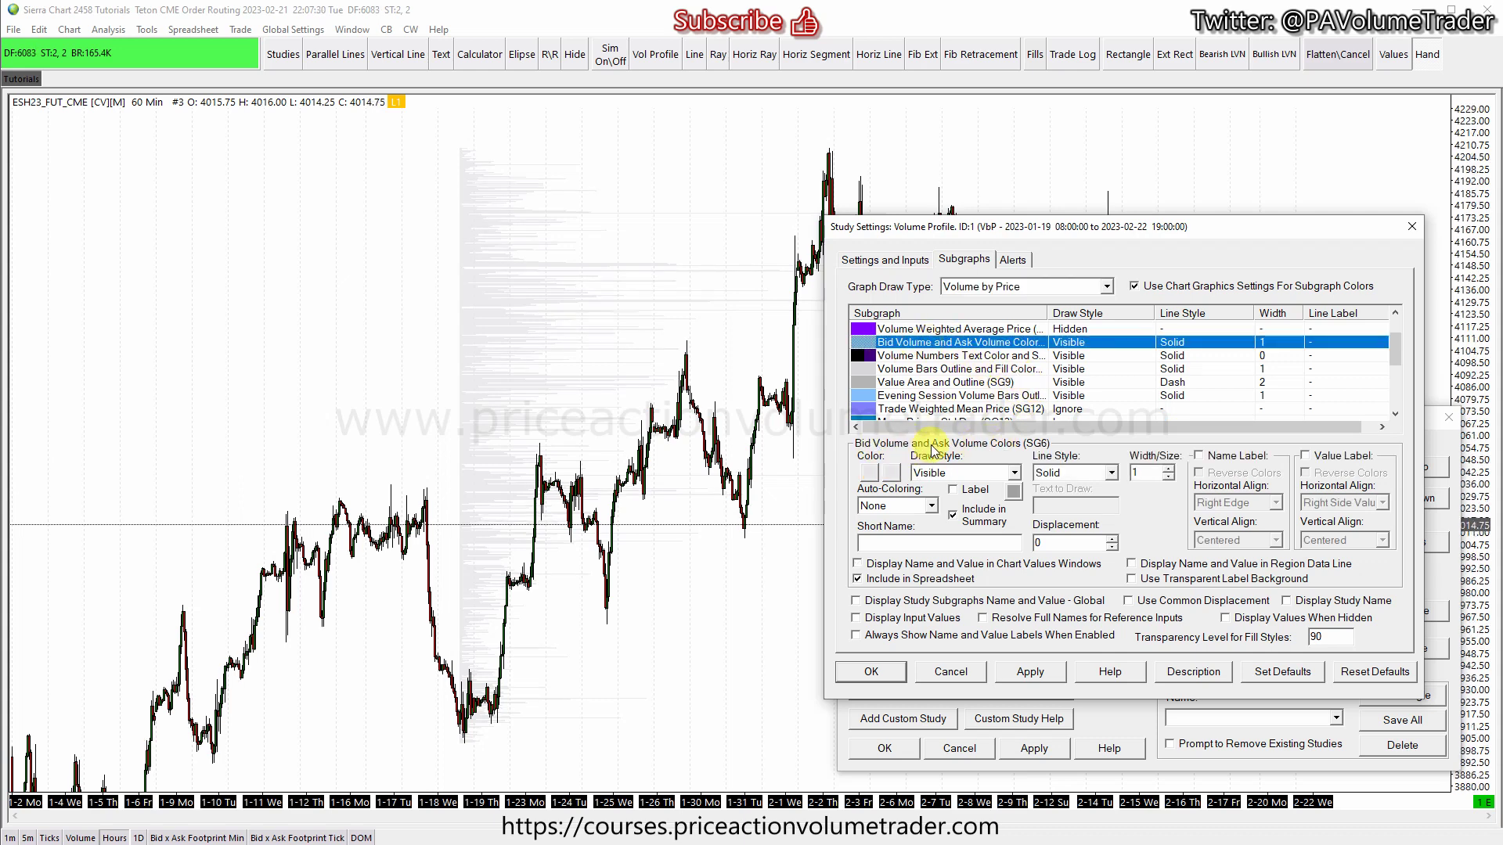
left_click(875, 474)
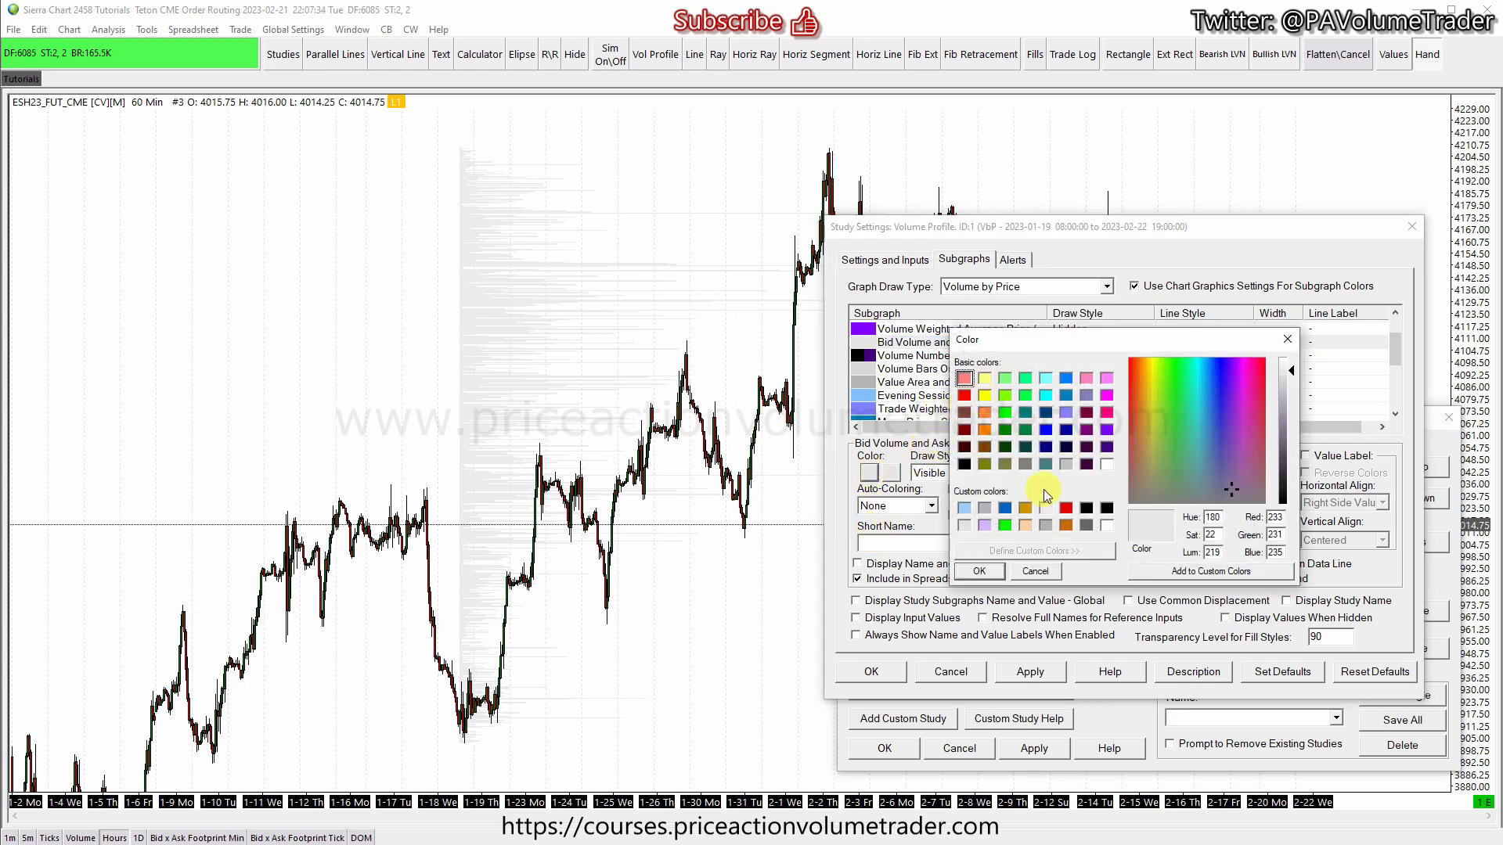
left_click(1066, 508)
left_click(979, 571)
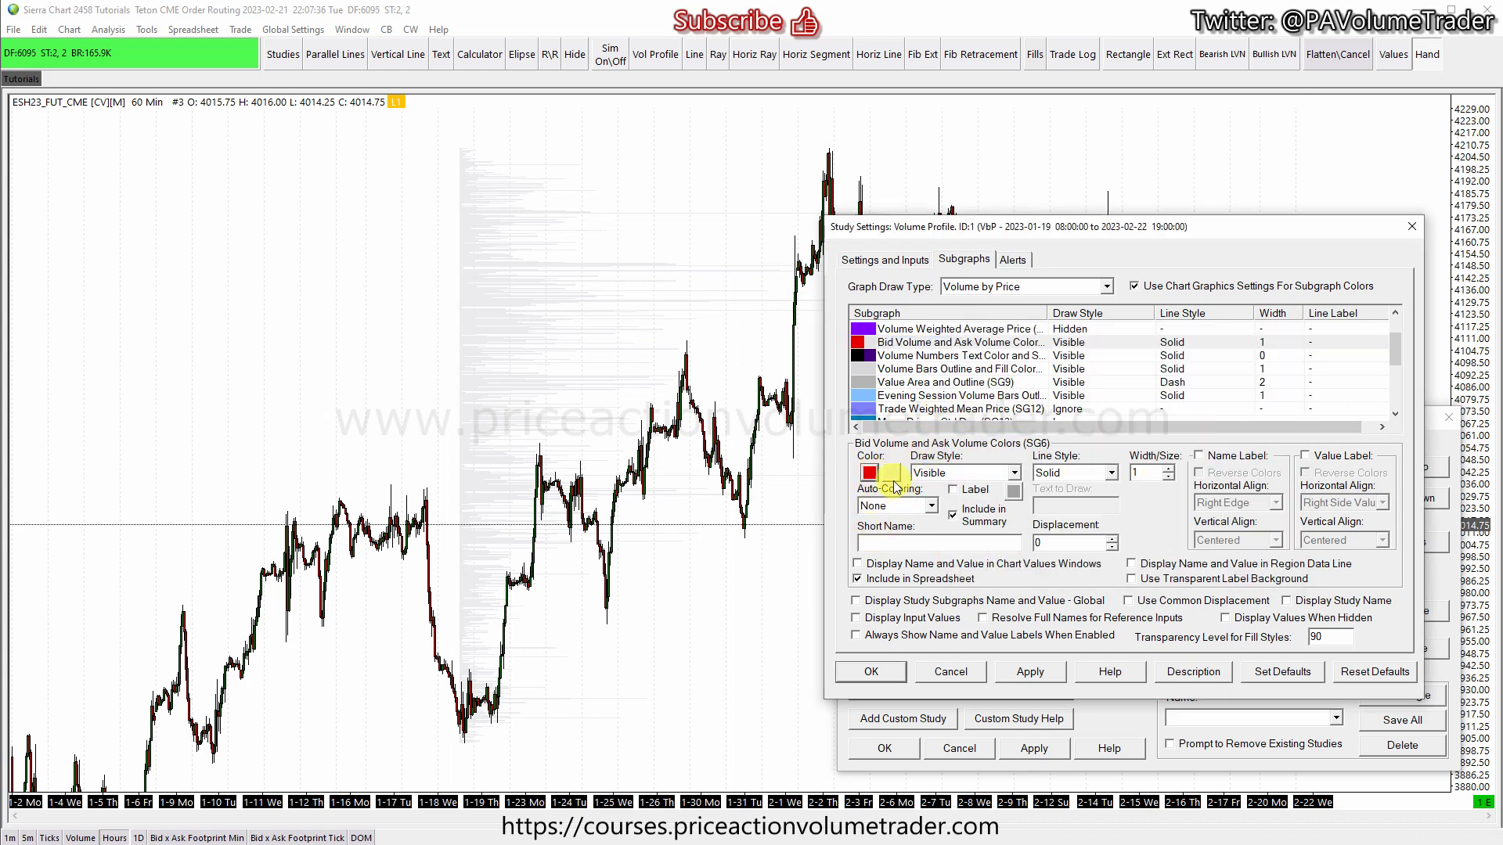
left_click(893, 475)
left_click(1005, 429)
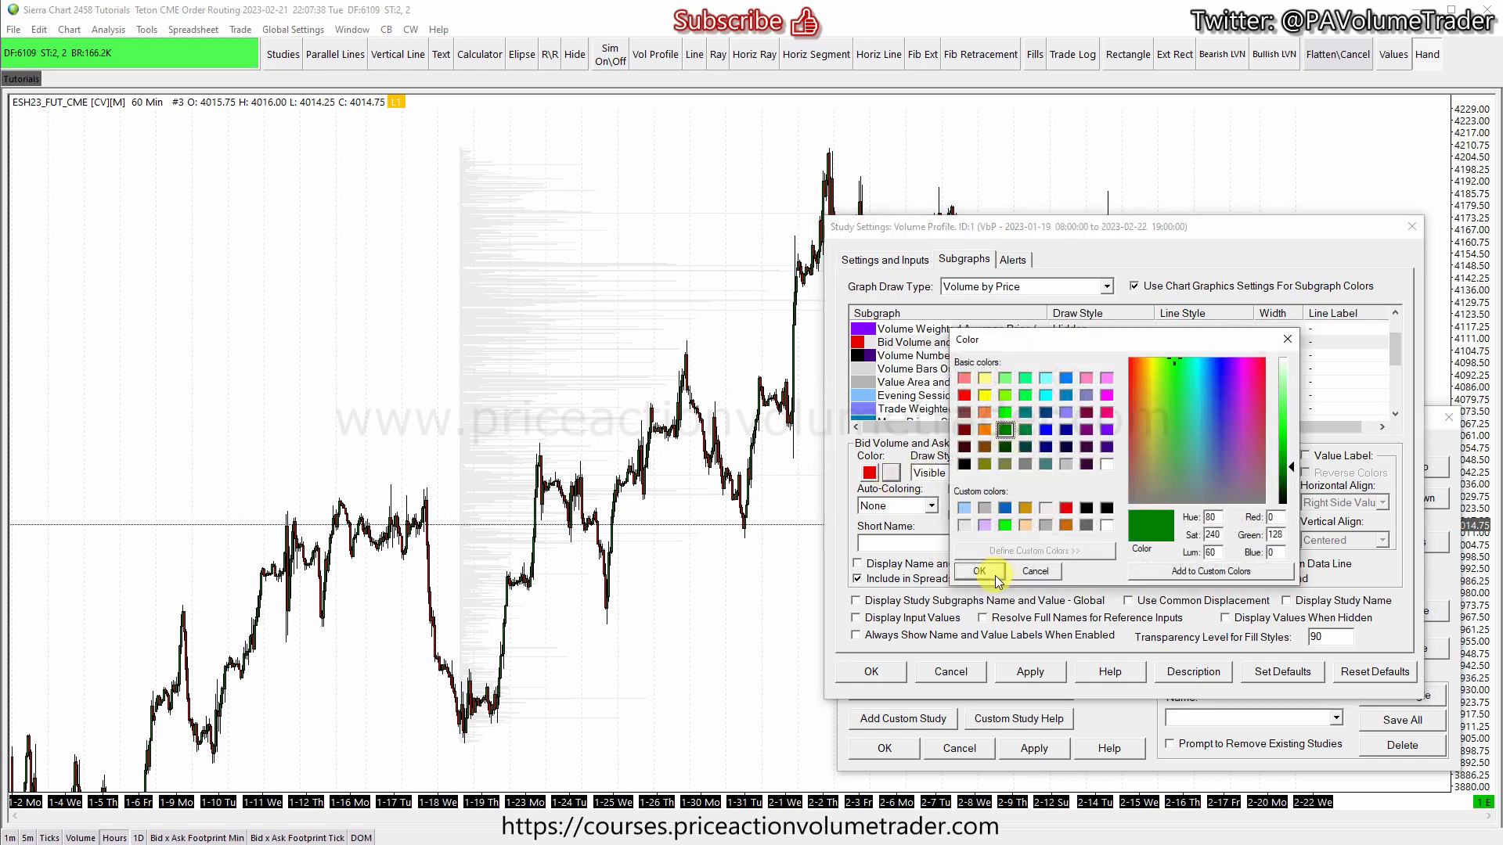
left_click(979, 570)
left_click(1028, 671)
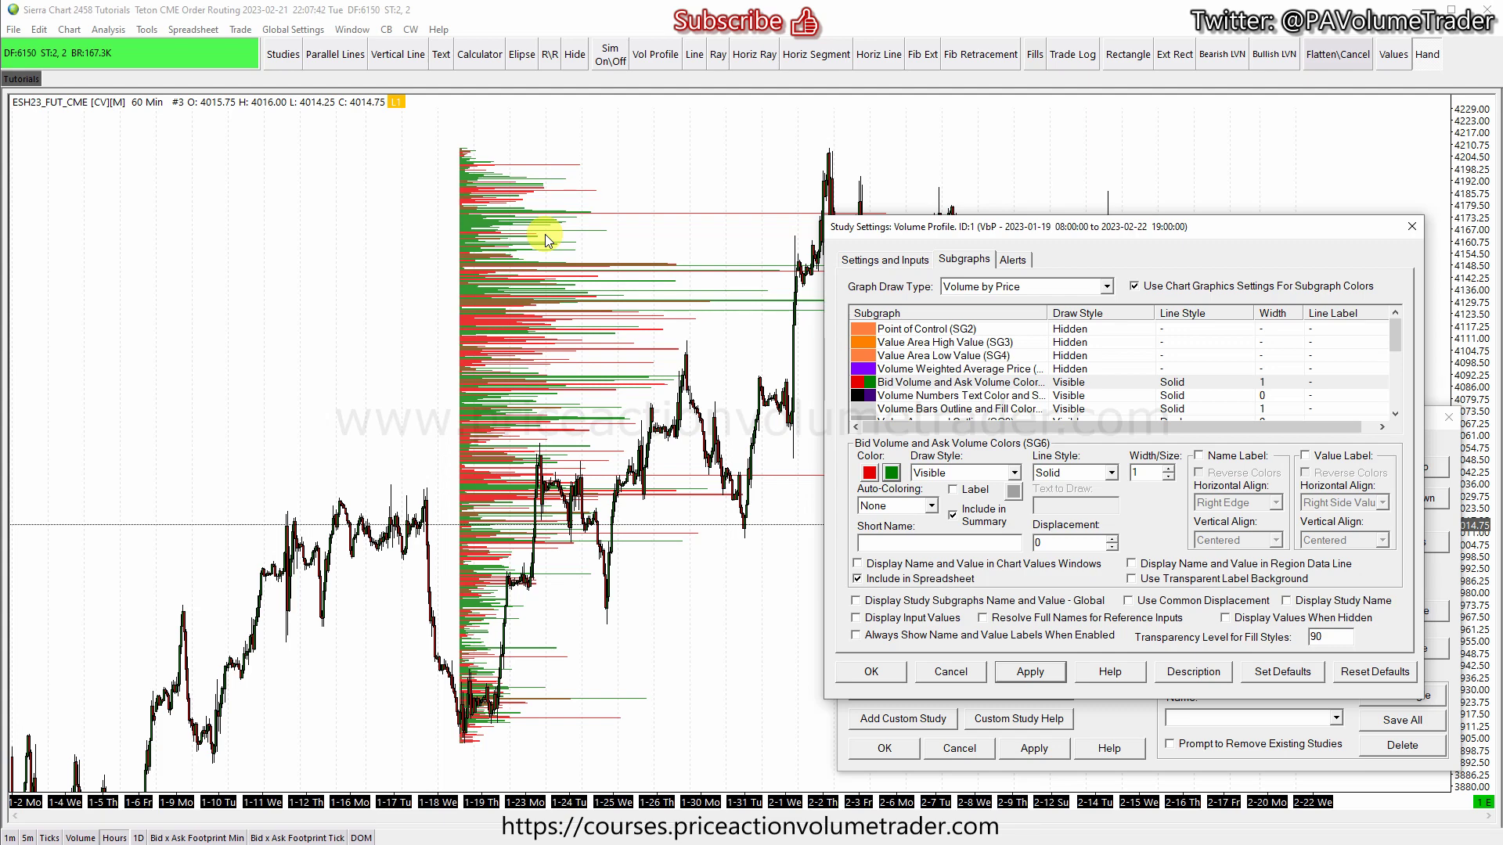
left_click(883, 675)
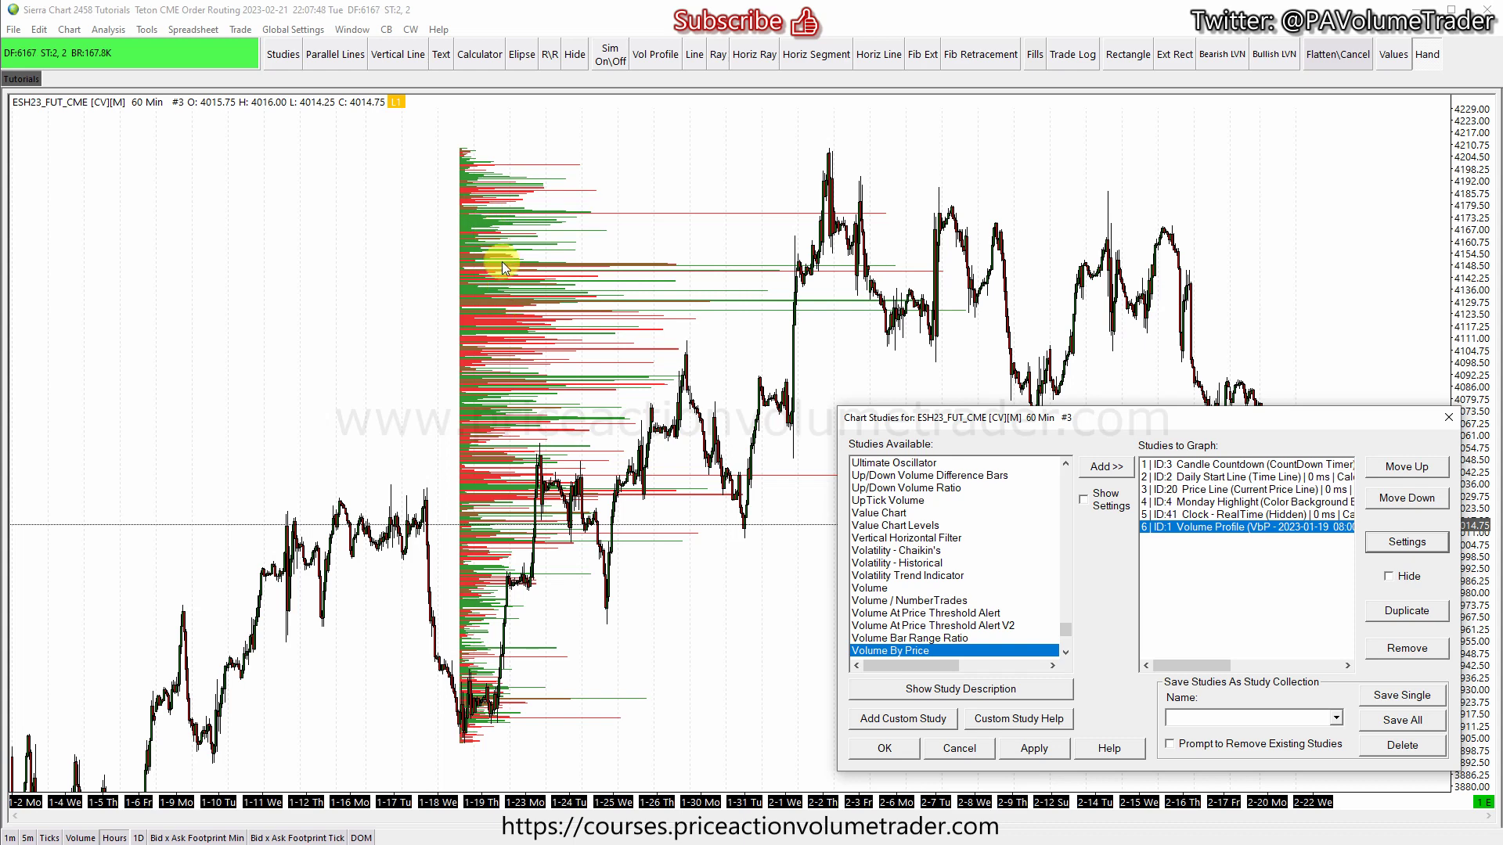
- Reopen the Volume Profile settings, preview Ticks Per Volume Bar at 1, then apply 2
left_click(1409, 541)
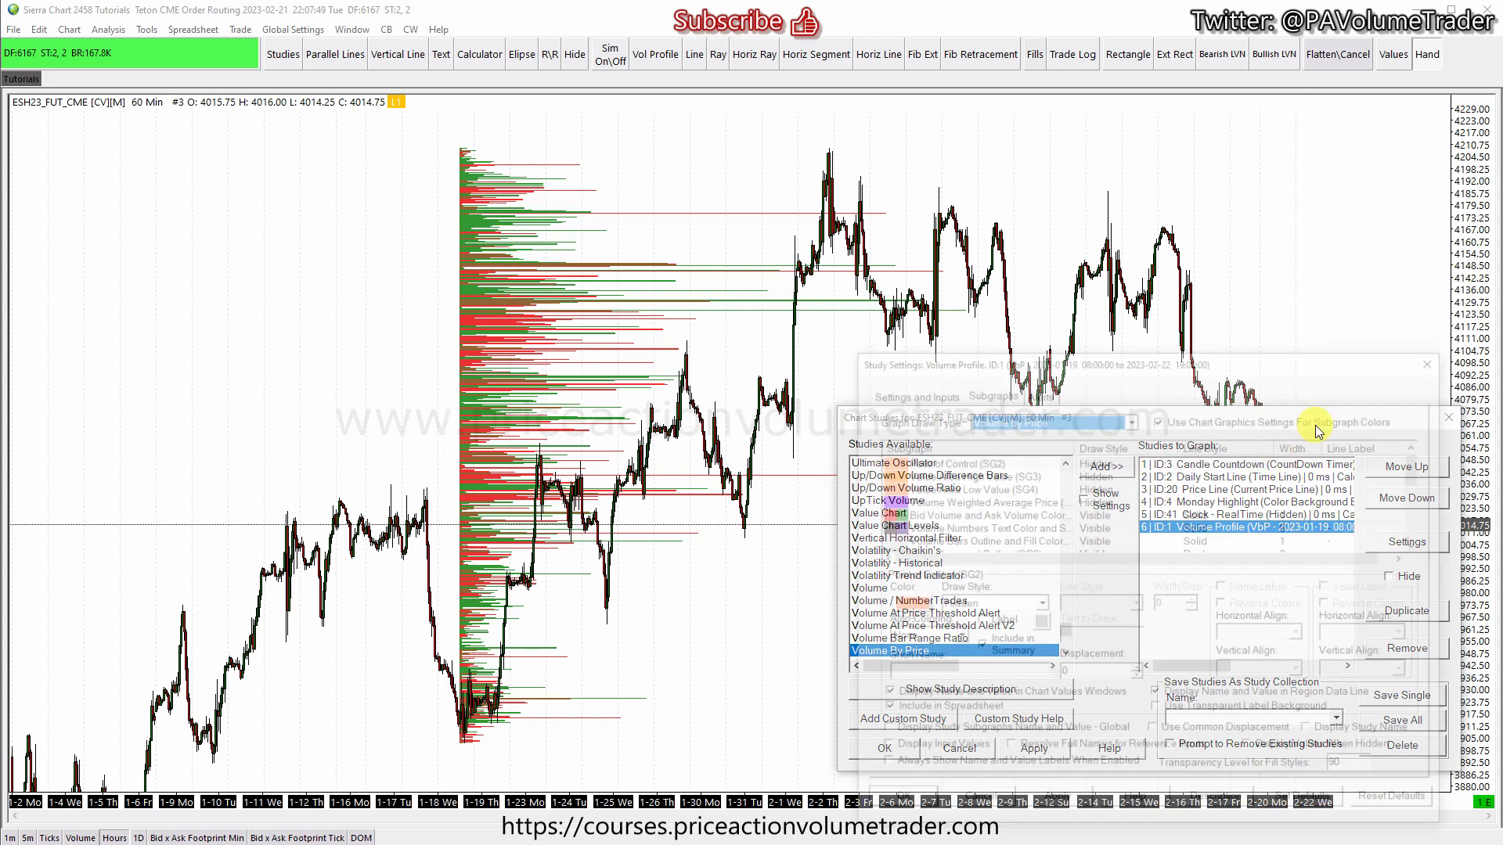
left_click(923, 392)
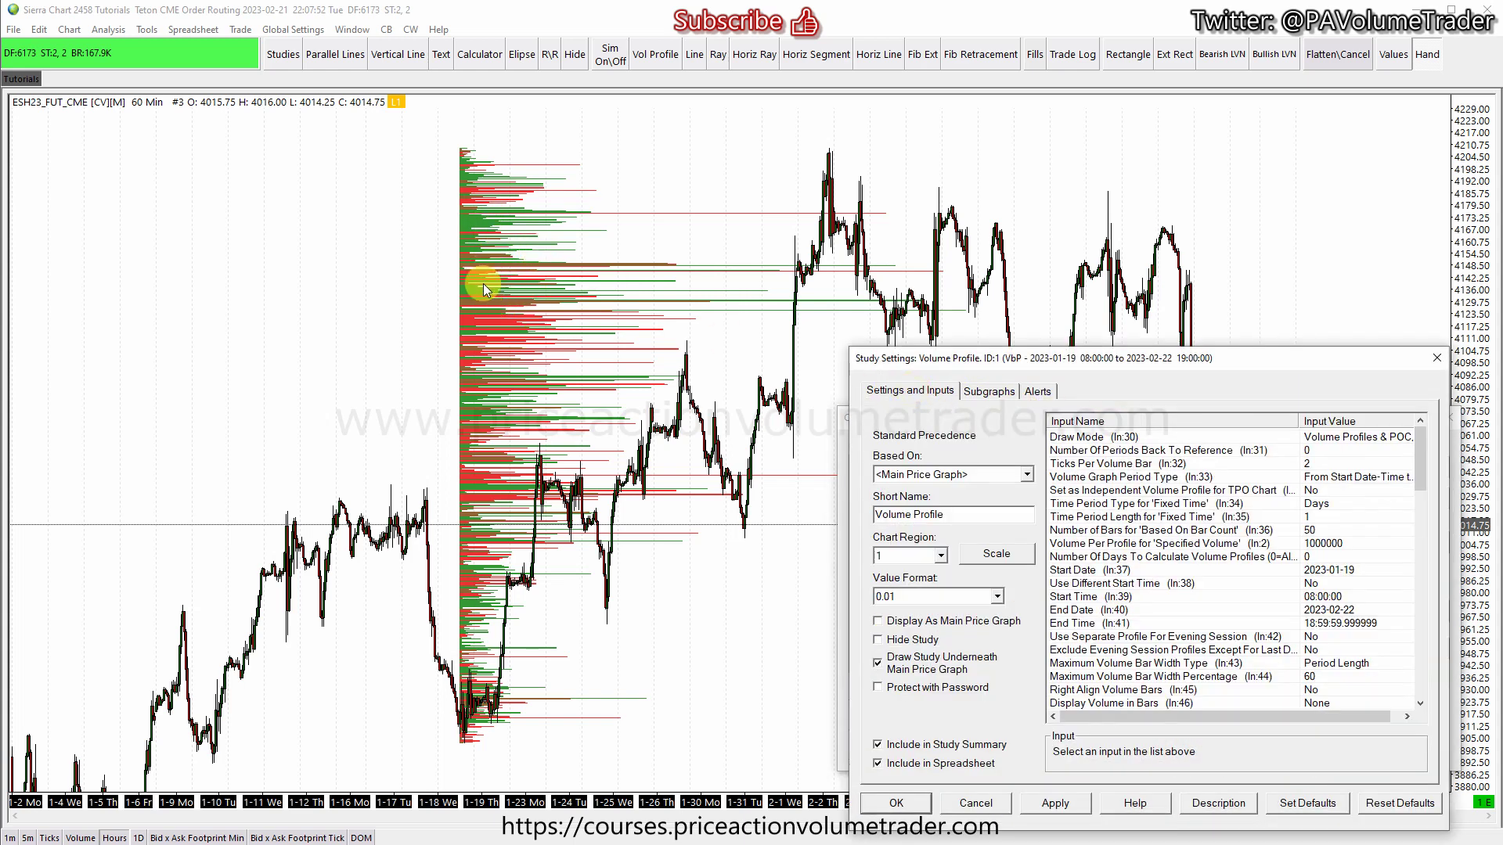
left_click(1324, 463)
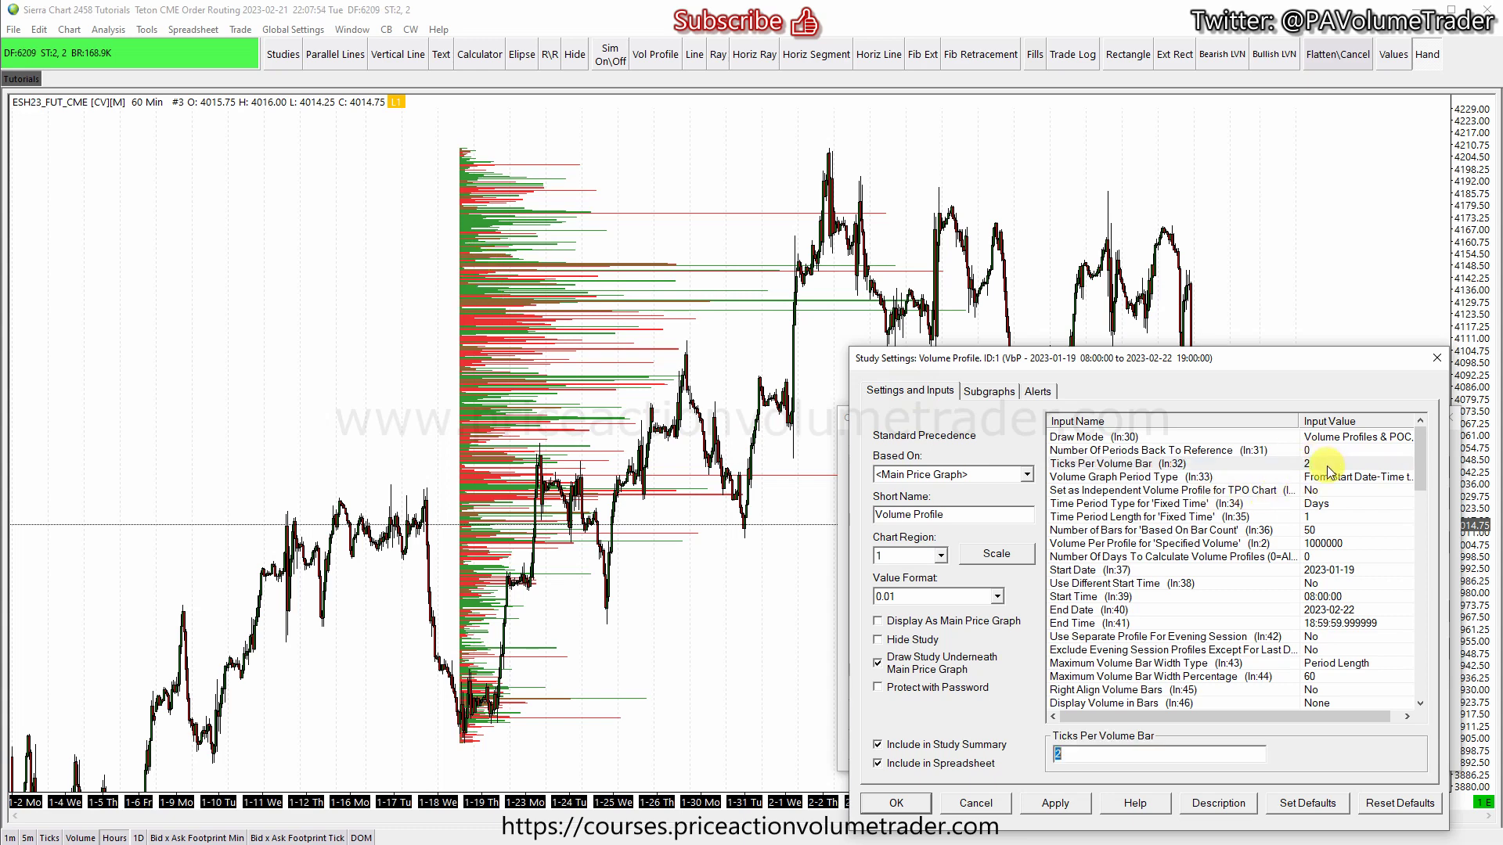
type("1")
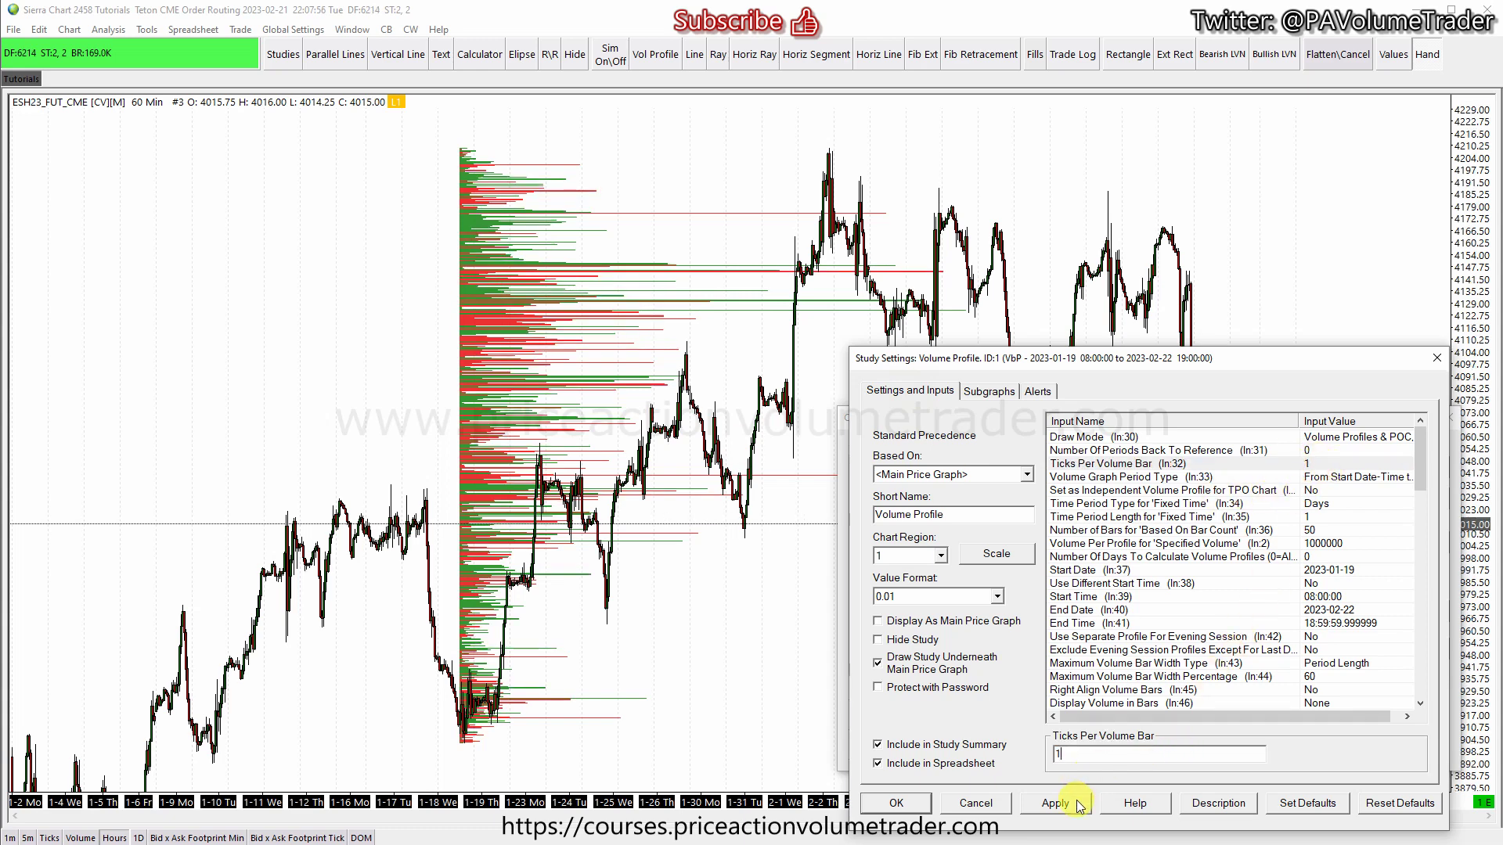
left_click(1079, 806)
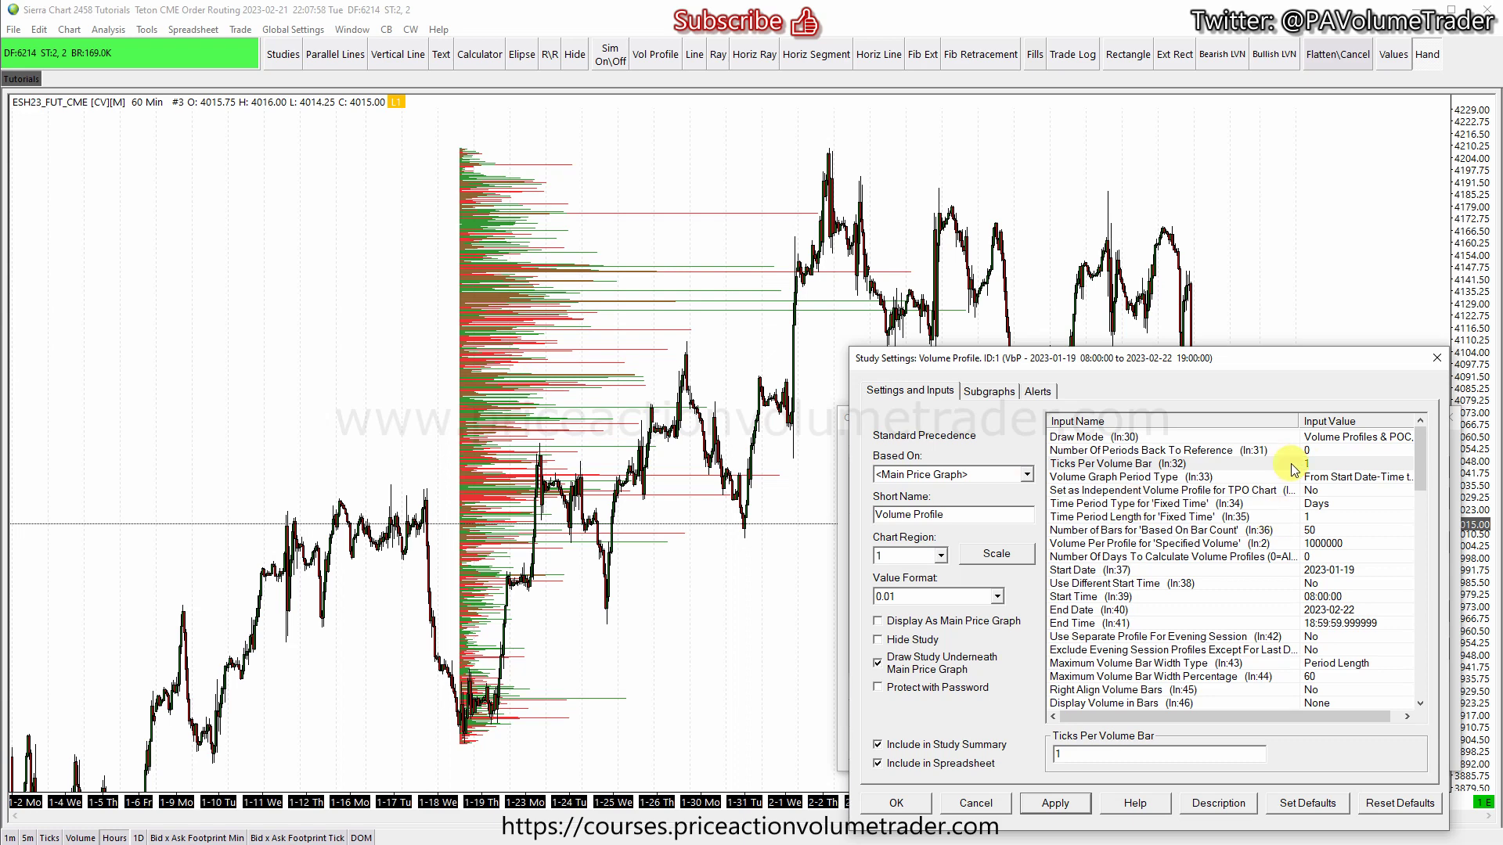
type("2")
left_click(1073, 806)
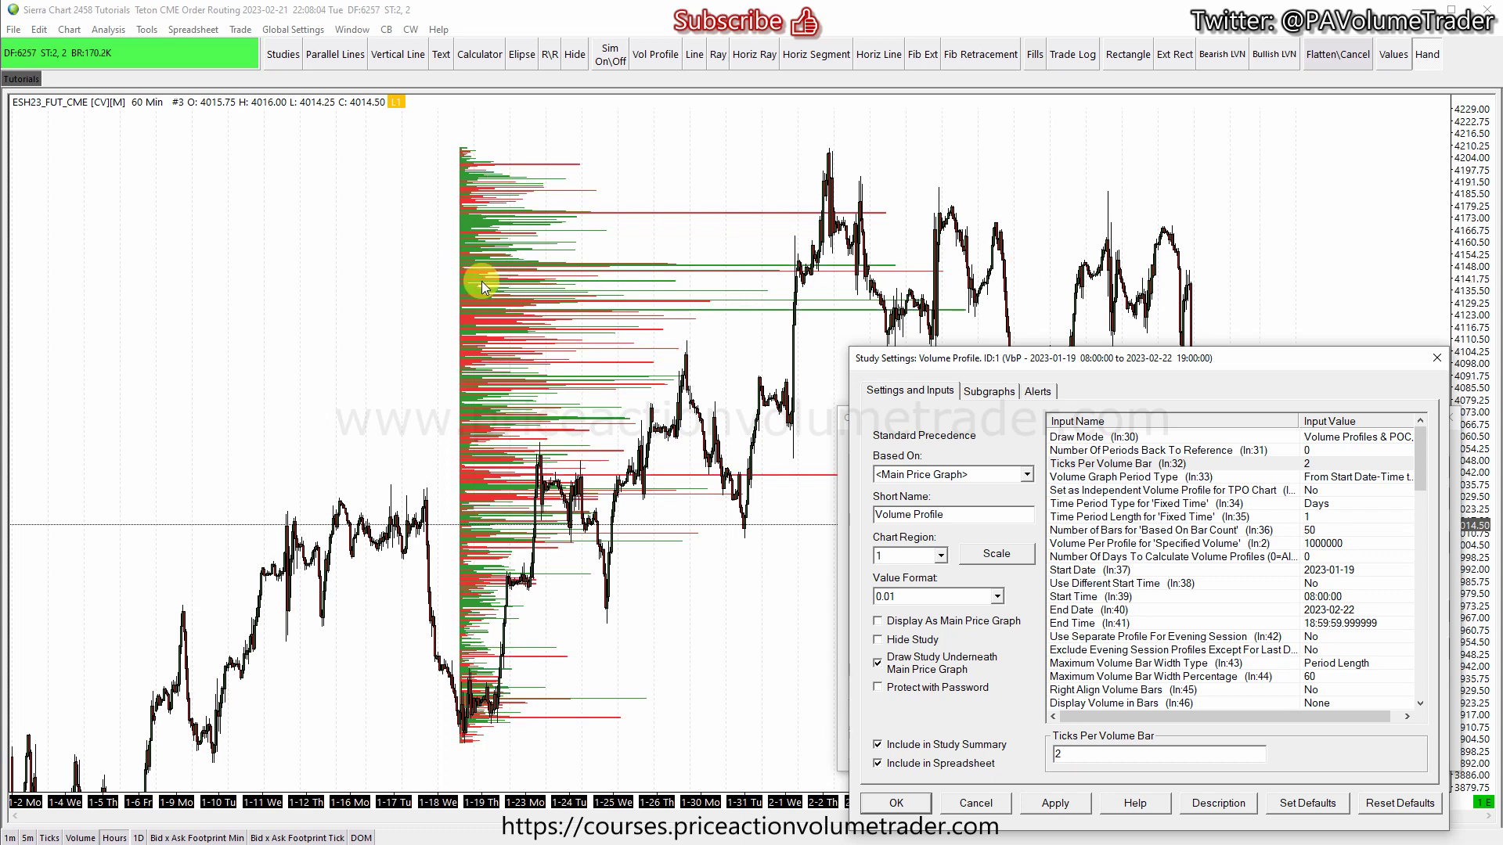
- Set Maximum Volume Bar Width Type to Window Width and apply
scroll(1330, 601, "down", 3)
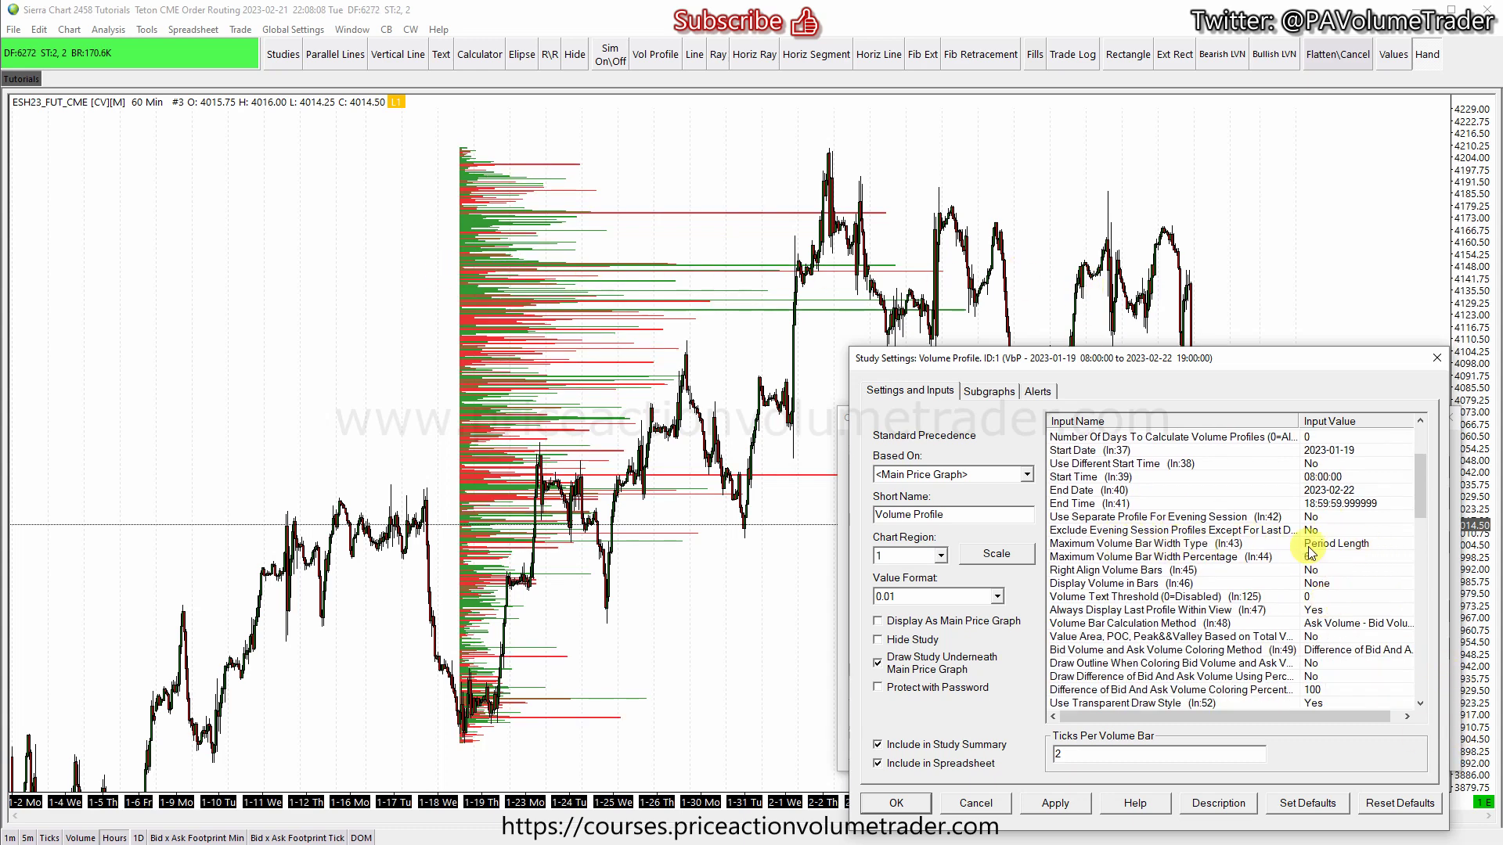
left_click(1349, 550)
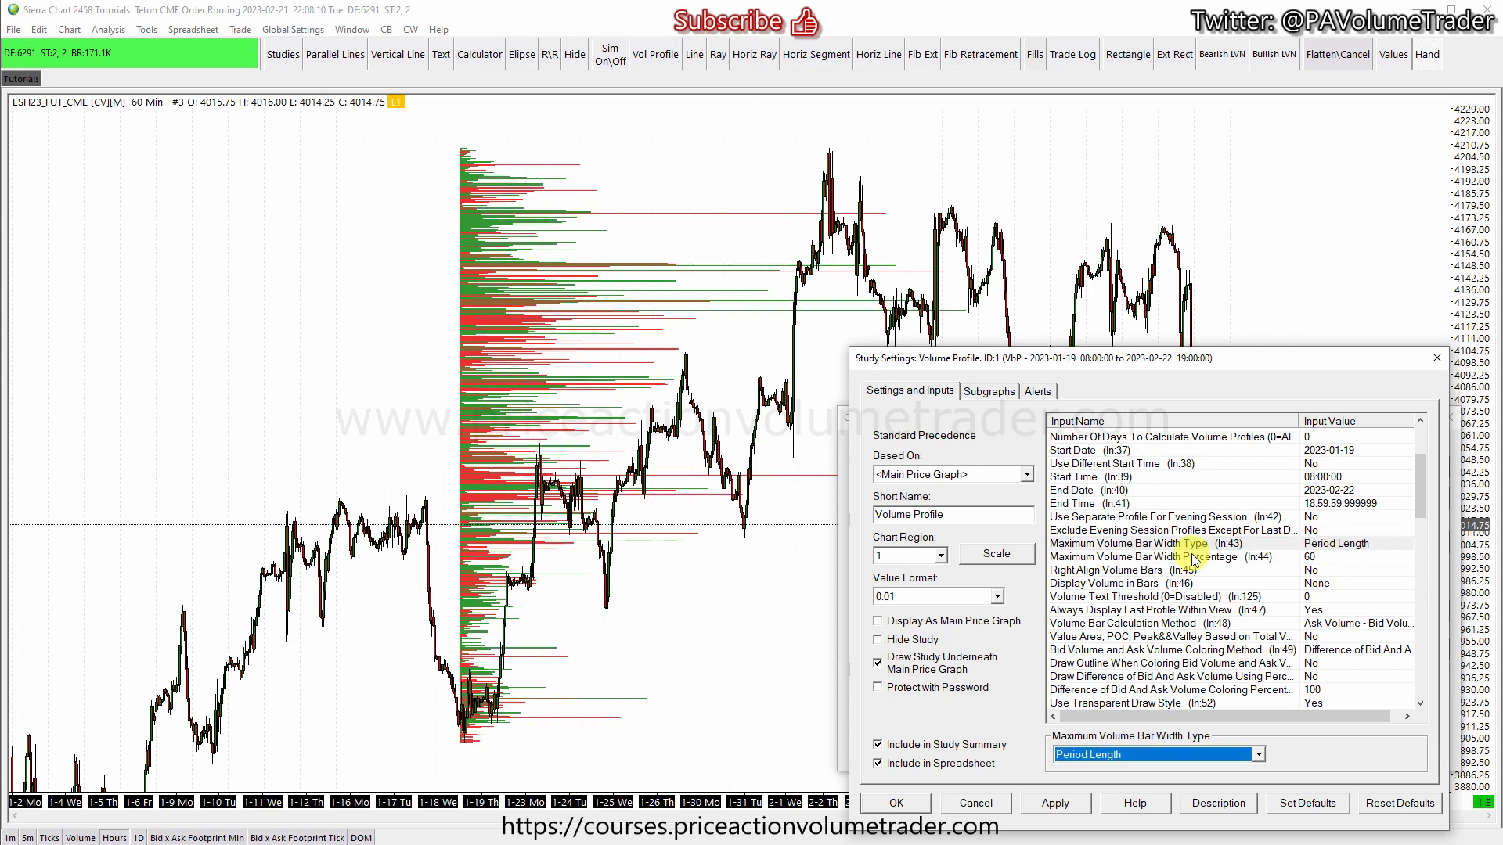
left_click(1256, 754)
left_click(1143, 779)
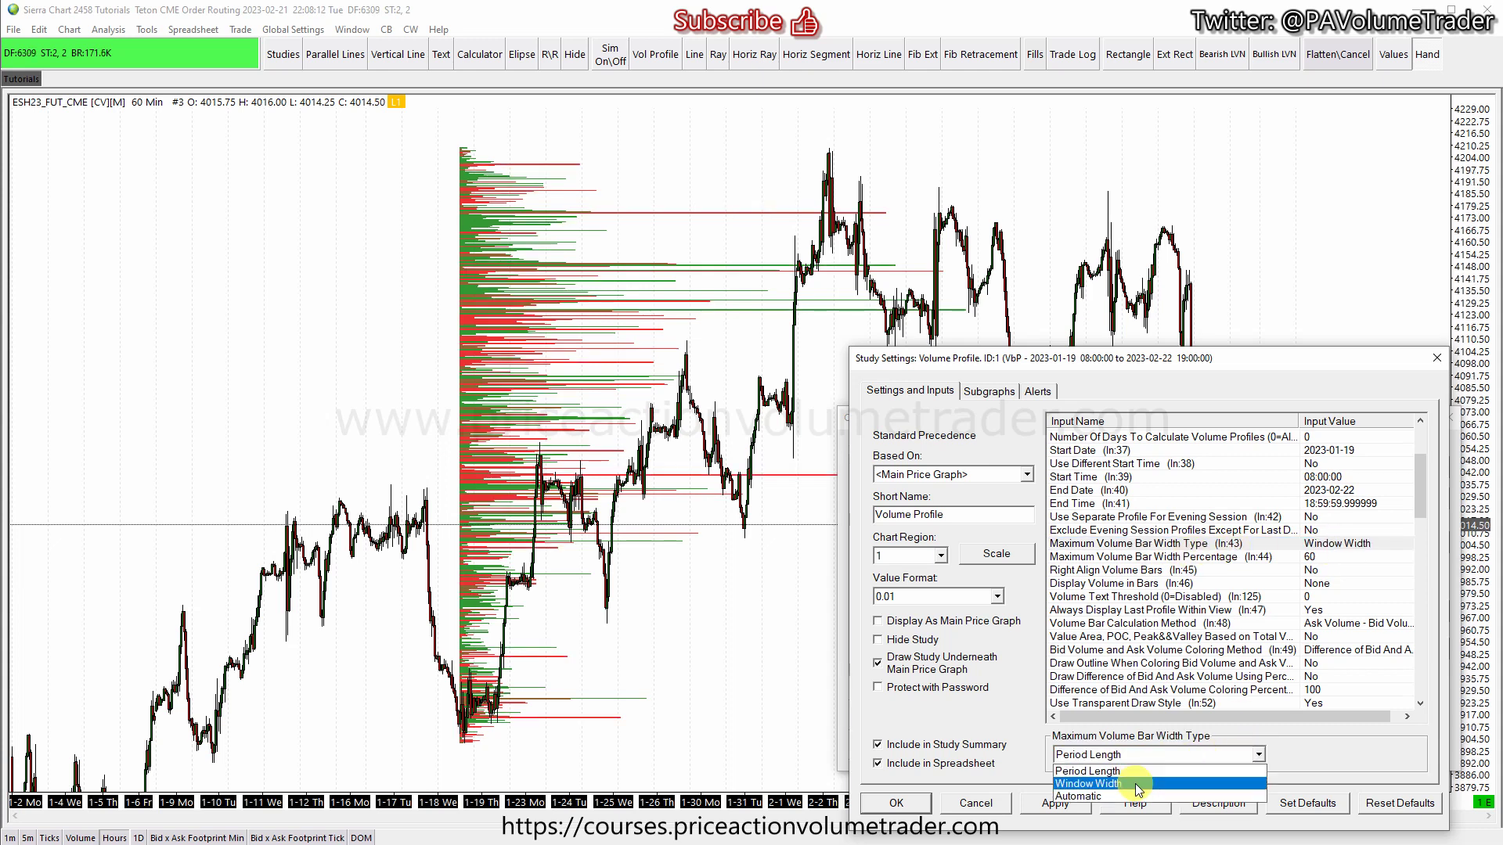
left_click(1076, 804)
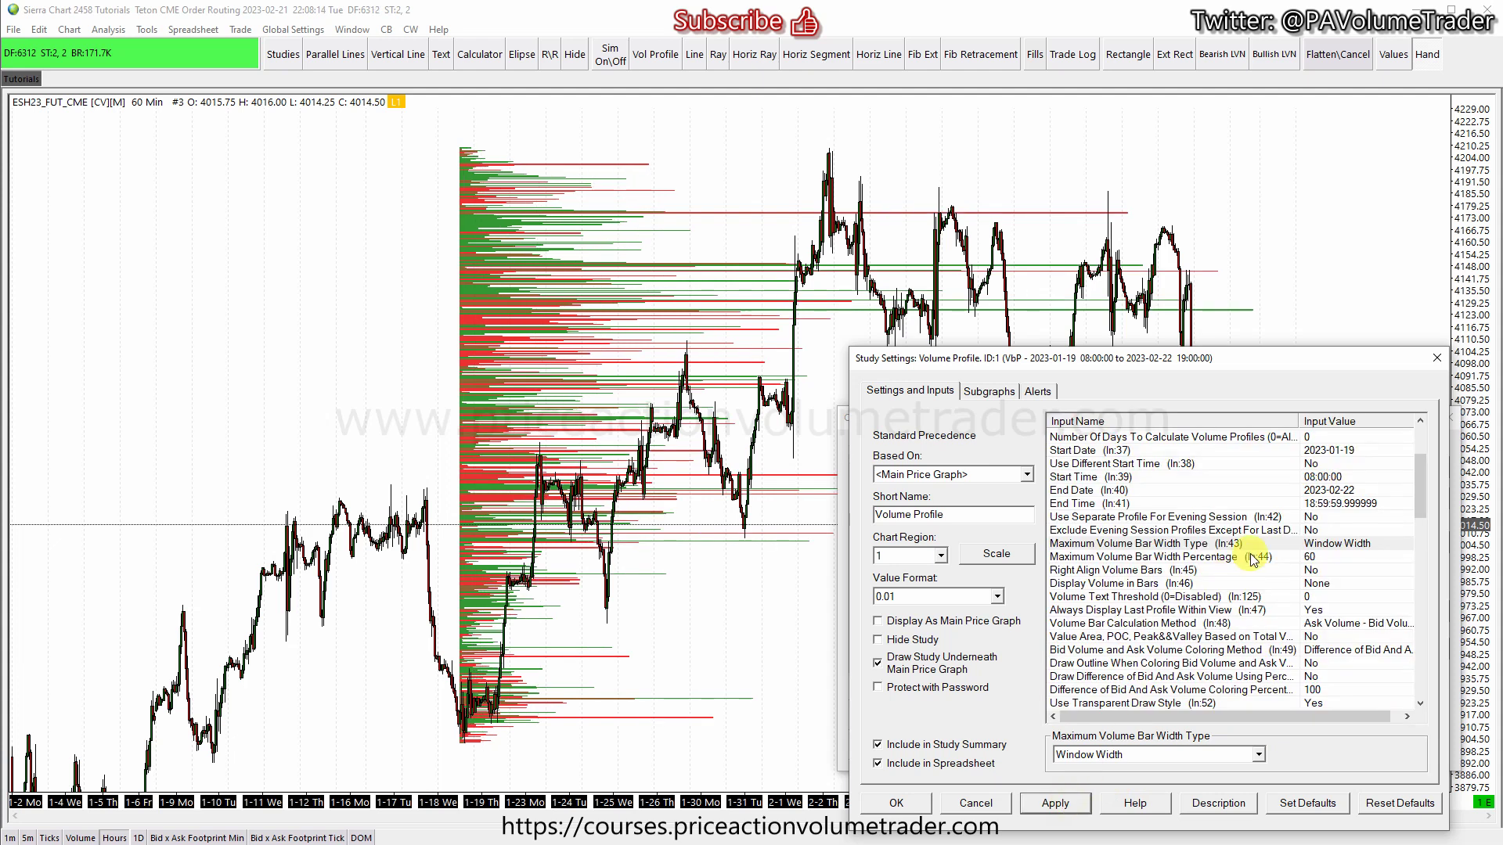
- Change Maximum Volume Bar Width Percentage from 40 to 20, then close the study settings and studies list
left_click(1321, 557)
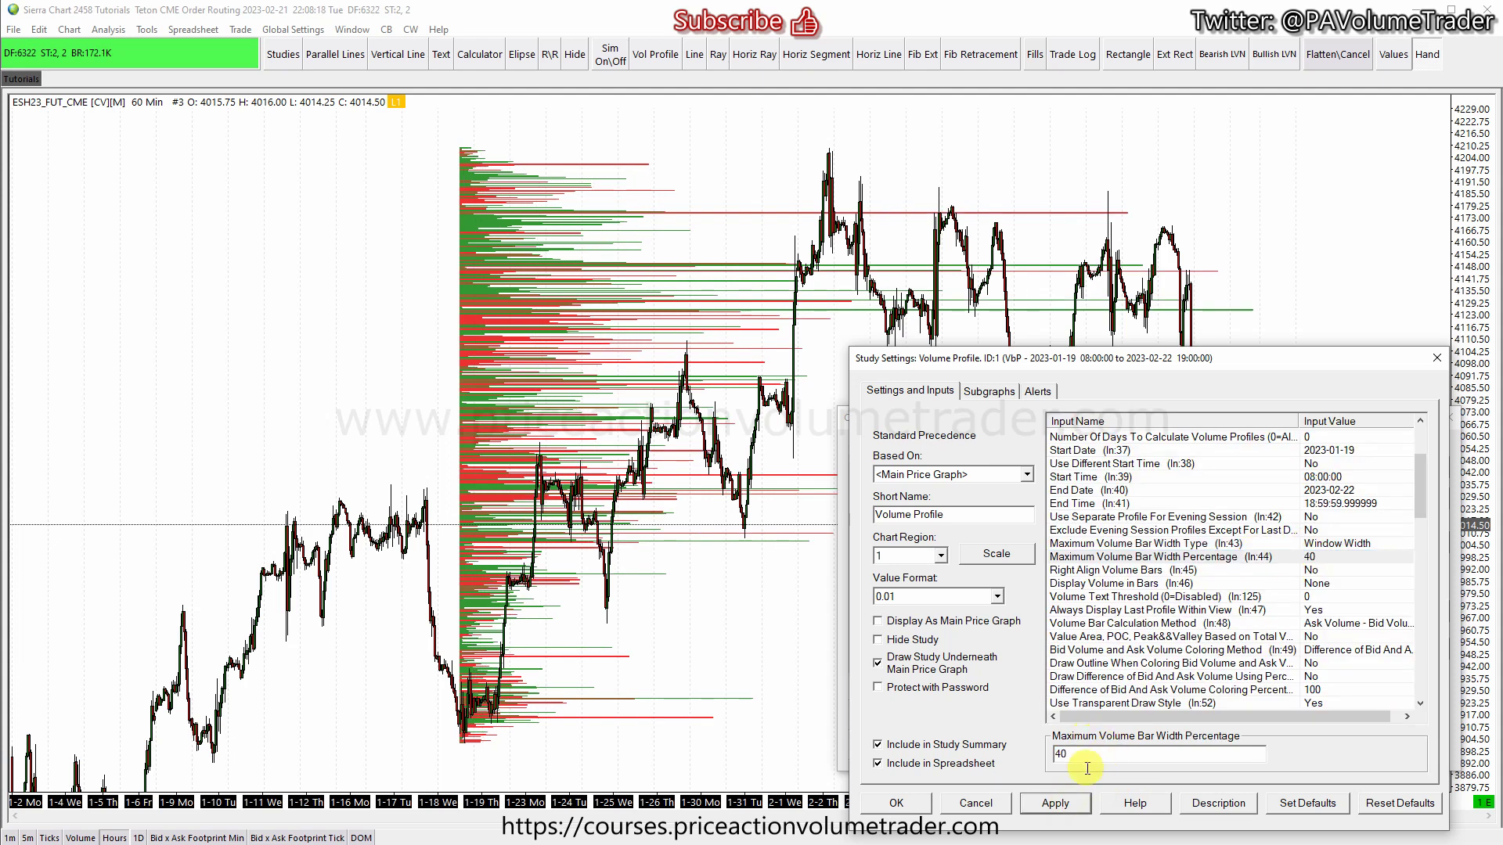
left_click(1058, 806)
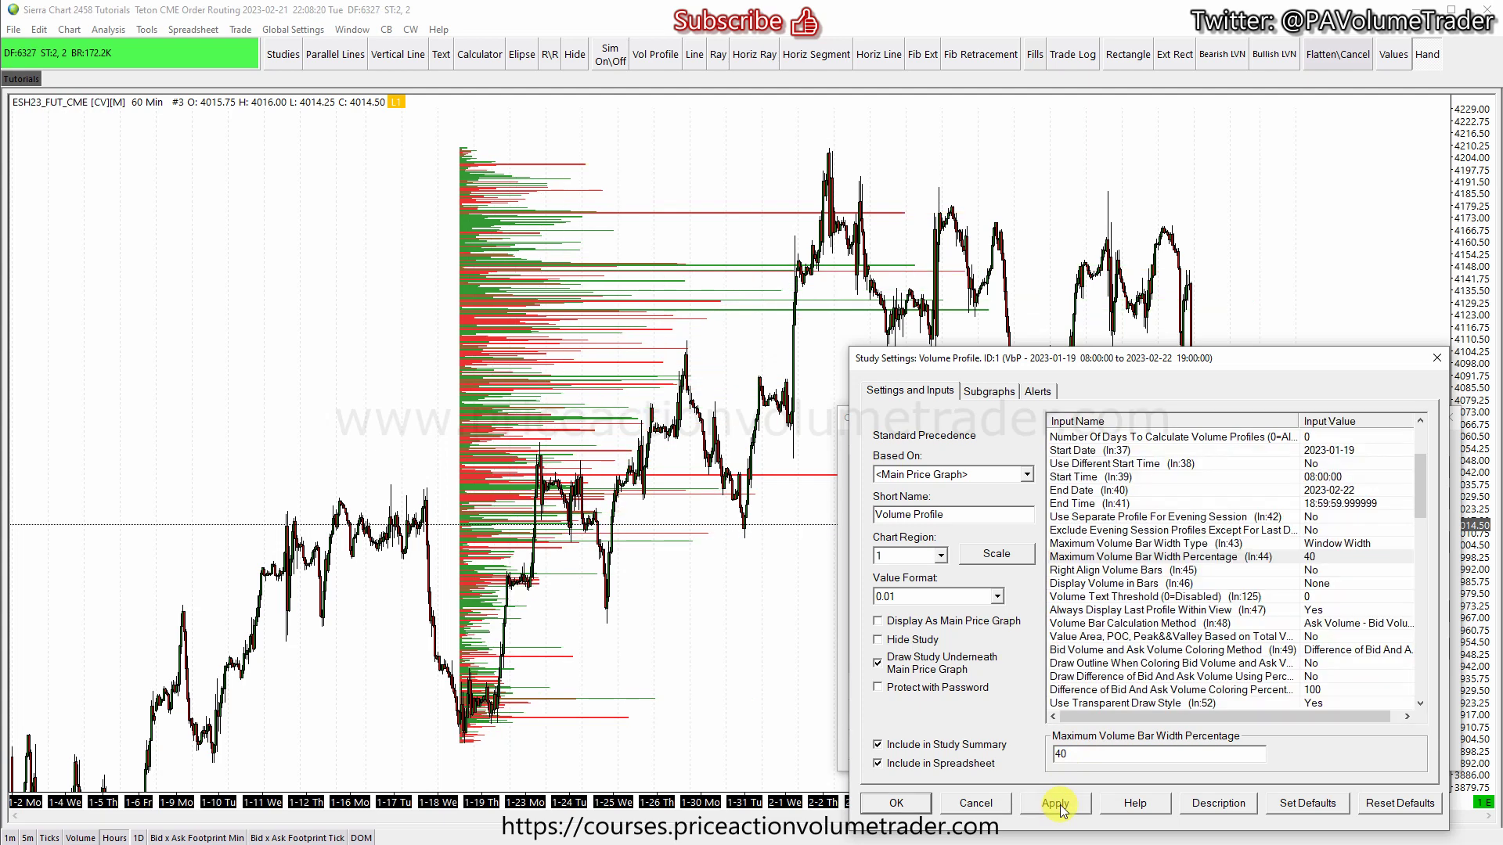
double_click(1050, 755)
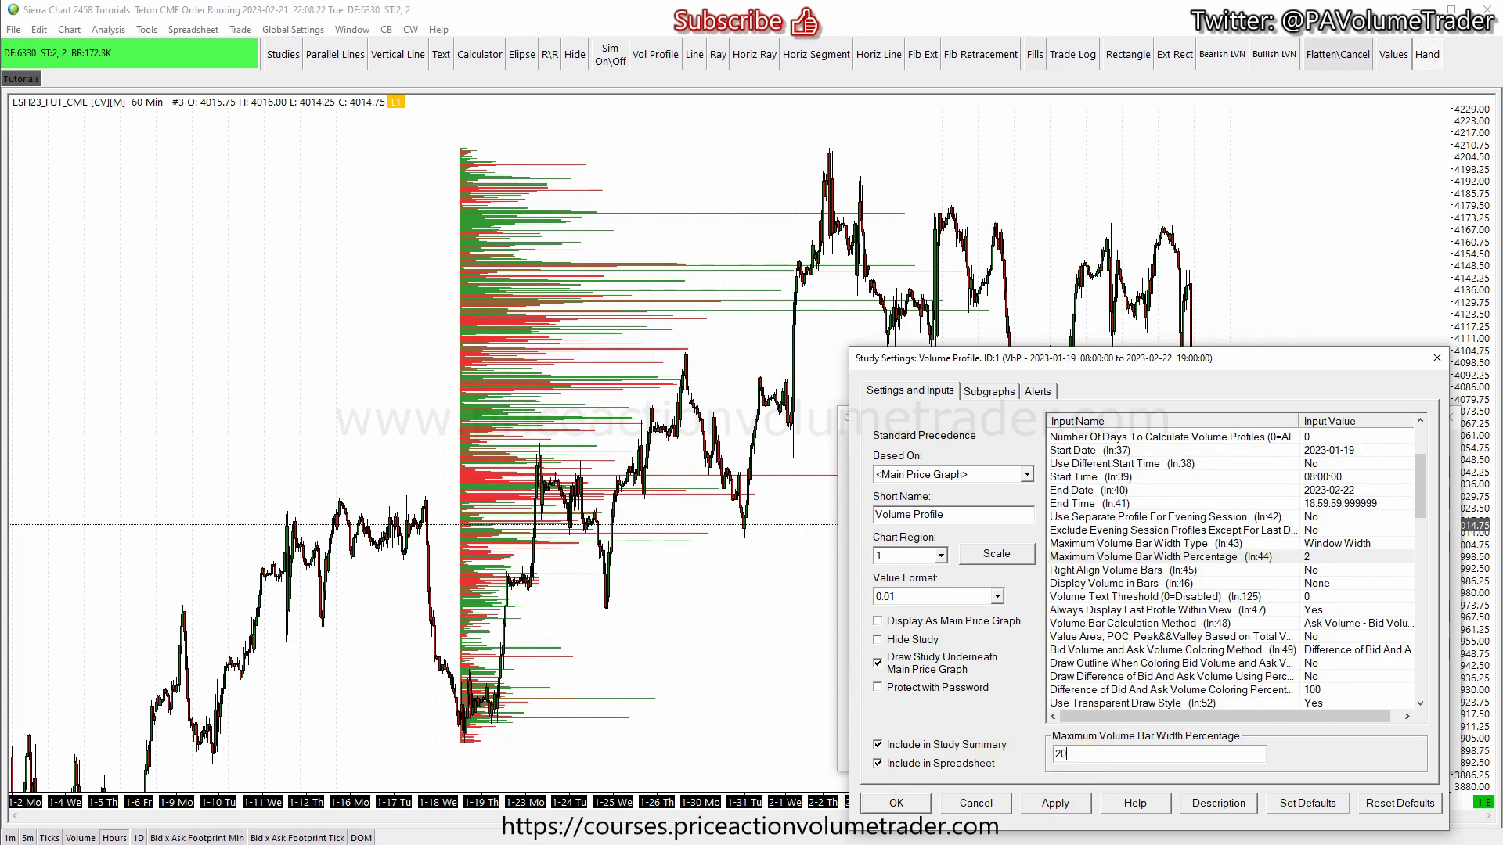
type("20")
left_click(1070, 805)
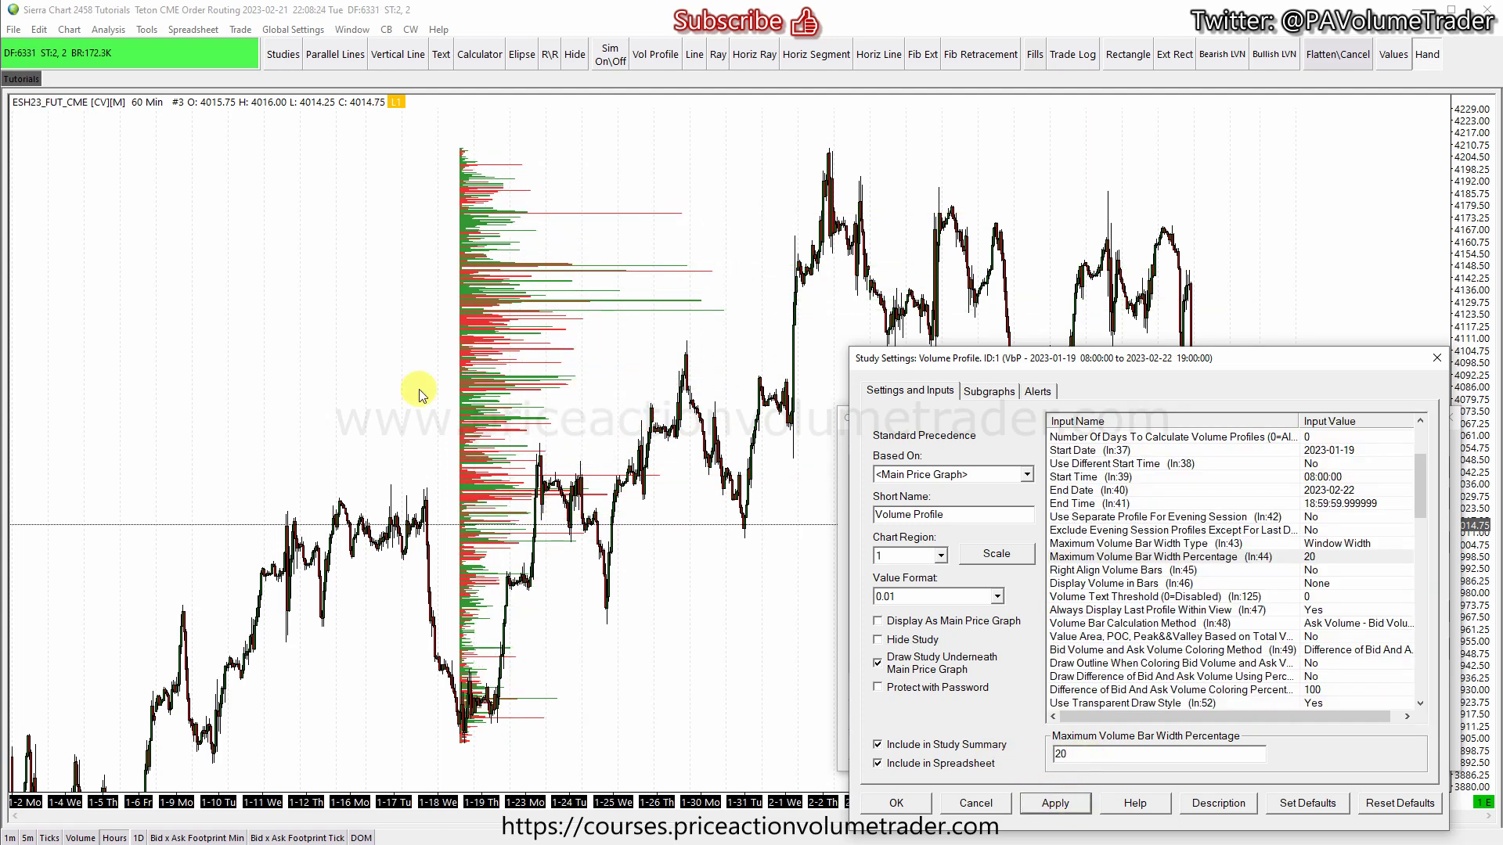
left_click(897, 804)
left_click(879, 741)
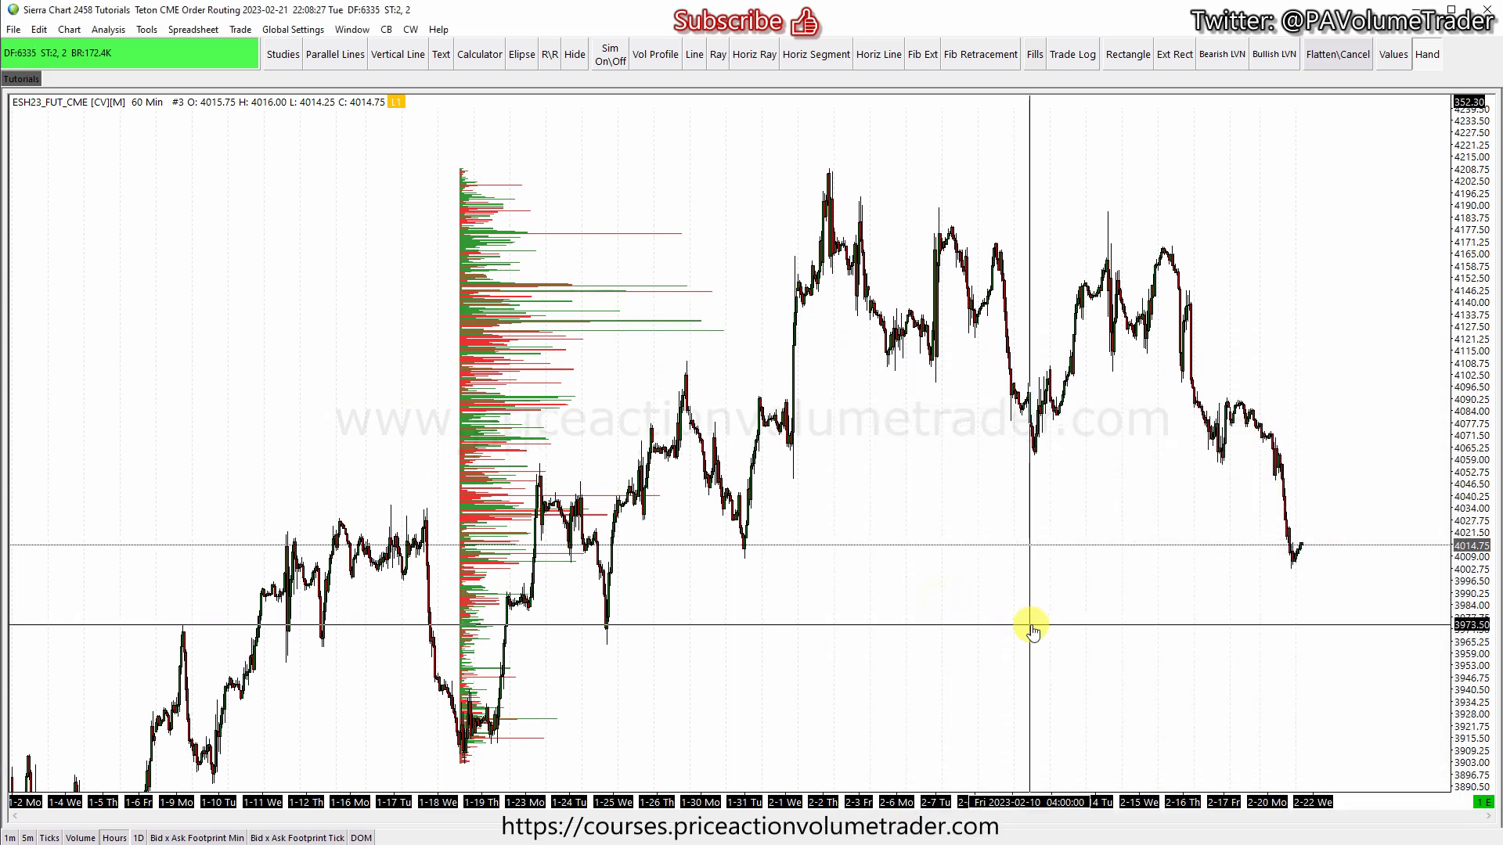
scroll(1030, 627, "up", 3)
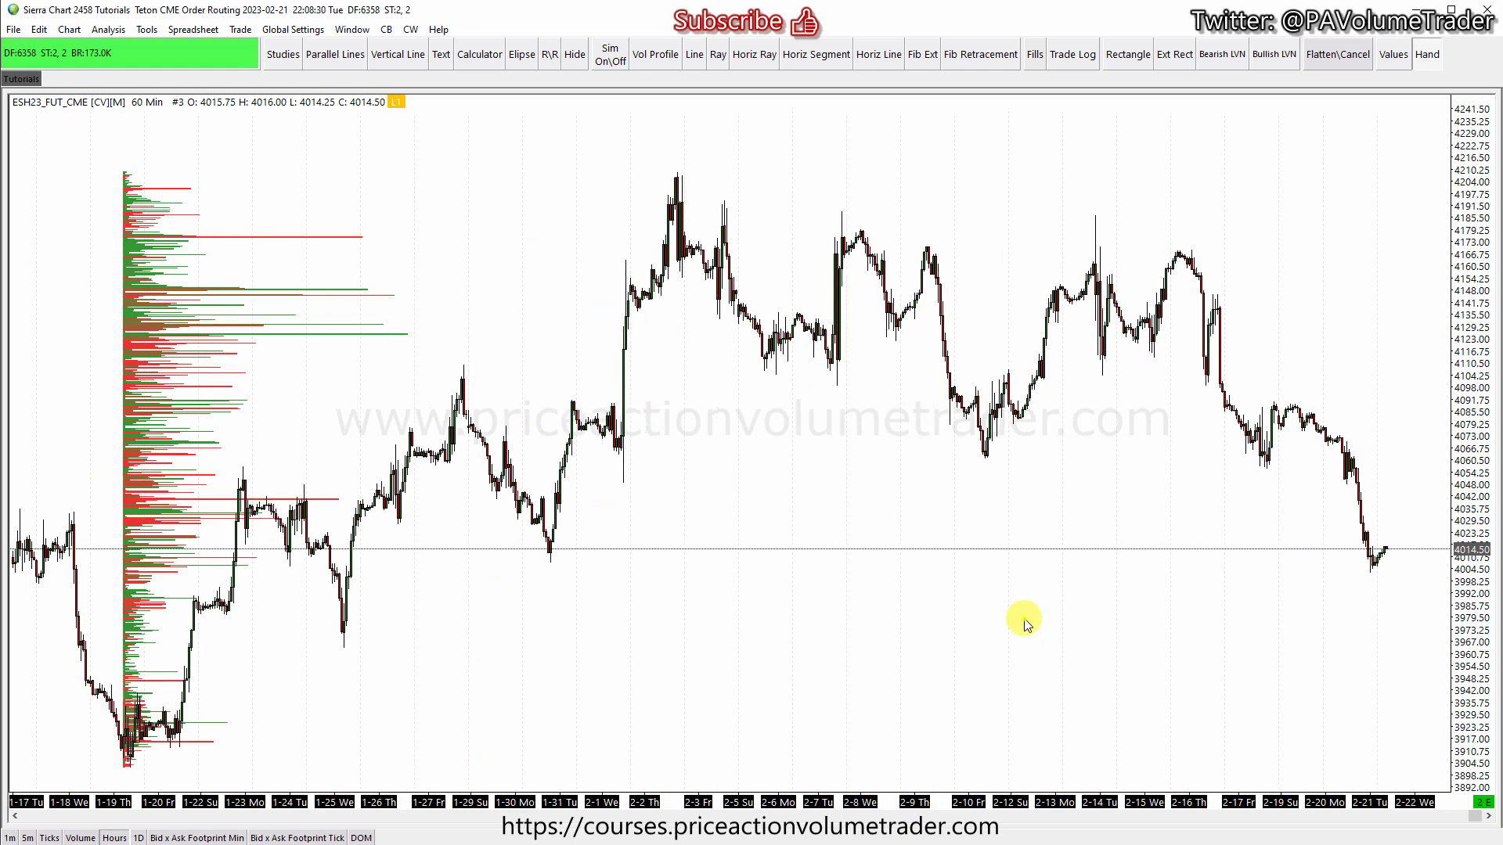
scroll(967, 594, "down", 2)
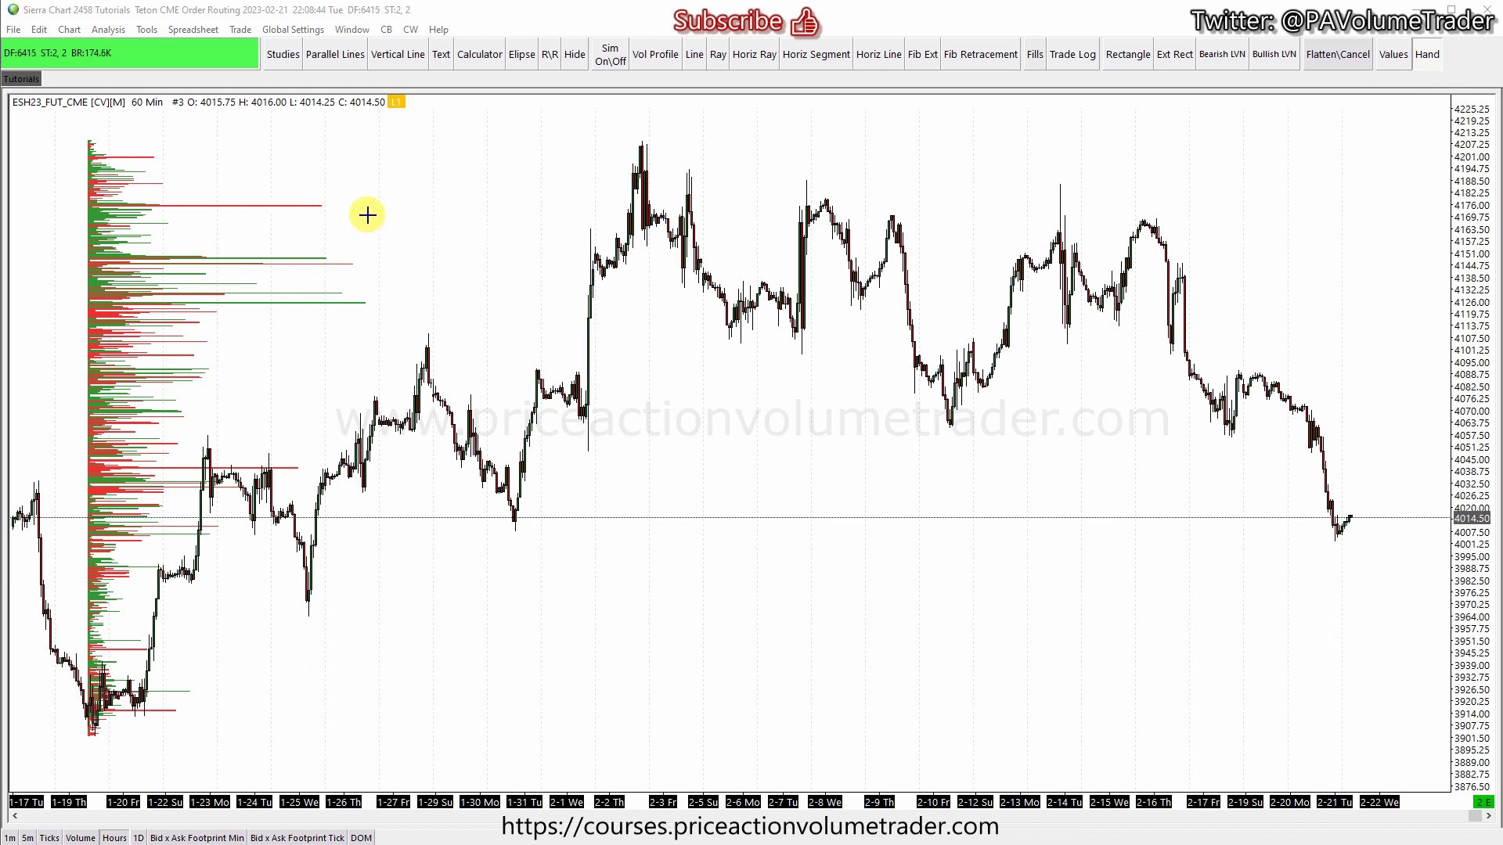
left_click_drag(327, 205, 1282, 206)
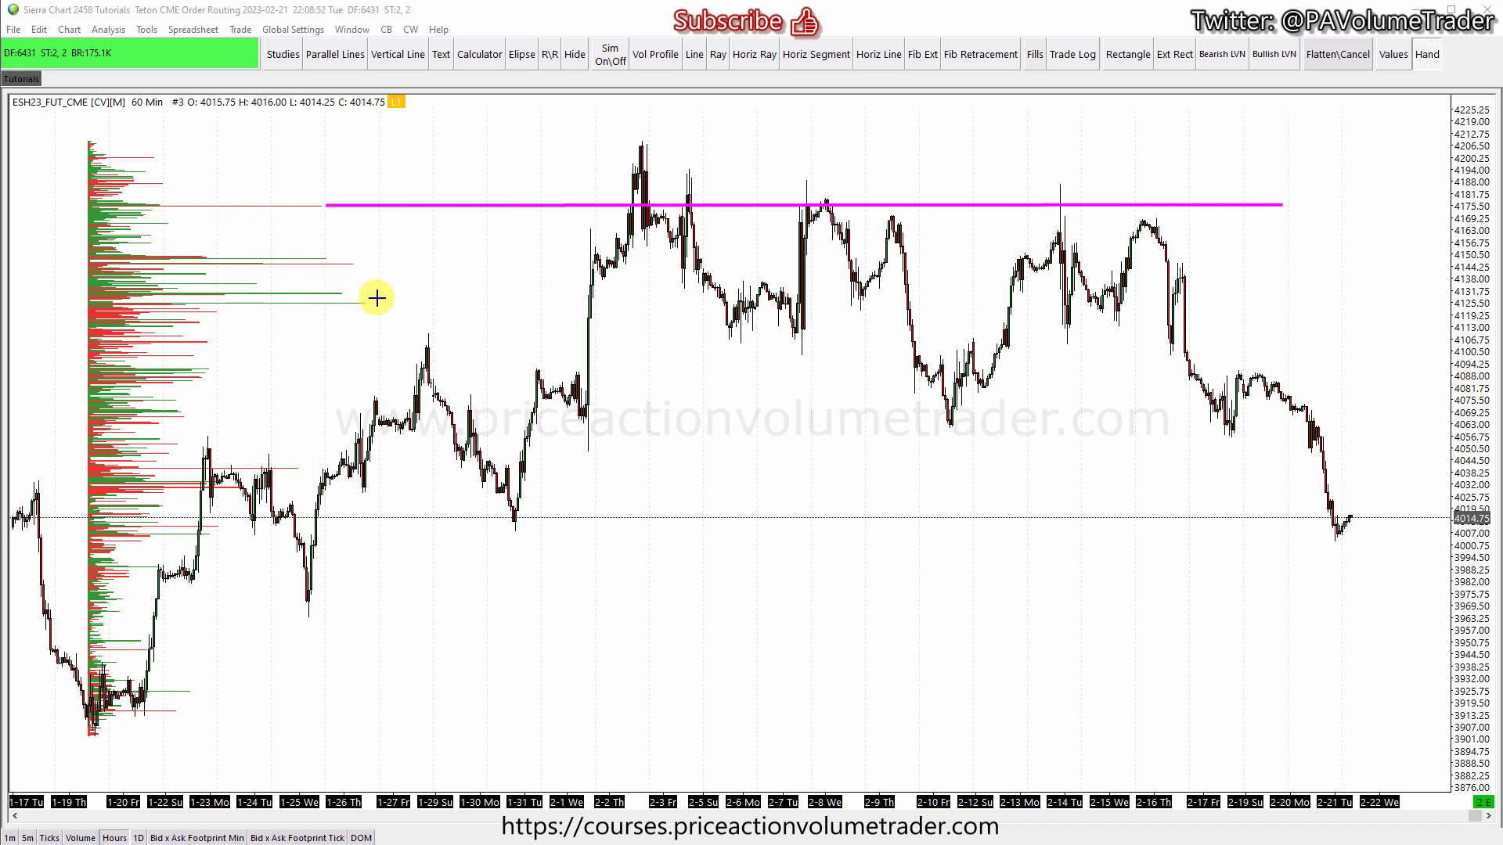
left_click_drag(371, 303, 1354, 303)
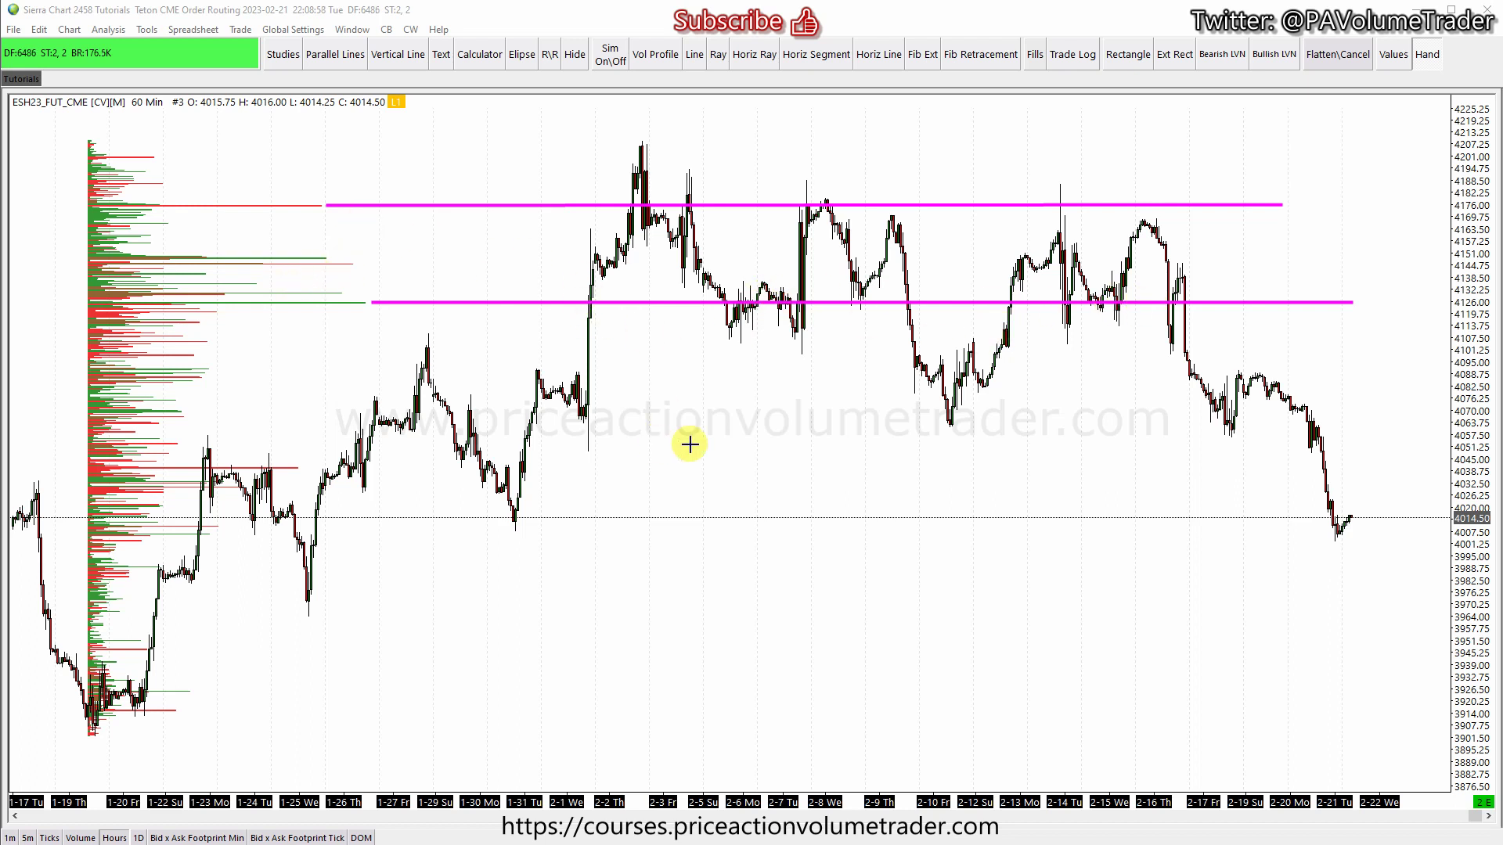
key("ctrl+Delete")
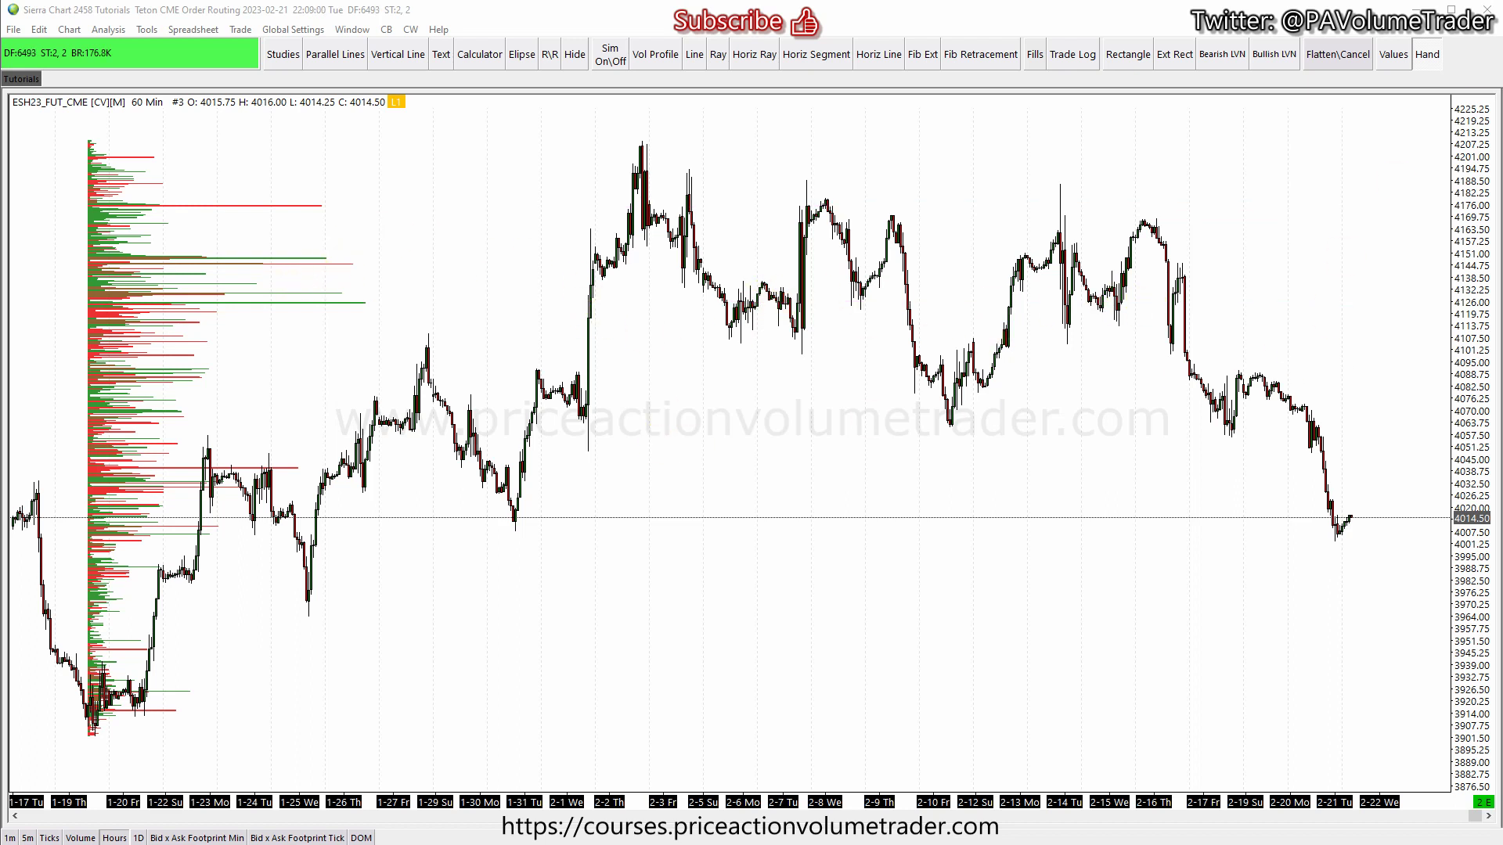
scroll(469, 262, "up", 3)
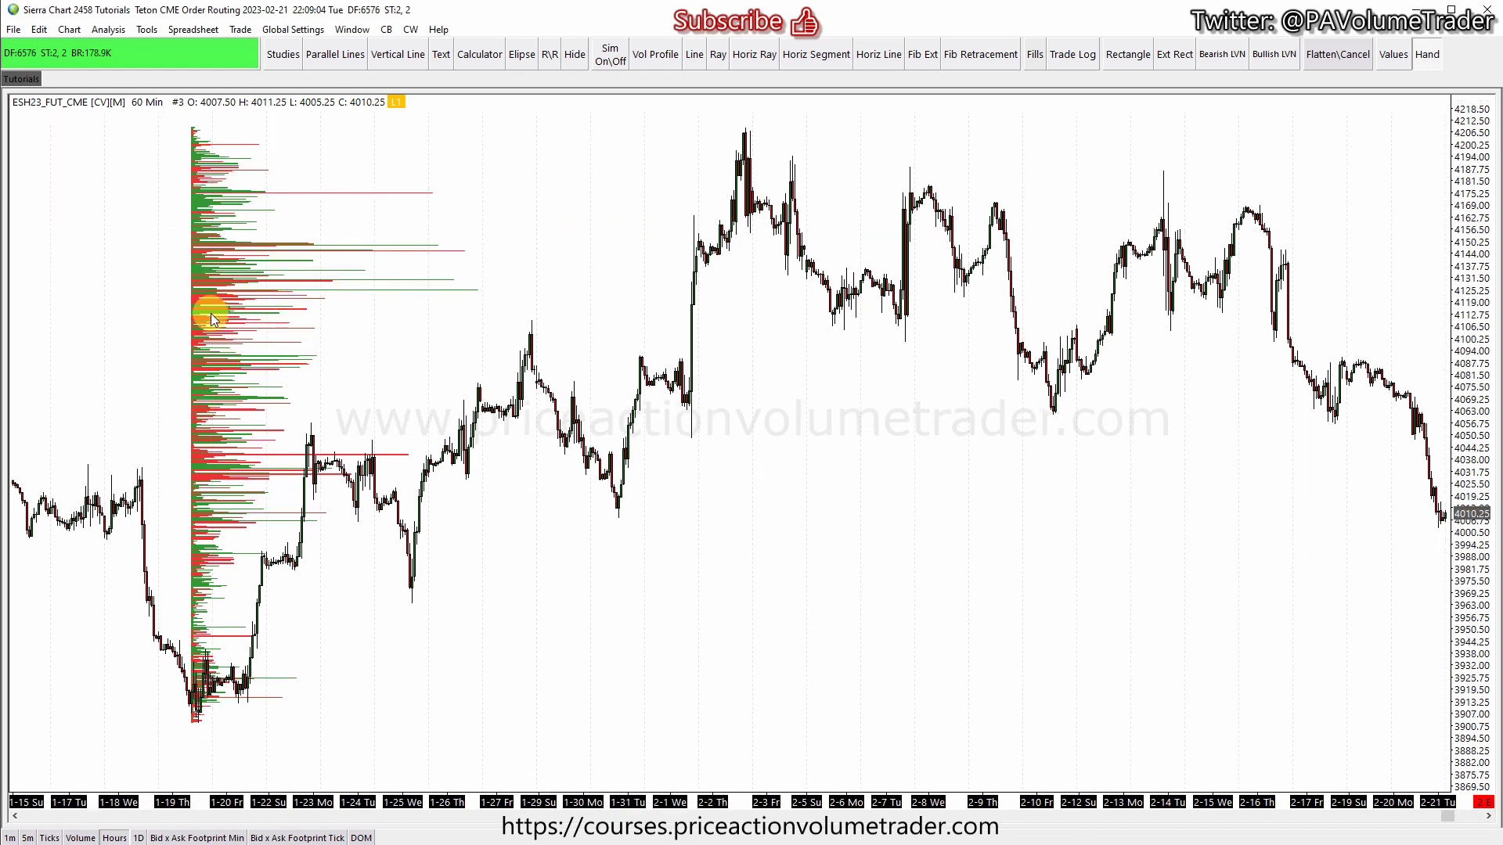
- Switch to the ESH23 3000 Trades chart and expand its price scale for a closer view
left_click(49, 839)
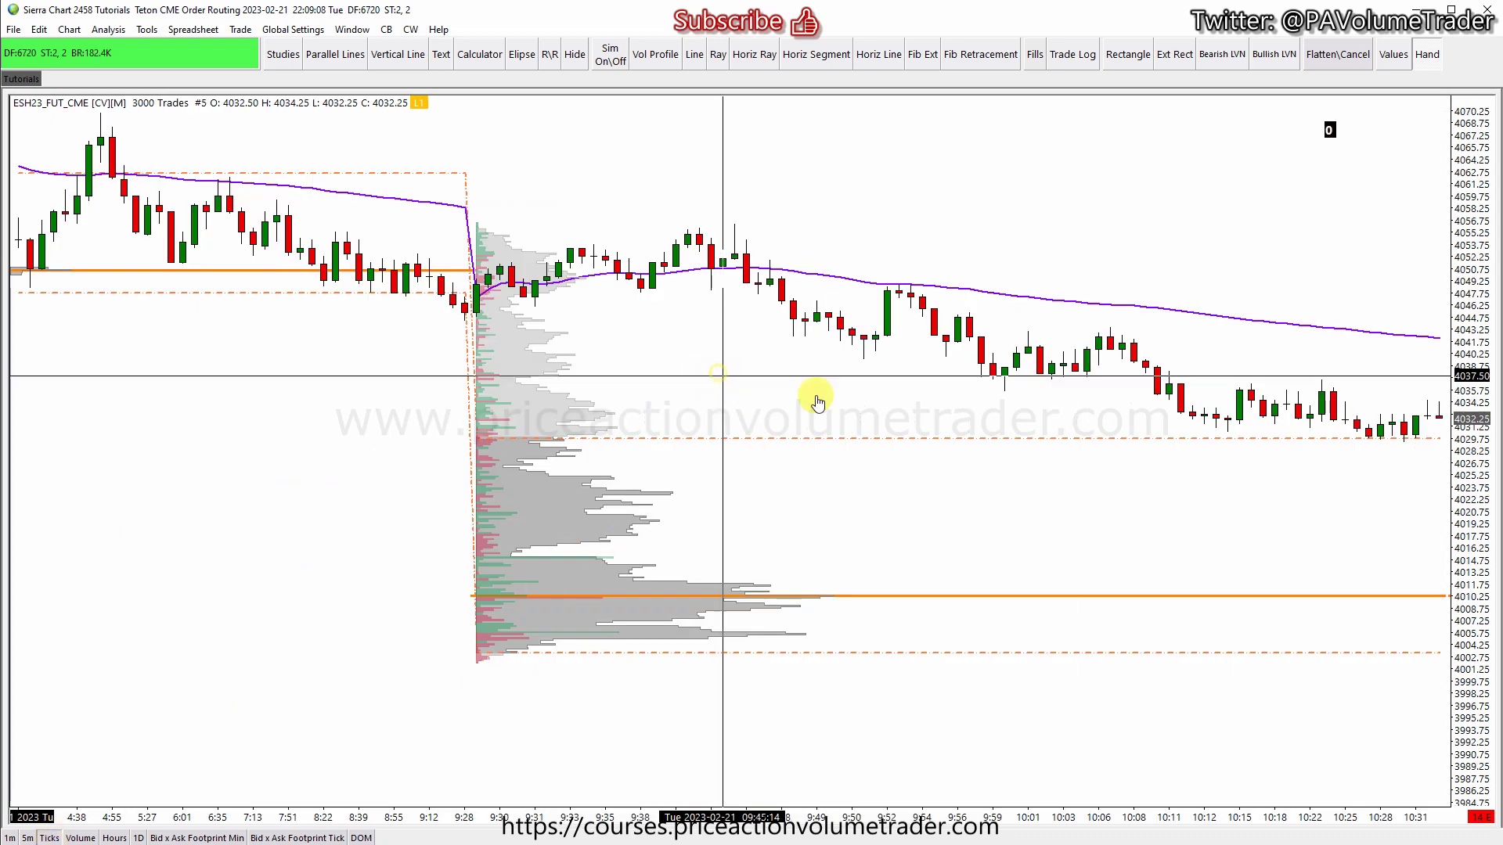
scroll(472, 252, "up", 5)
scroll(644, 603, "up", 10)
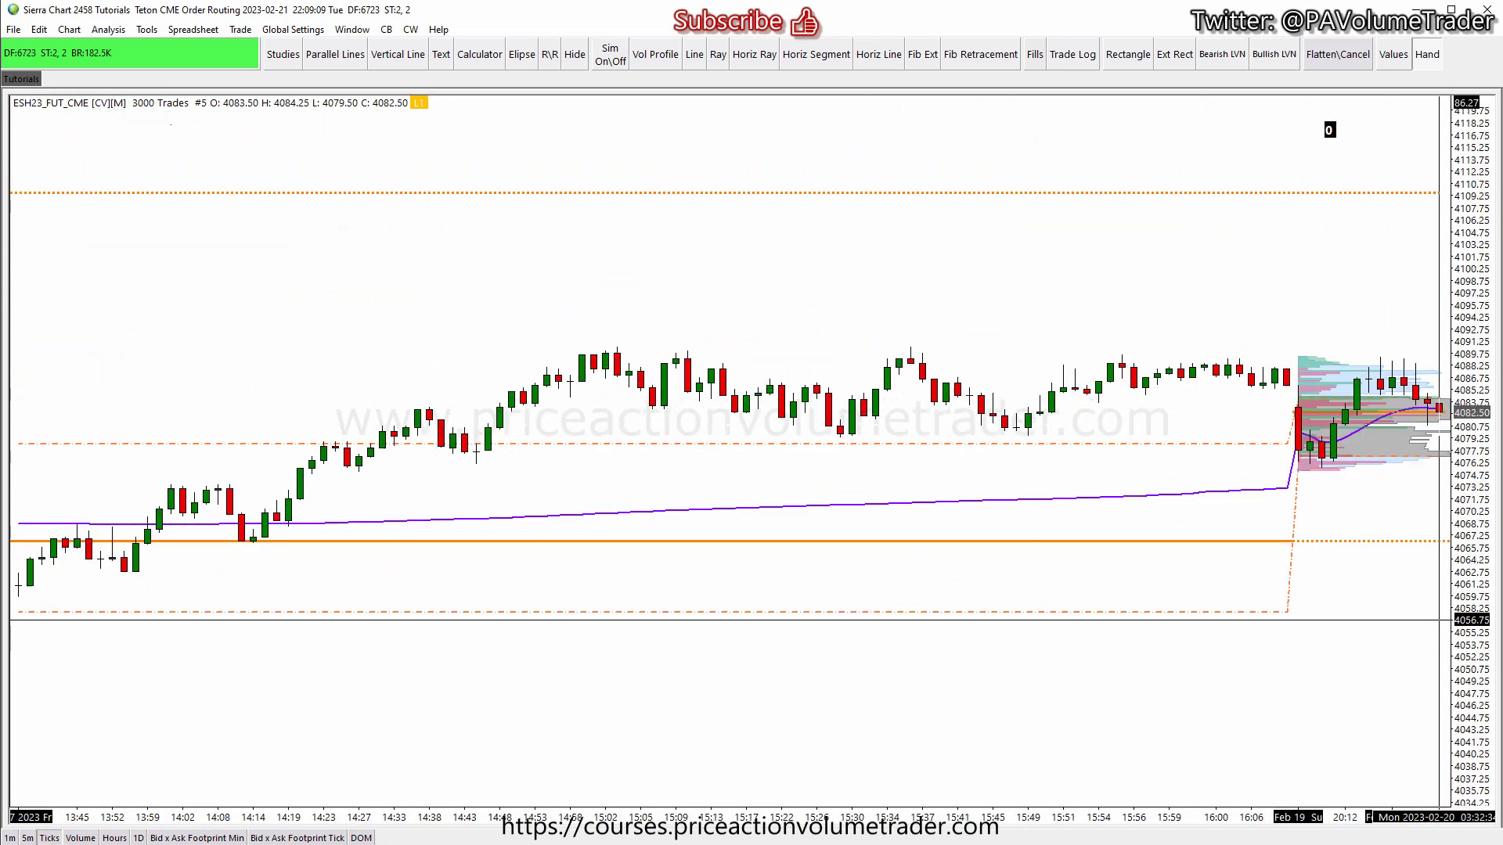
scroll(535, 459, "up", 10)
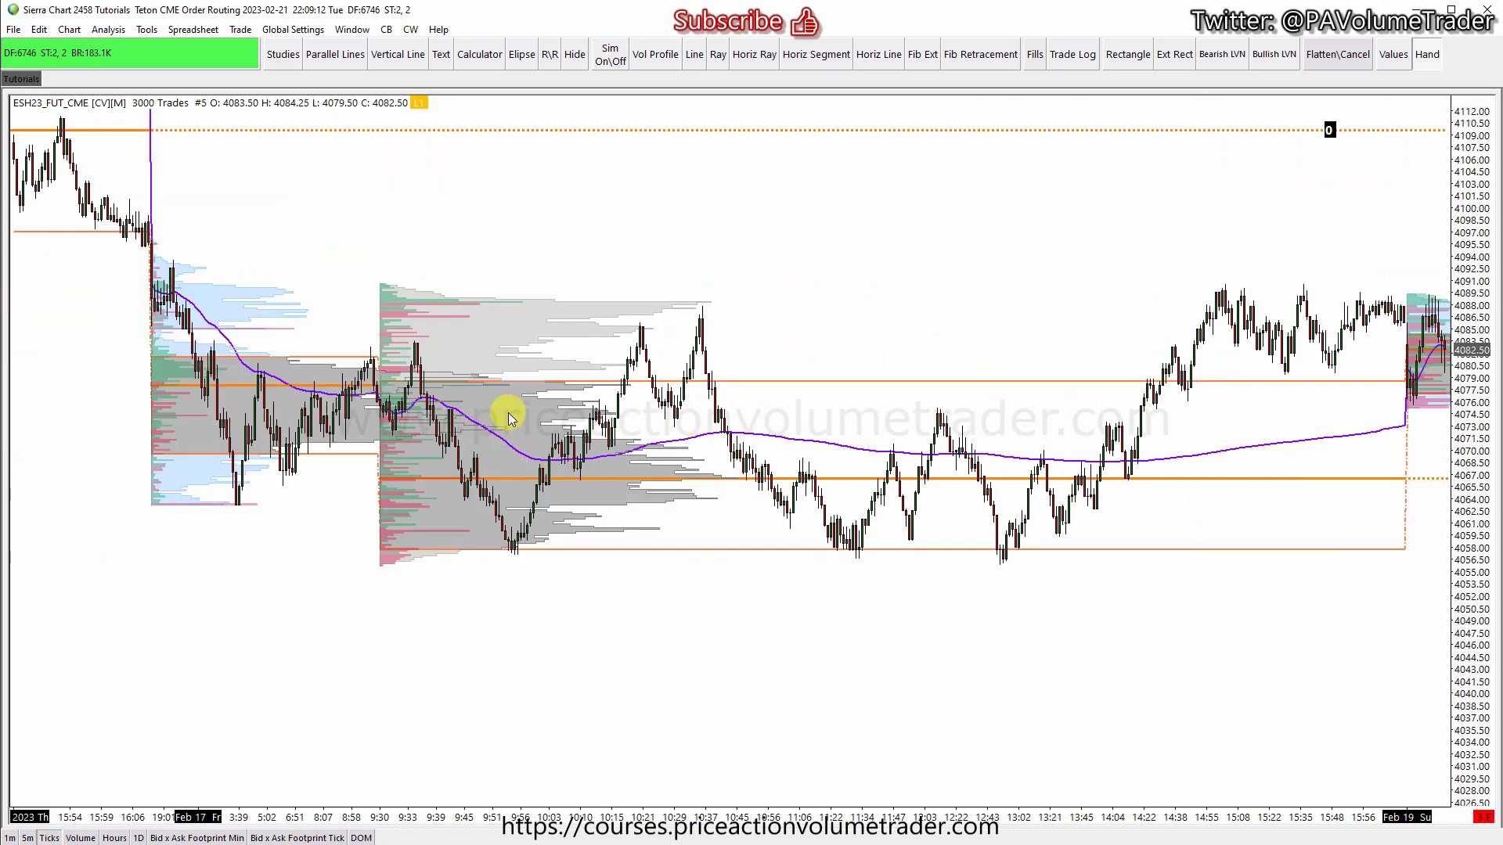
scroll(1100, 252, "up", 5)
scroll(1279, 396, "down", 5)
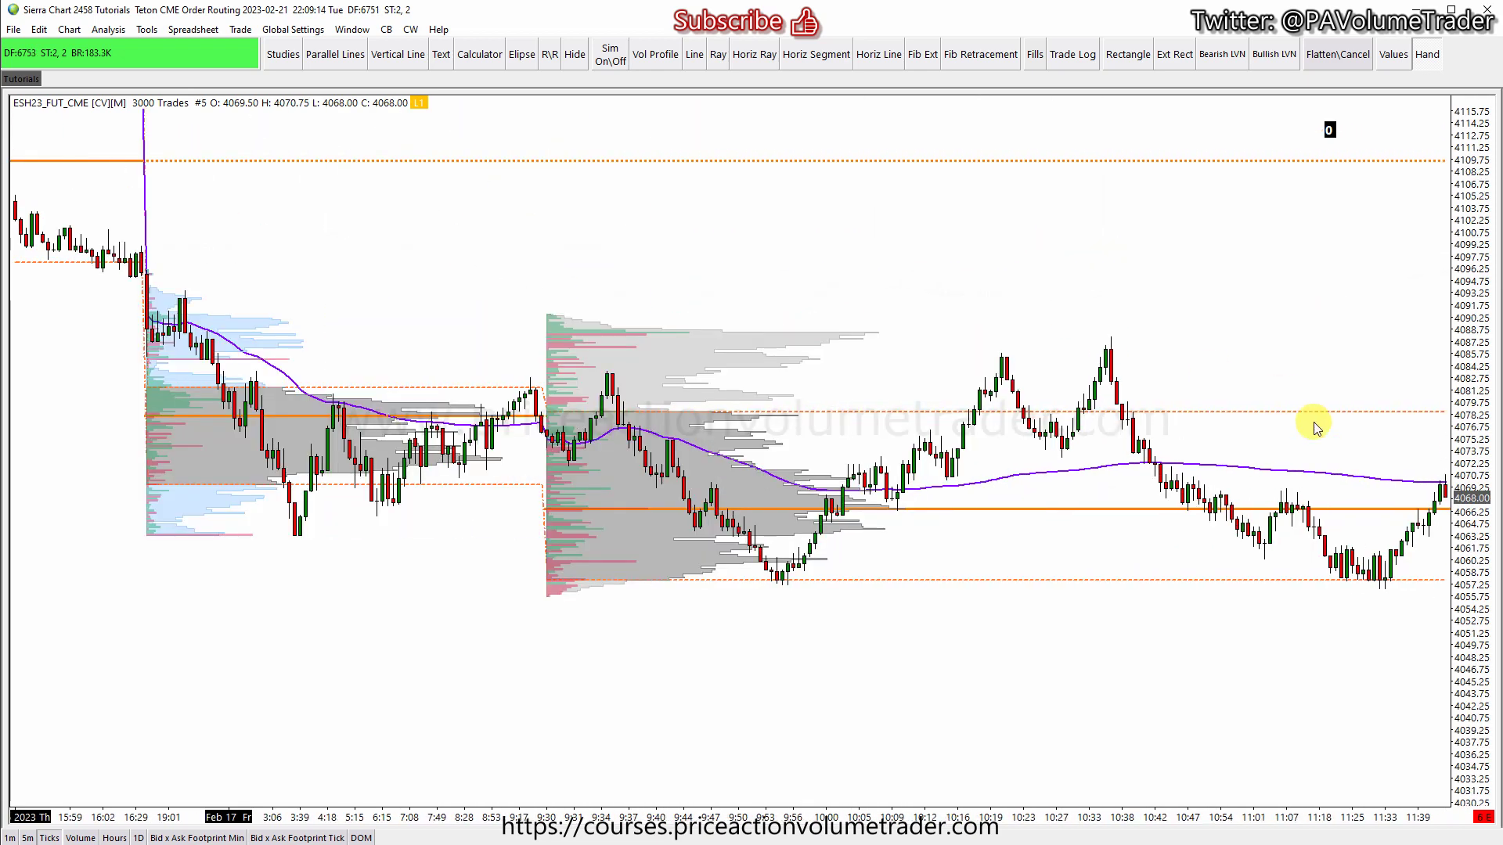
left_click_drag(1466, 593, 1466, 613)
scroll(1117, 648, "down", 5)
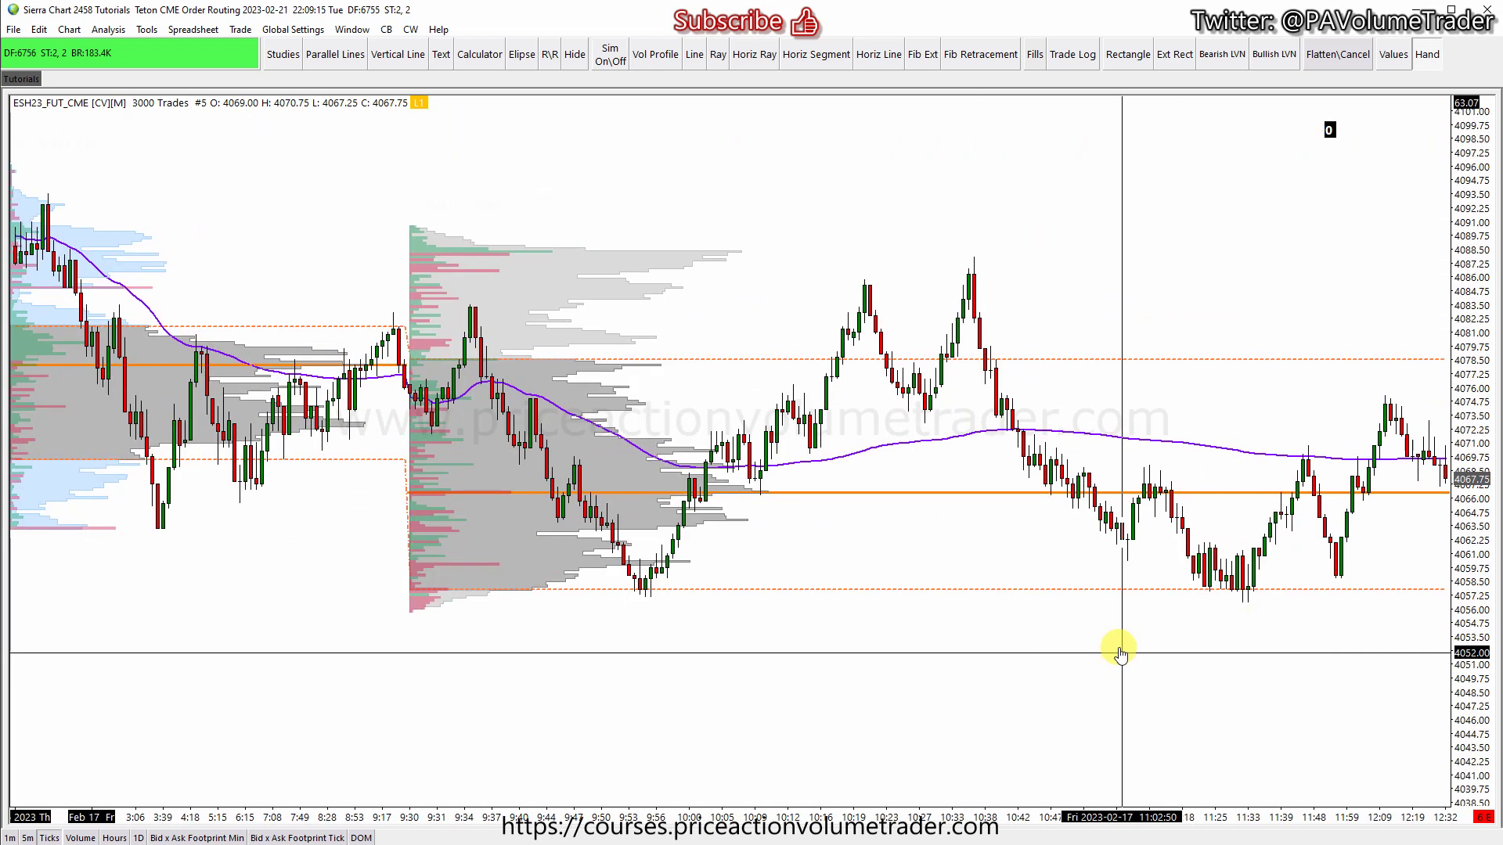
scroll(1120, 650, "down", 2)
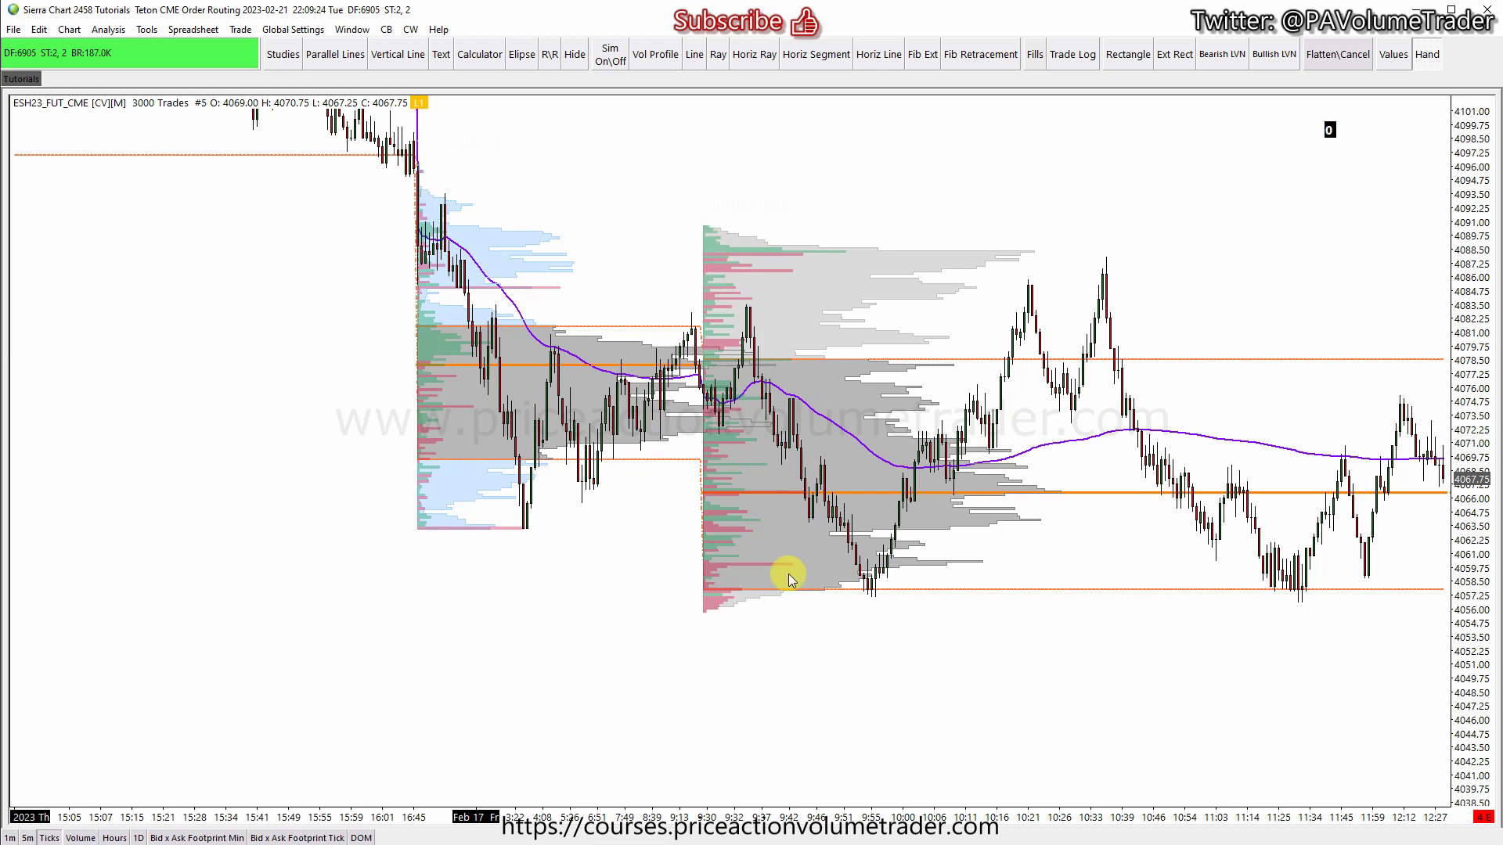
- Pan across the chart to review the overnight and day-session volume profiles around Feb 17
left_click_drag(999, 201, 428, 347)
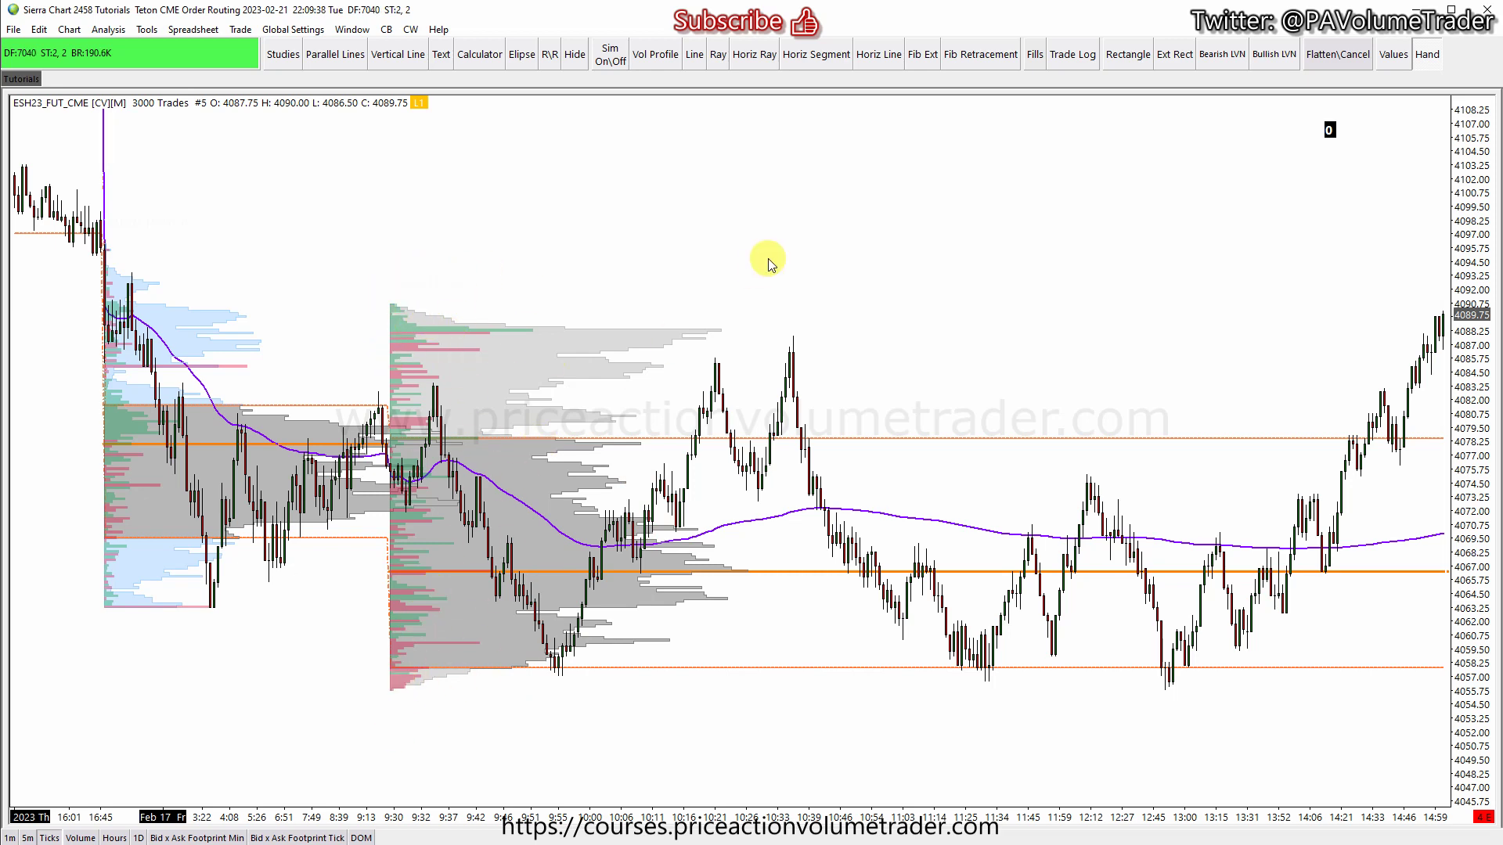
left_click_drag(767, 258, 874, 181)
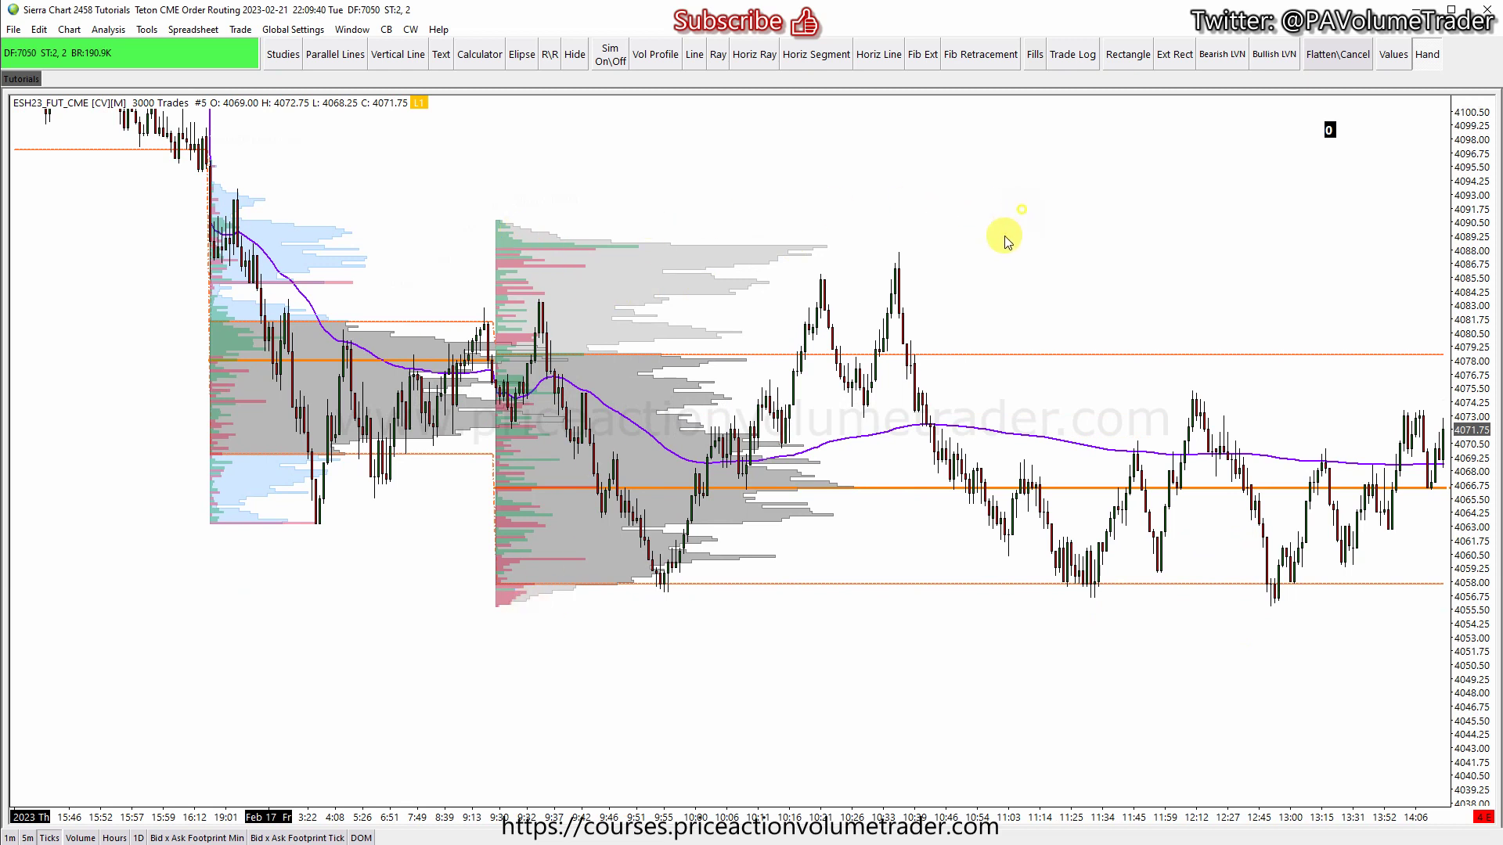
left_click_drag(1007, 224, 1004, 246)
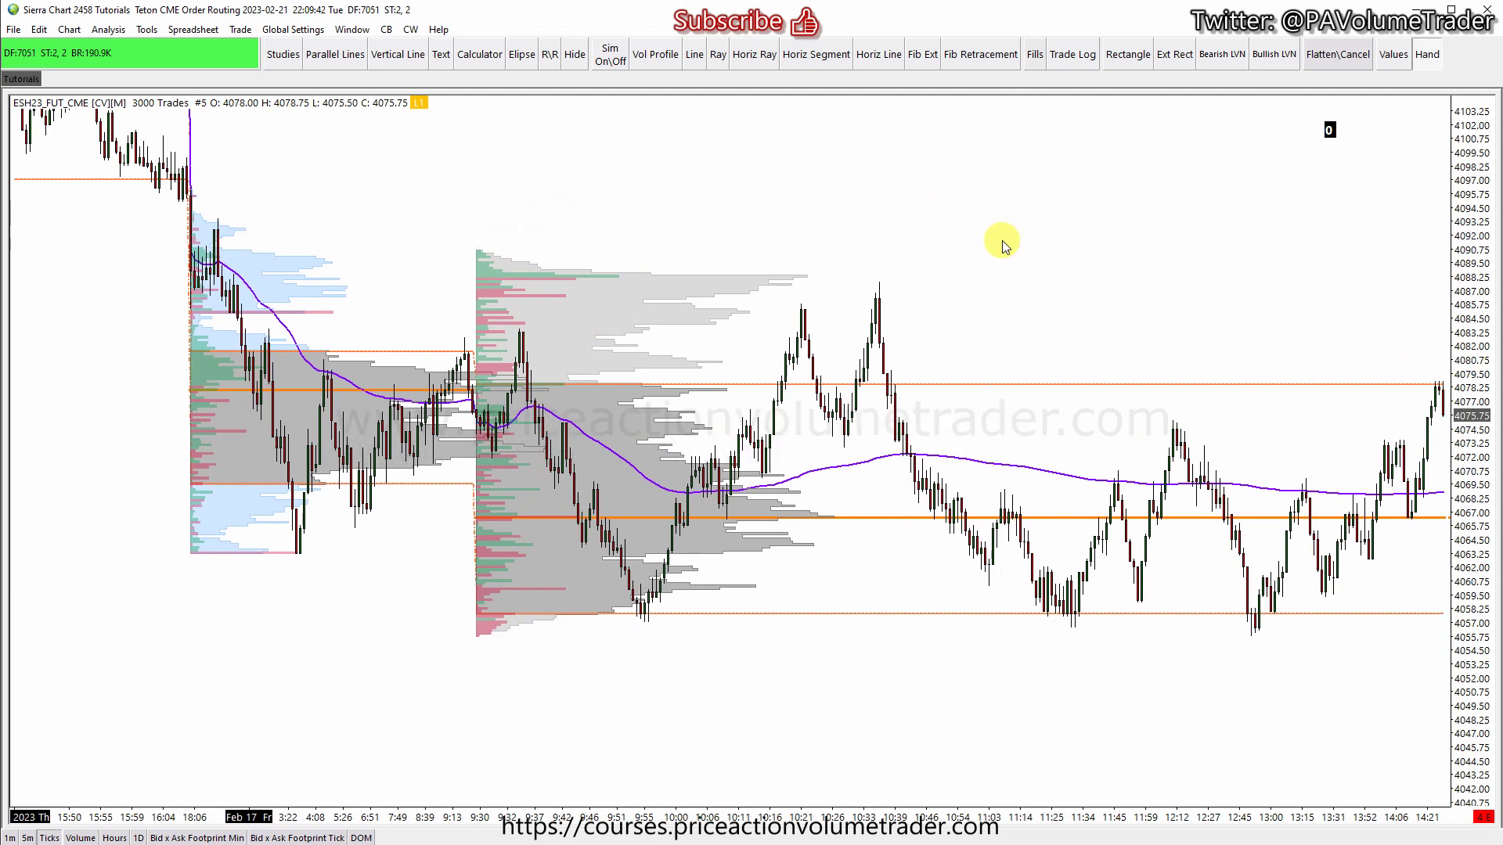